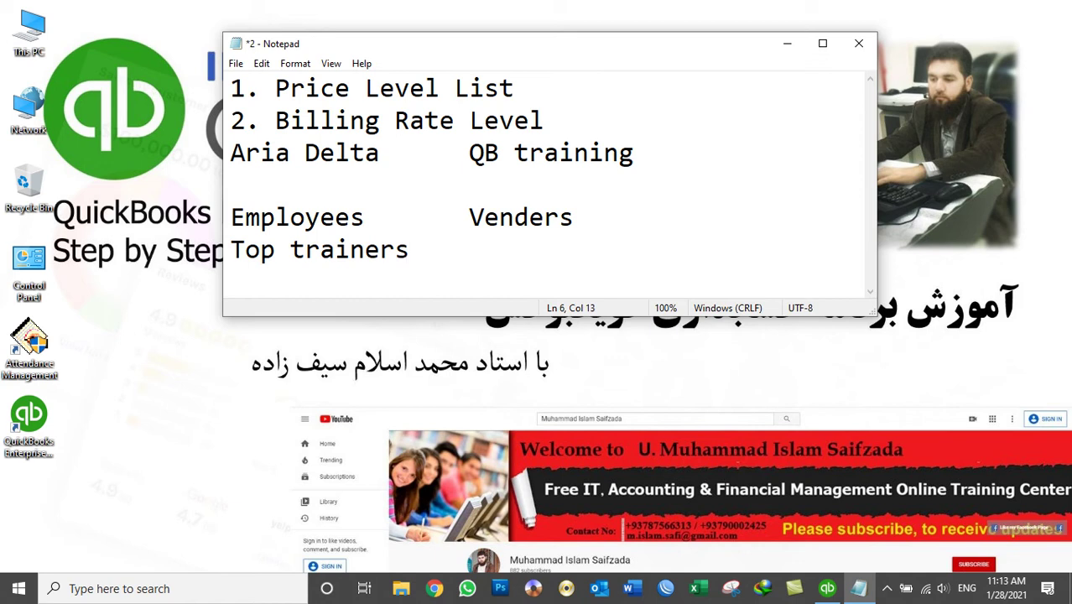
- Add a new line reading "Med trainers" below "Top trainers" in the notes
key(Return)
text(Medium L)
key(BackSpace)
key(BackSpace)
key(BackSpace)
key(BackSpace)
text(a)
key(BackSpace)
text(aum)
key(BackSpace)
key(BackSpace)
key(BackSpace)
text(i)
key(BackSpace)
key(BackSpace)
text(ai)
key(BackSpace)
key(BackSpace)
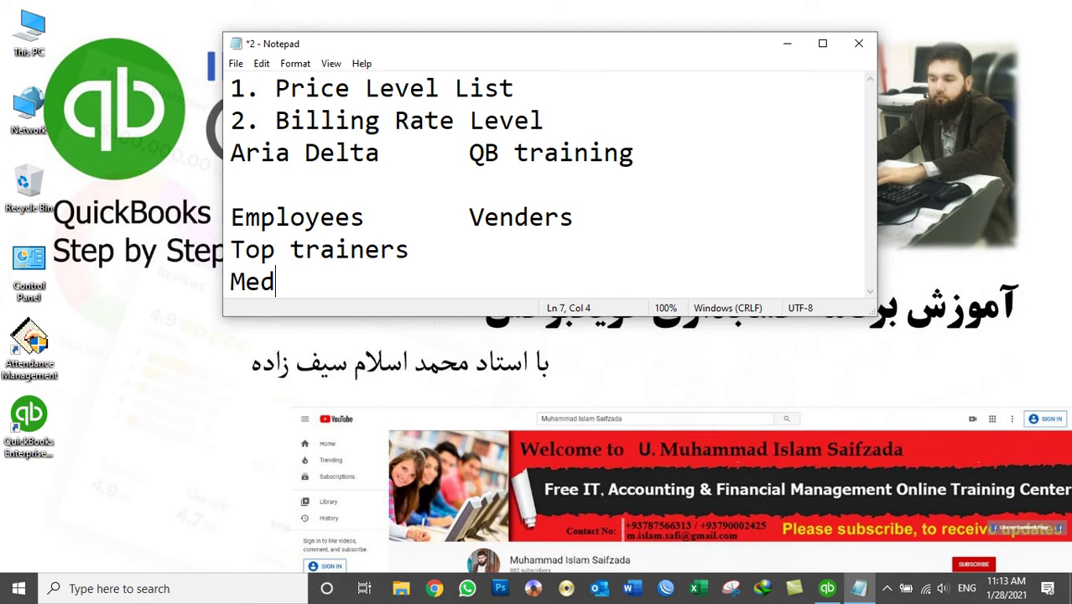
text(trai)
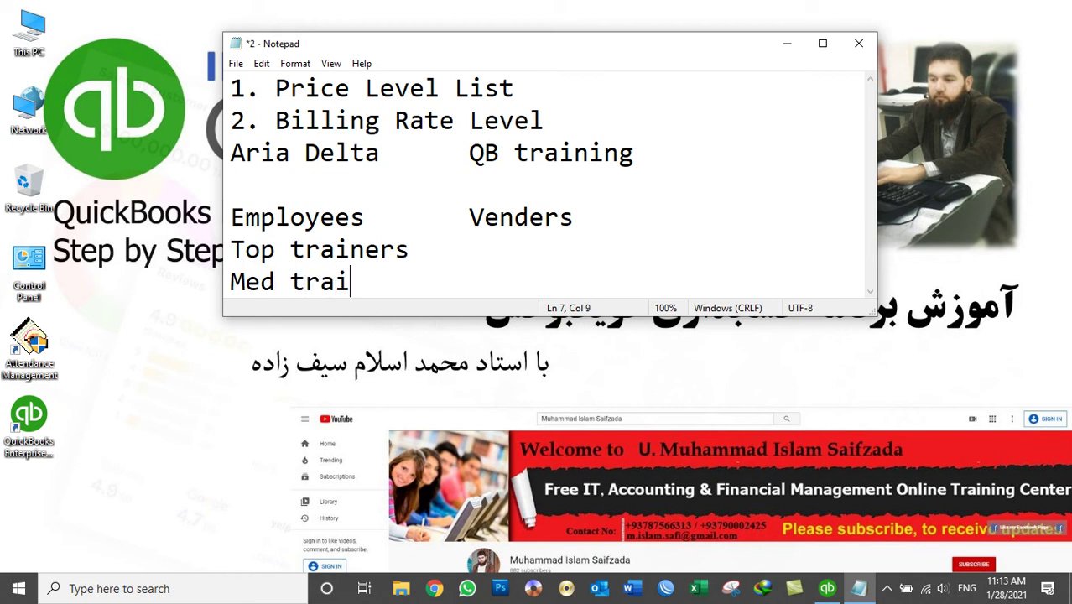
text(ners)
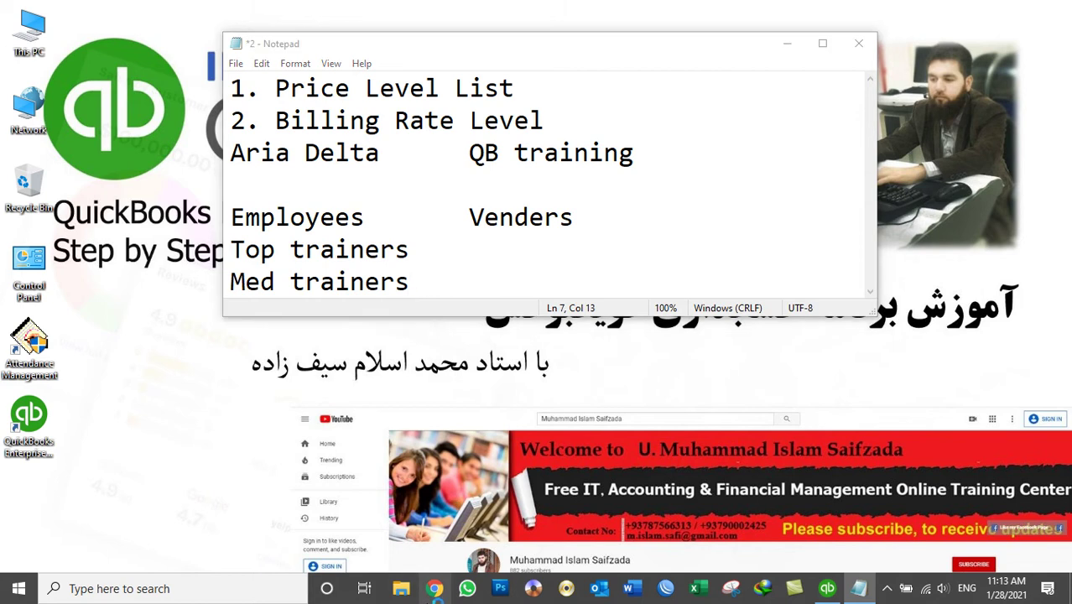
- Switch to Chrome, open google.com and search for "medium level"
click(435, 588)
text(goge)
key(BackSpace)
key(BackSpace)
key(BackSpace)
key(BackSpace)
text(go)
key(BackSpace)
text(og)
key(Return)
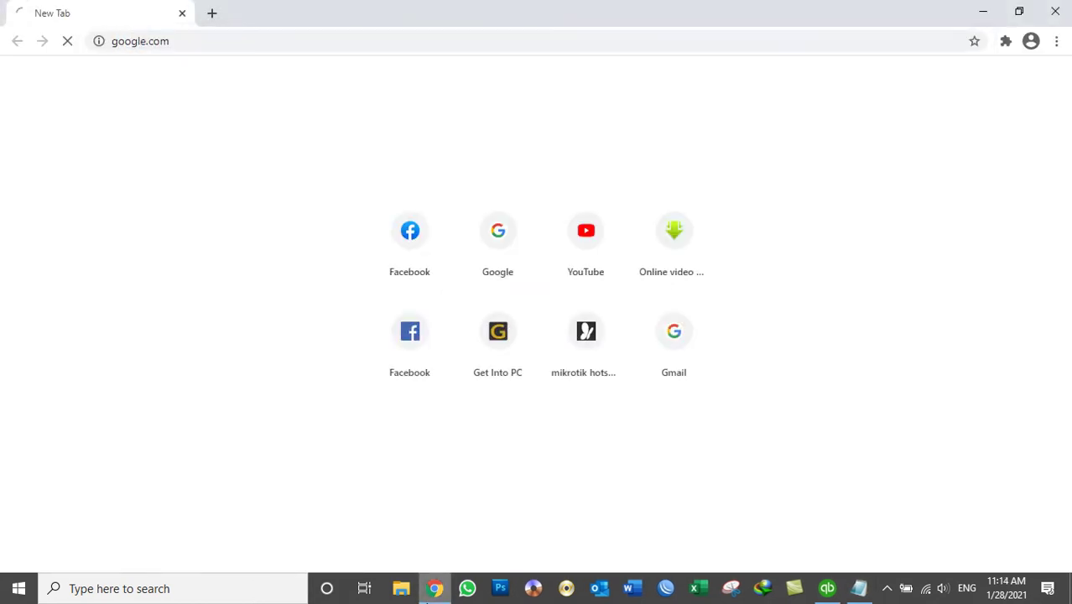
text(mediu)
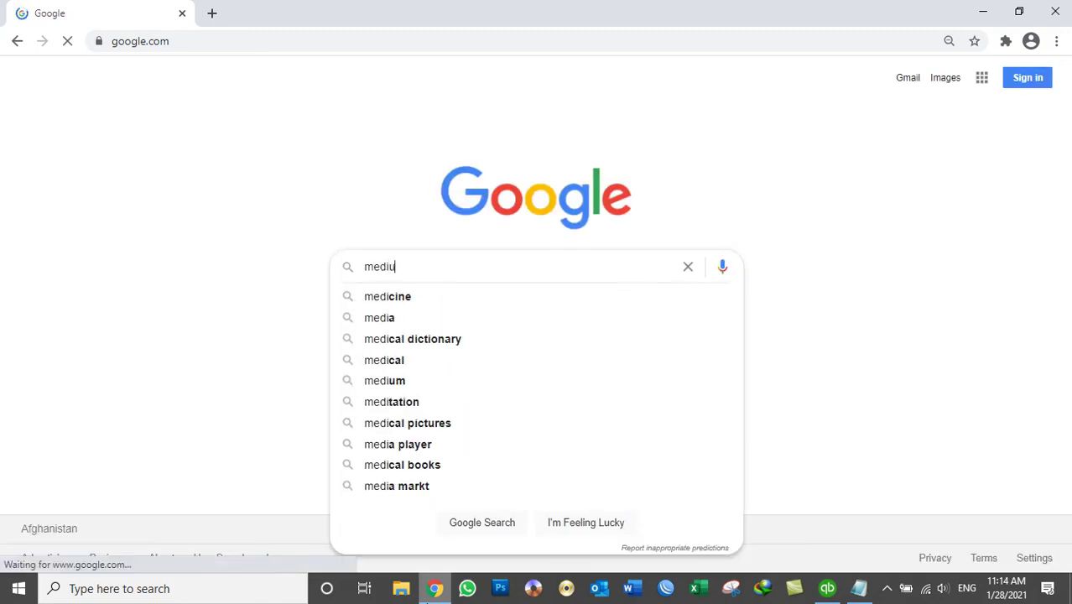
text(m level)
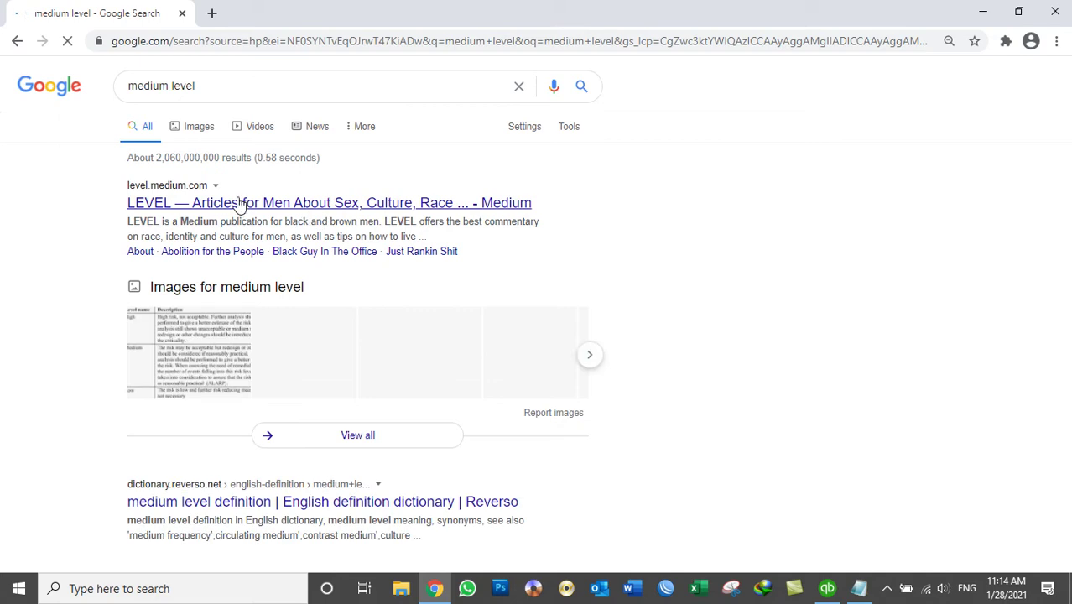
- Extend the Google search to "medium level trainign" and run it
double_click(144, 85)
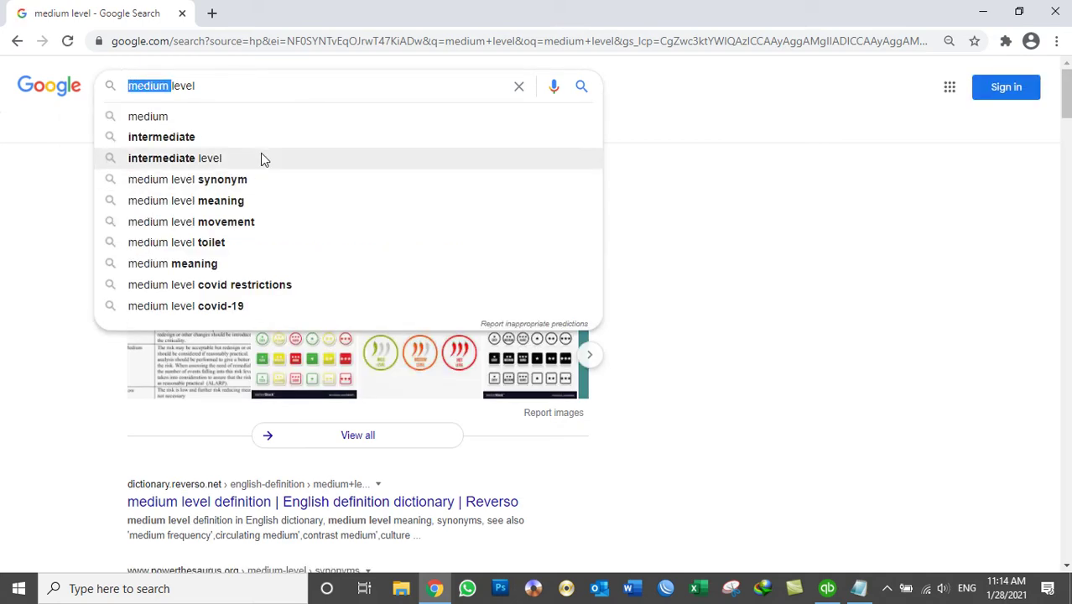
click(202, 87)
text(trainign)
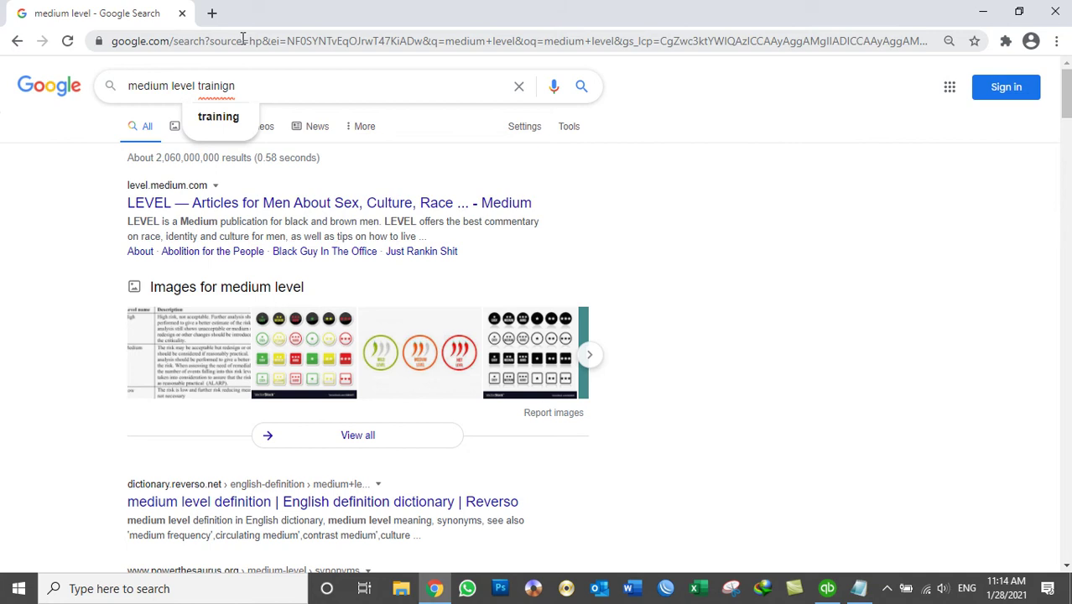
key(Return)
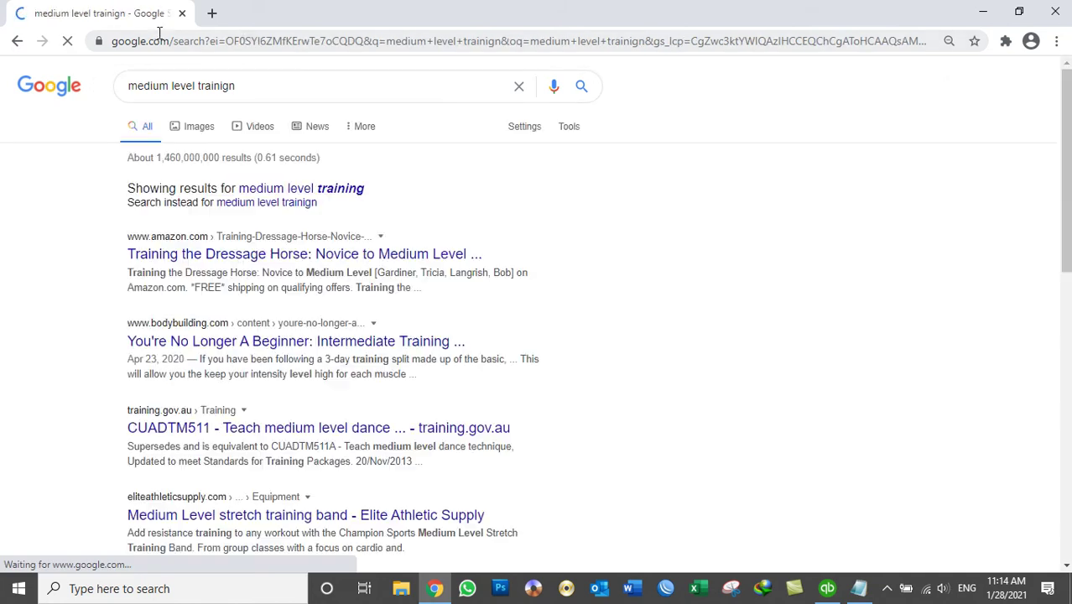
- Copy the word "medium" from the Google query and paste it over "Med" in the Notepad notes
double_click(146, 87)
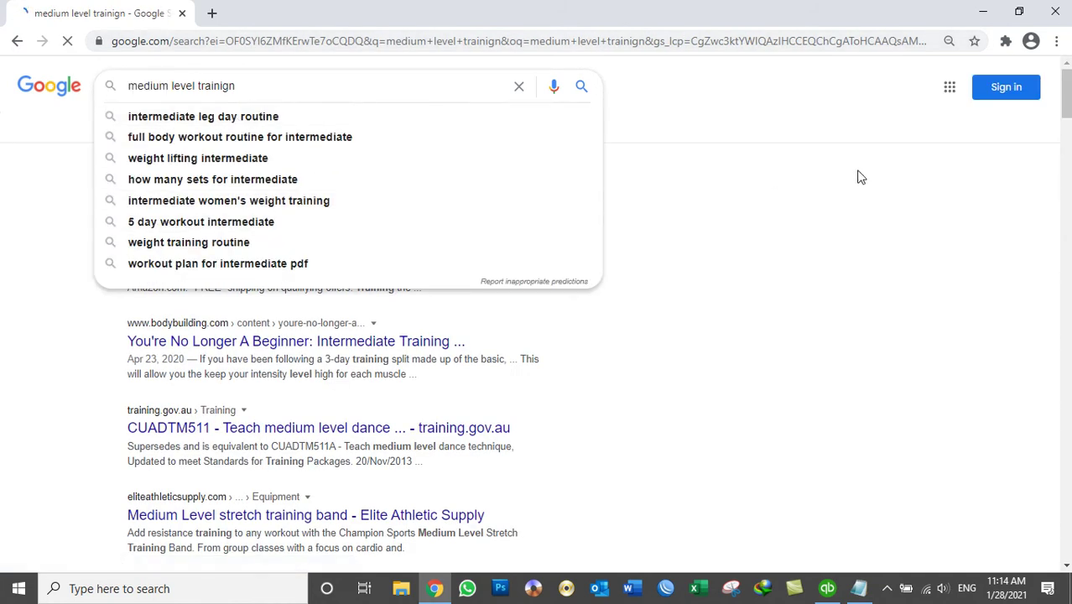
click(325, 161)
double_click(148, 87)
key(ctrl+c)
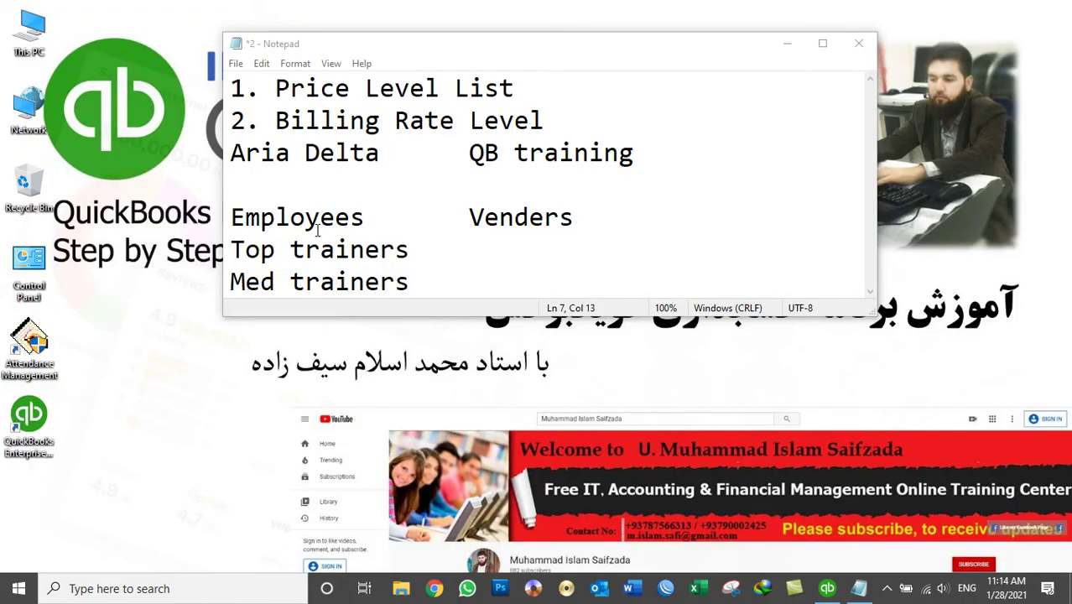
drag(276, 284, 230, 284)
key(ctrl+v)
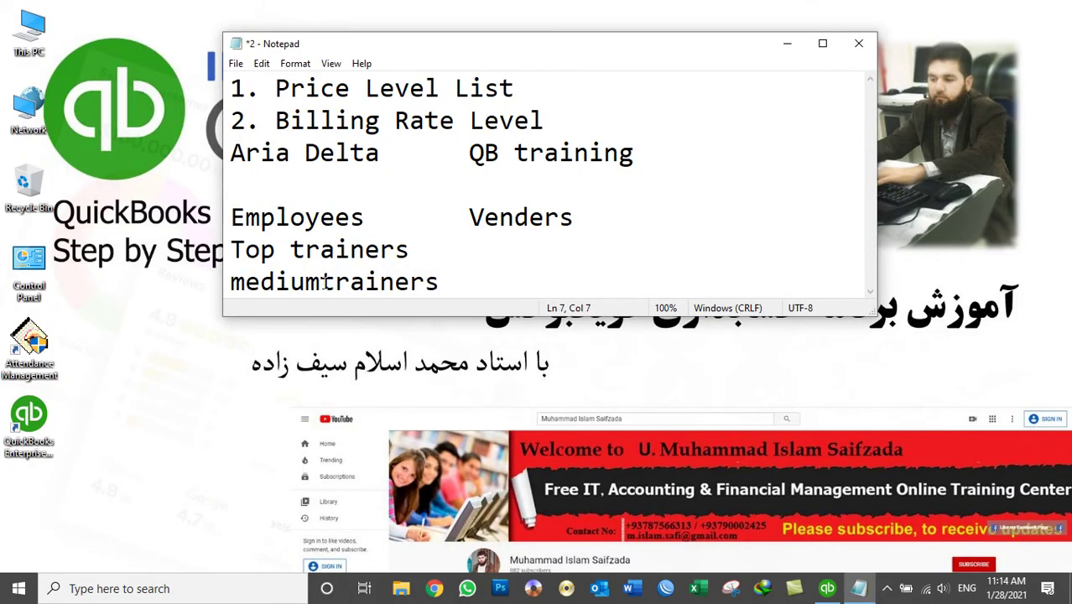
- Insert the word "level" before "trainers" in both the medium and Top lines
text(level)
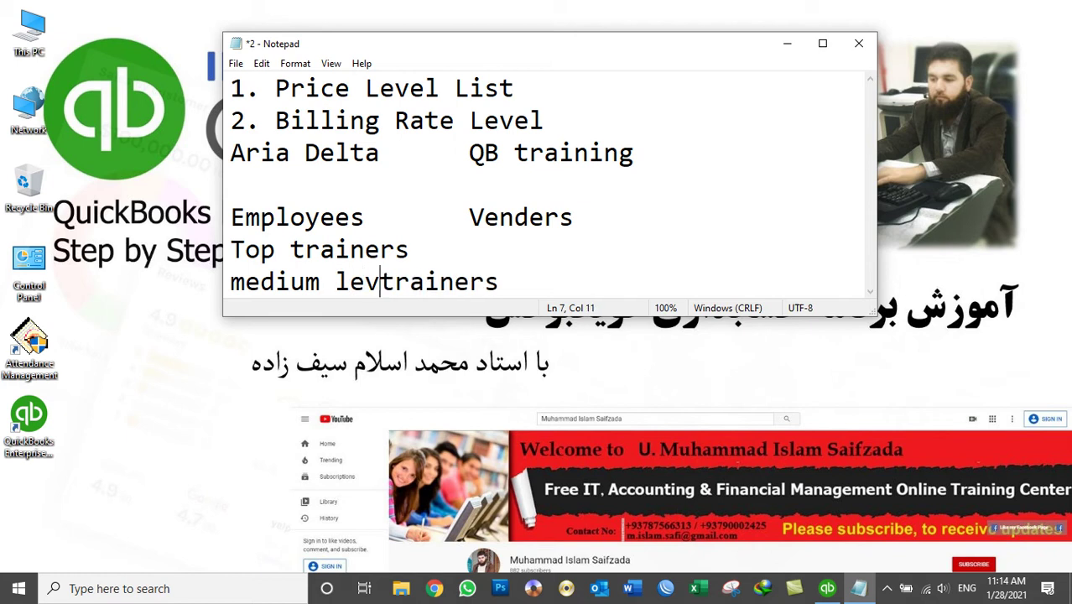
click(290, 249)
text(level)
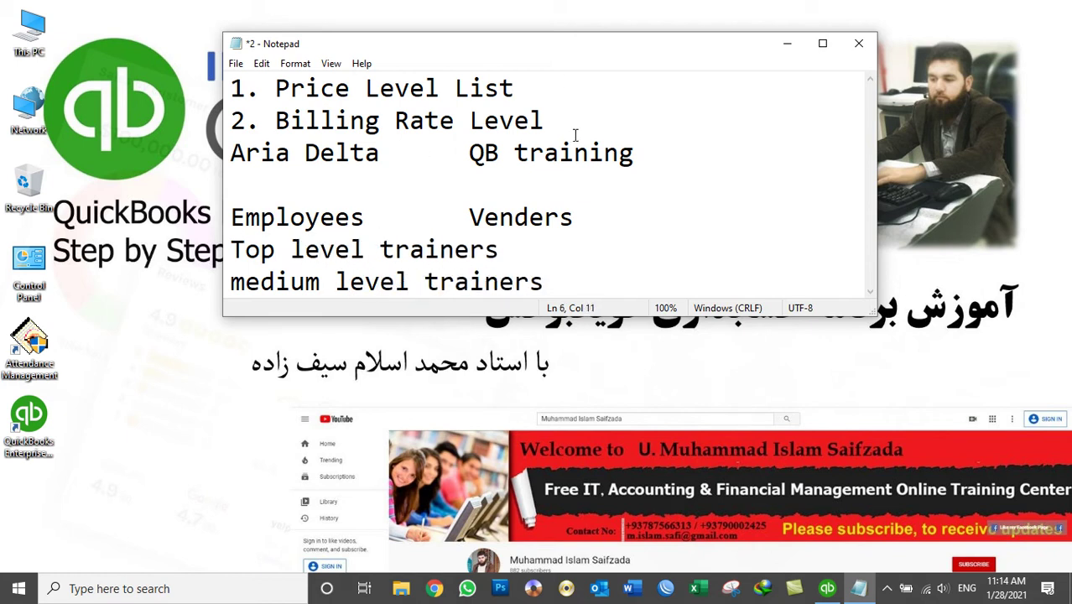
- Make the Notepad window taller and add the line "Lower Level trainers" below the medium level line
drag(595, 314, 594, 427)
click(593, 298)
key(Return)
text(Love)
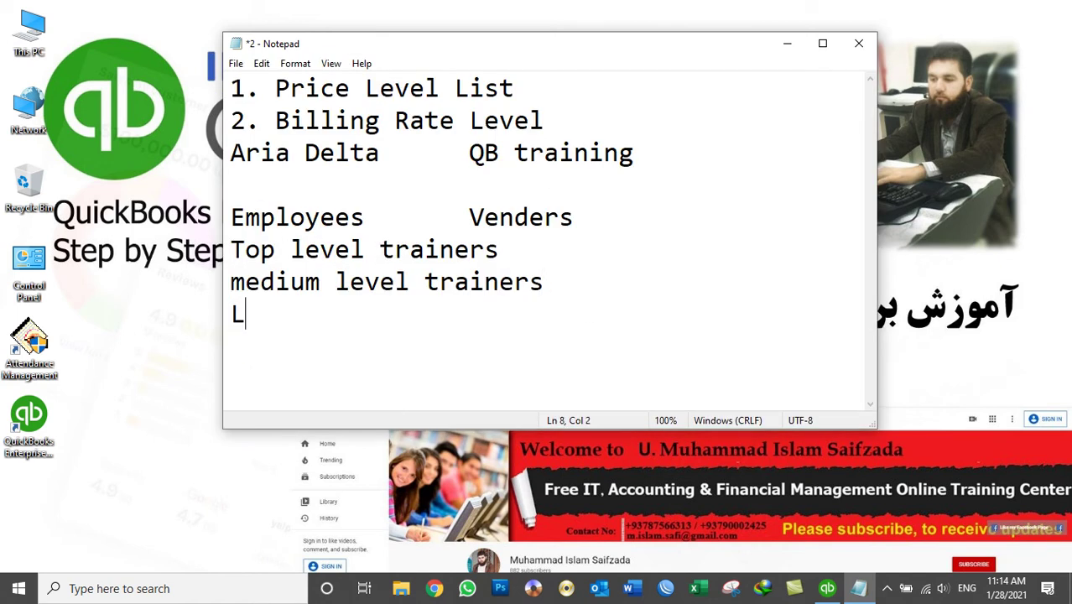
key(BackSpace)
key(BackSpace)
text(wer )
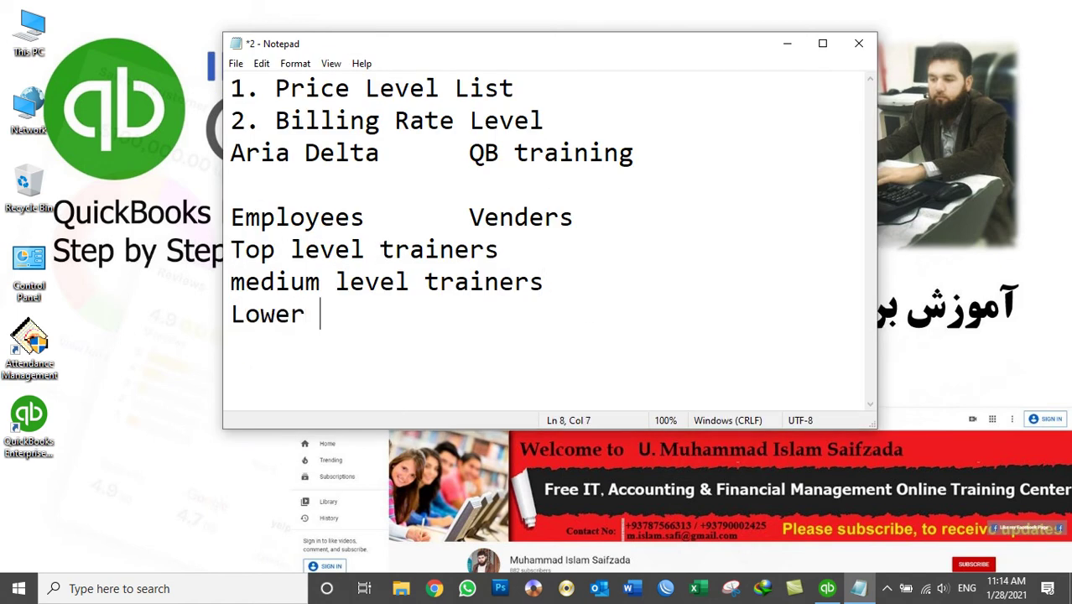
text(Level trainers)
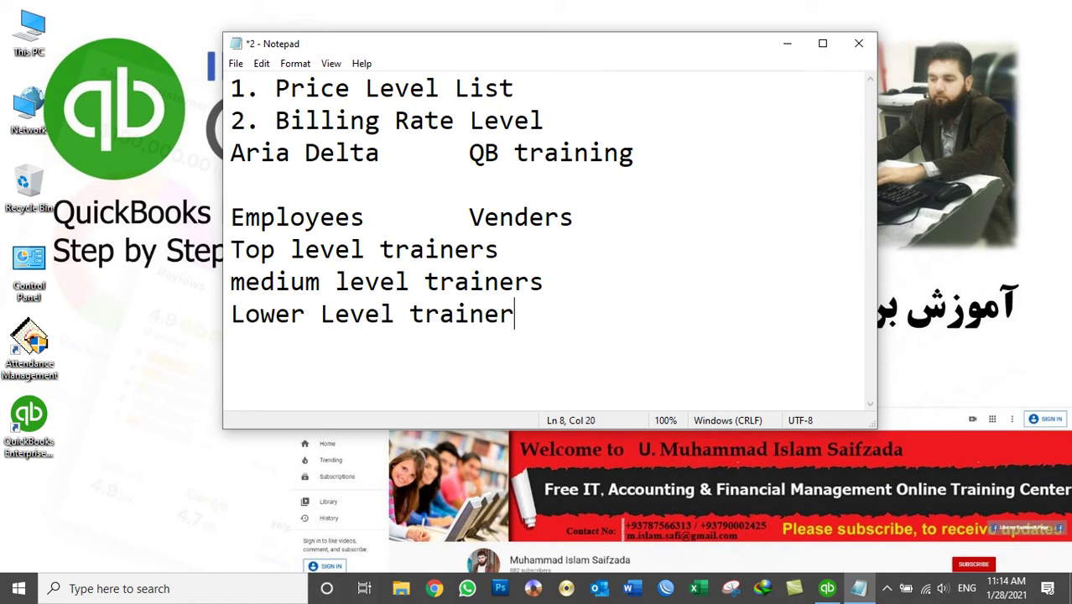
- Shift the "Venders" heading one tab stop over and enter the rate 3000+15% beside "Top level trainers"
click(449, 215)
key(Tab)
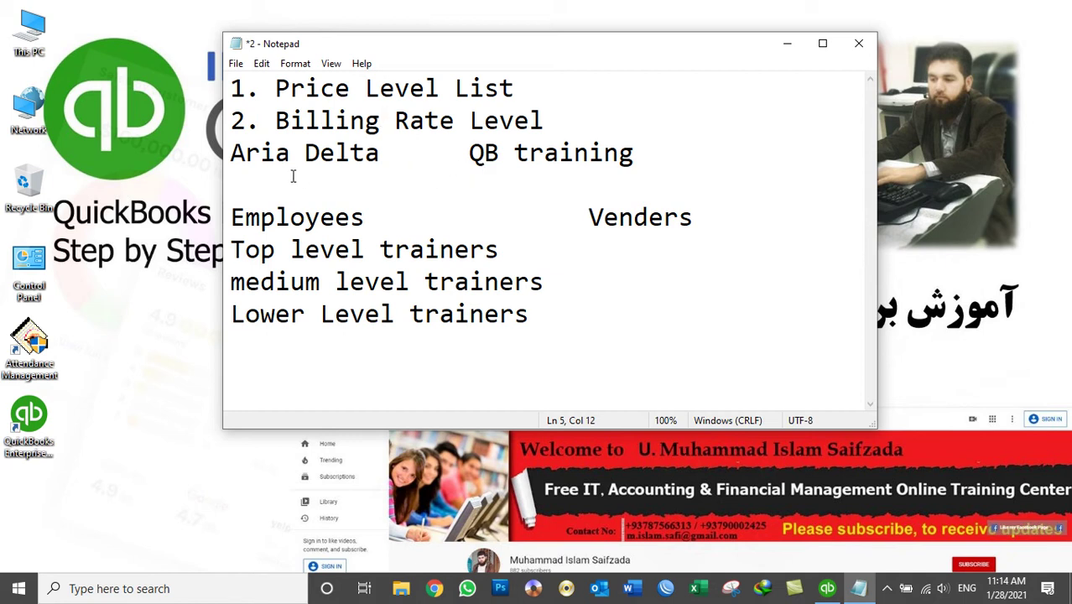
drag(501, 251, 232, 243)
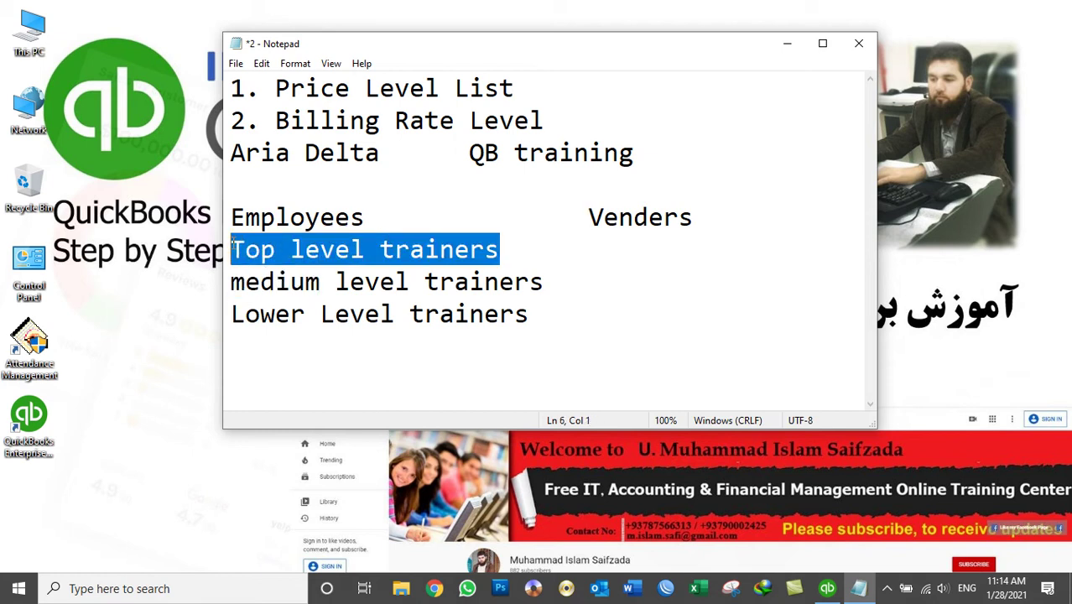
click(554, 260)
key(Tab)
text(3000)
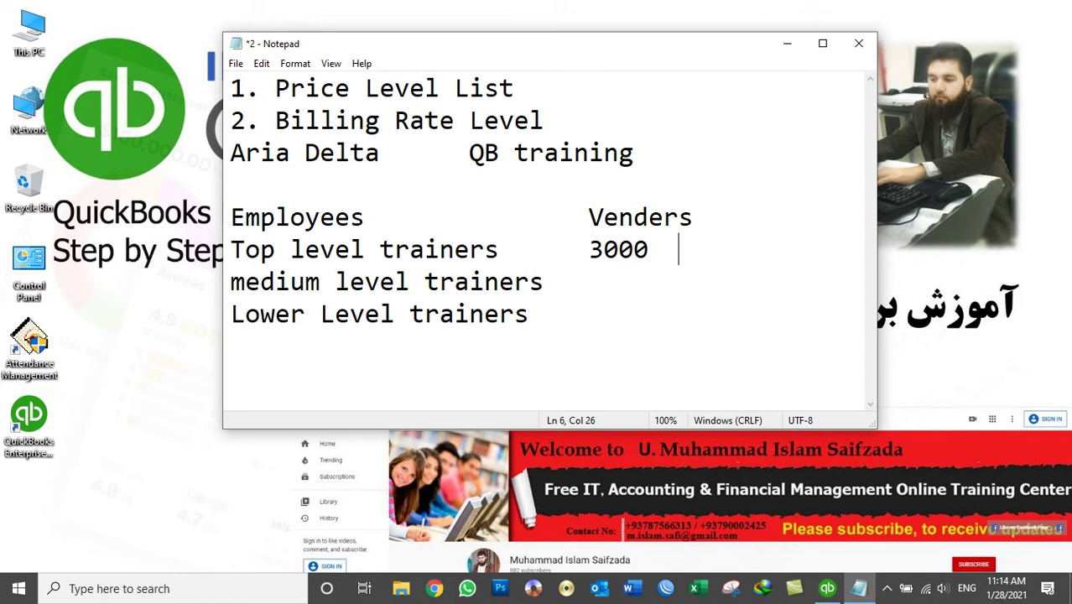
key(BackSpace)
key(BackSpace)
text(+15%)
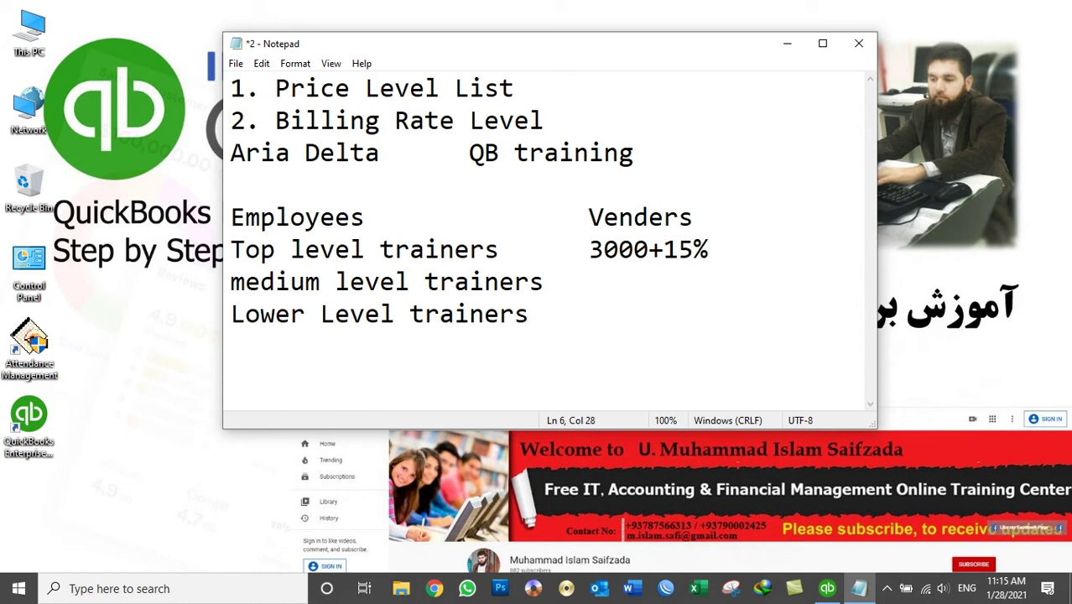
- Enter the rate 3000+10% beside "medium level trainers", aligned with the rate above it
key(Down)
key(Tab)
text(3000)
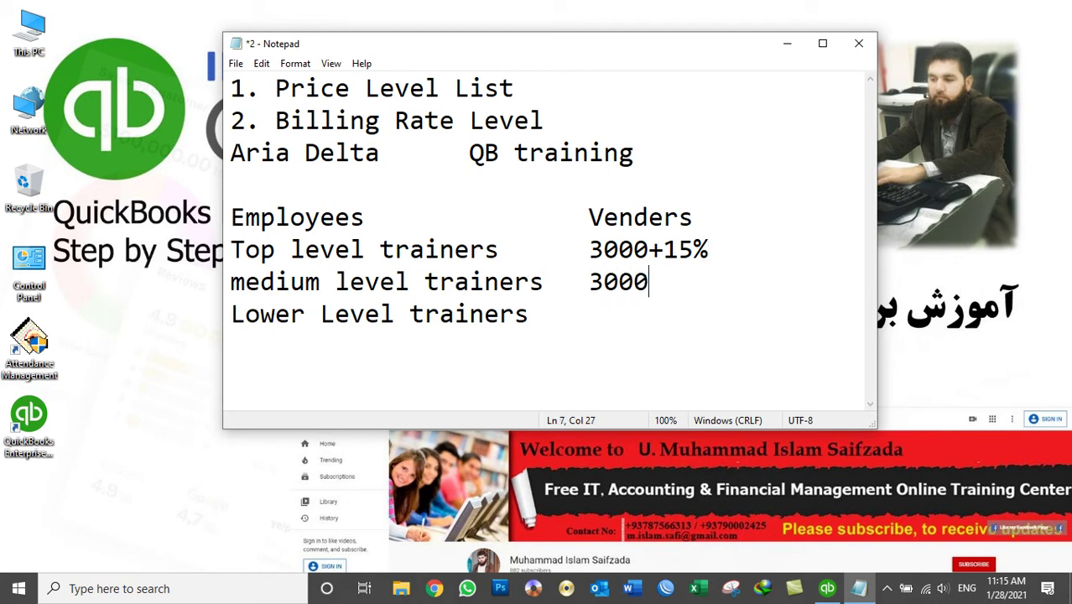
text(+10%)
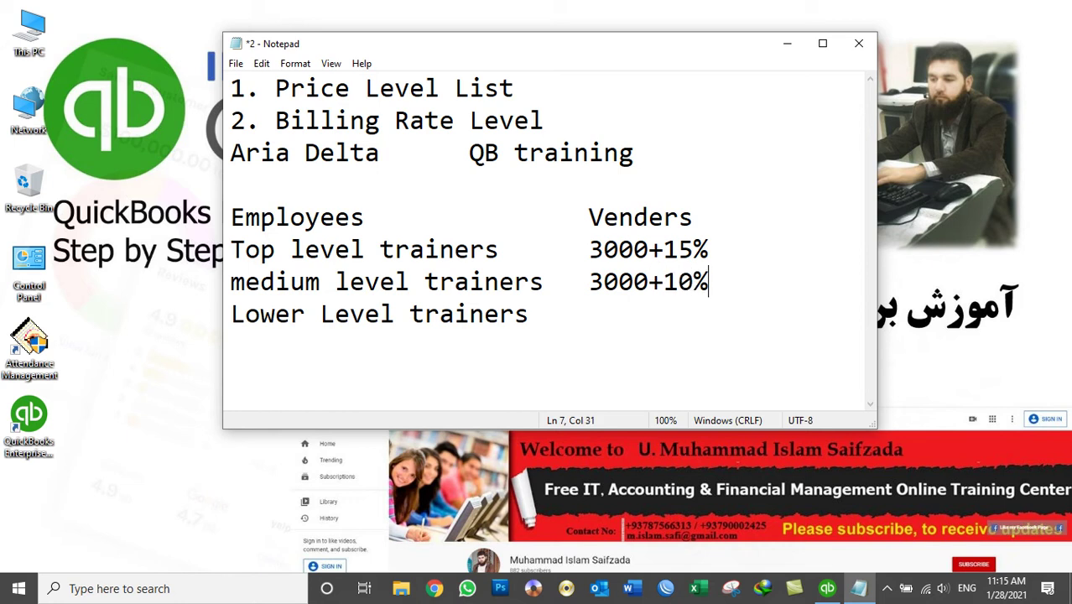
- Enter the rate 3000+5% beside "Lower Level trainers", aligned with the other rates
click(529, 314)
key(Tab)
text(3000)
text(=)
key(BackSpace)
text(+)
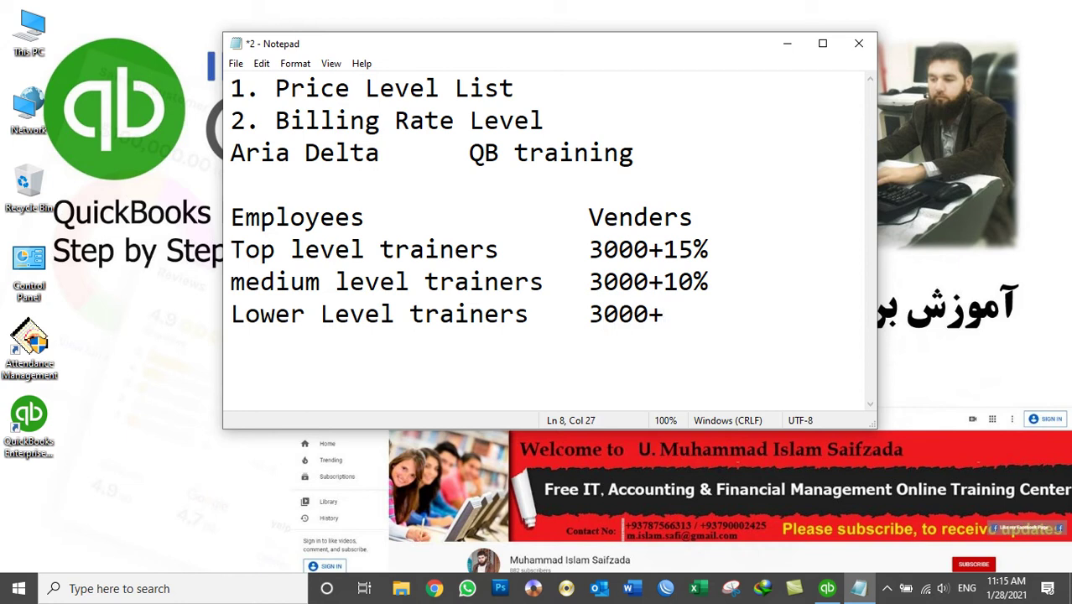
key(BackSpace)
text(+5%)
- Shift the "Venders" heading by a further tab and a space so it stands beyond the employee rates
click(584, 217)
key(Tab)
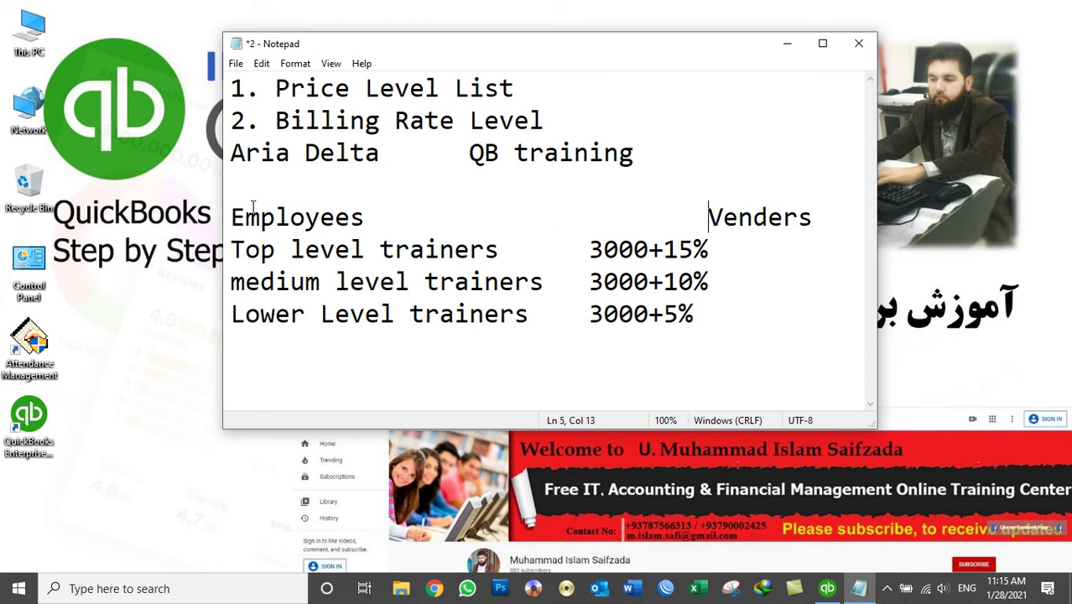
drag(233, 210, 365, 220)
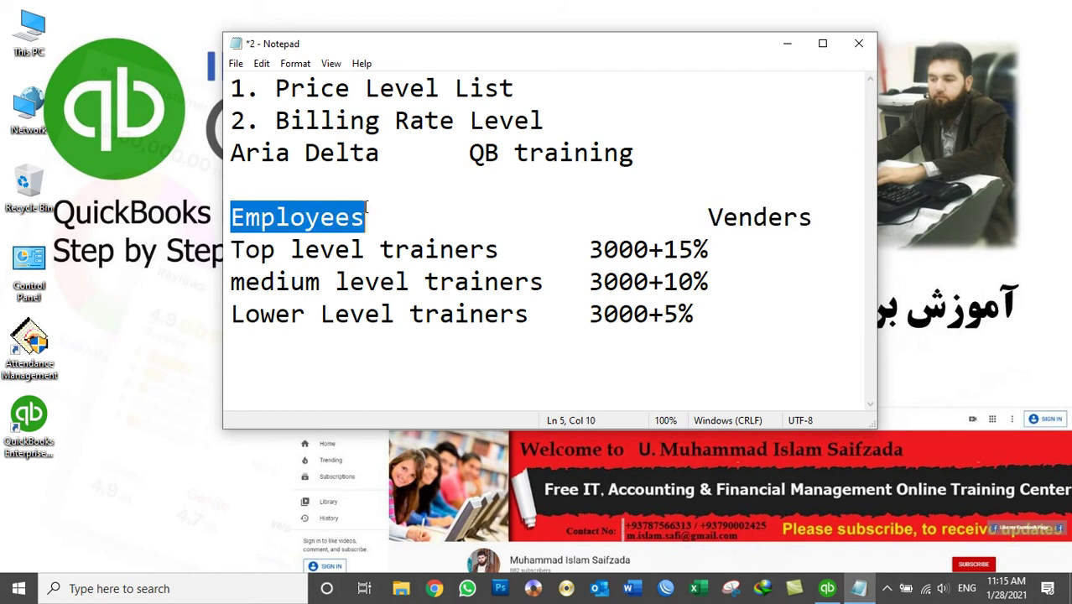
drag(709, 217, 812, 215)
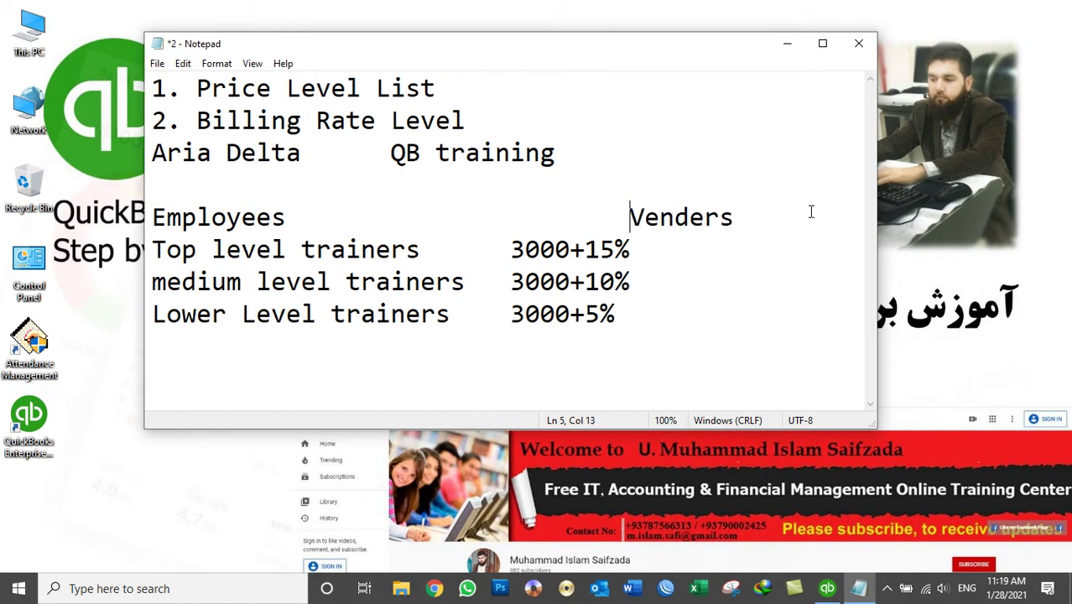
key(Down)
key(End)
drag(629, 220, 736, 223)
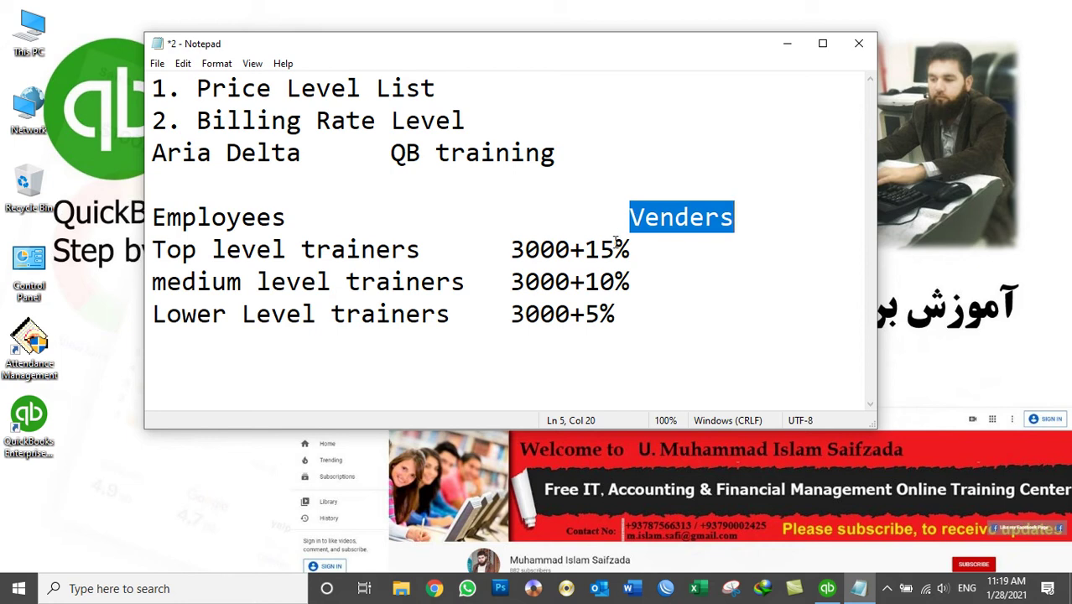
drag(570, 250, 505, 252)
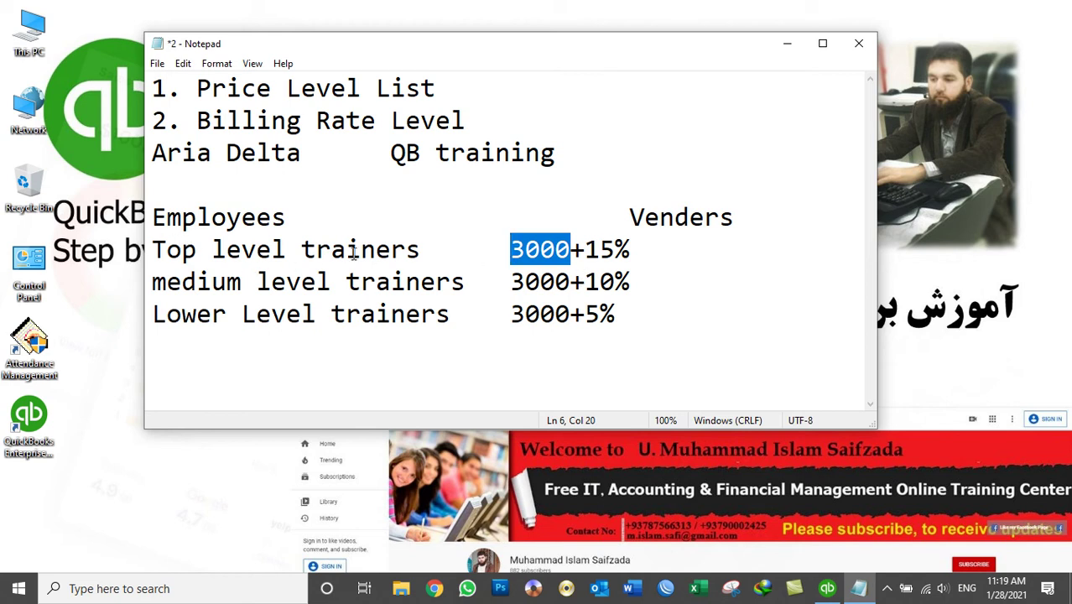
click(620, 212)
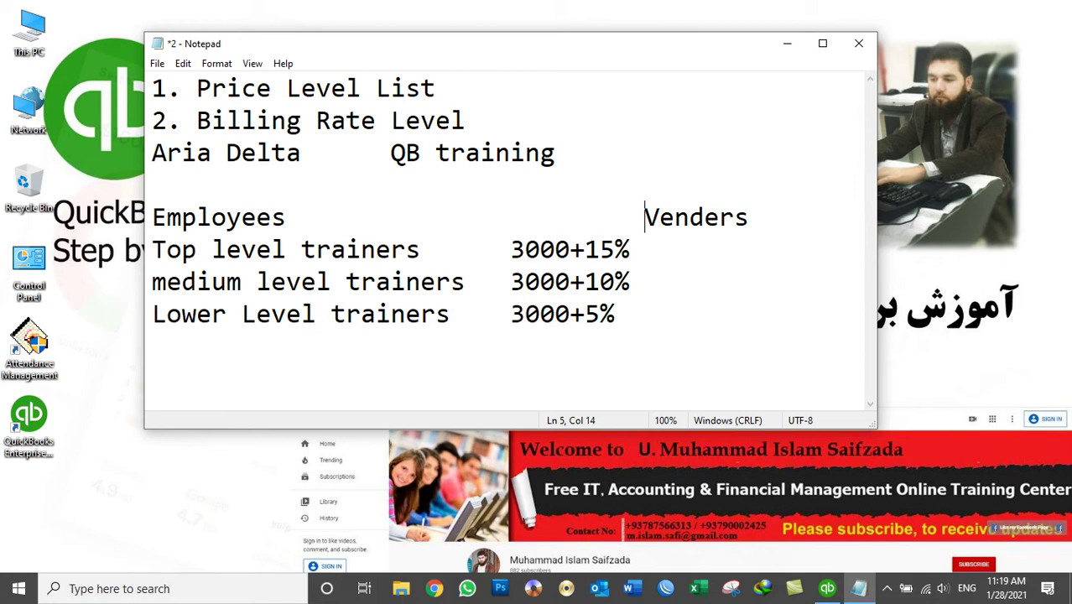
- Enter the vendor rate 3000+10% on the "Top level trainers" line under the "Venders" heading
click(654, 253)
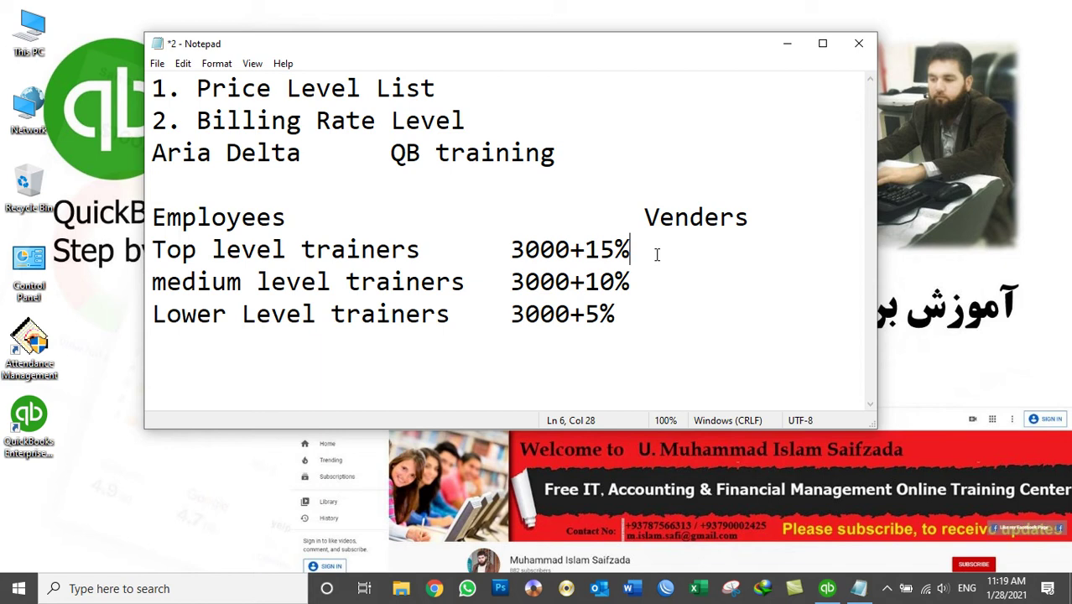
text(3000)
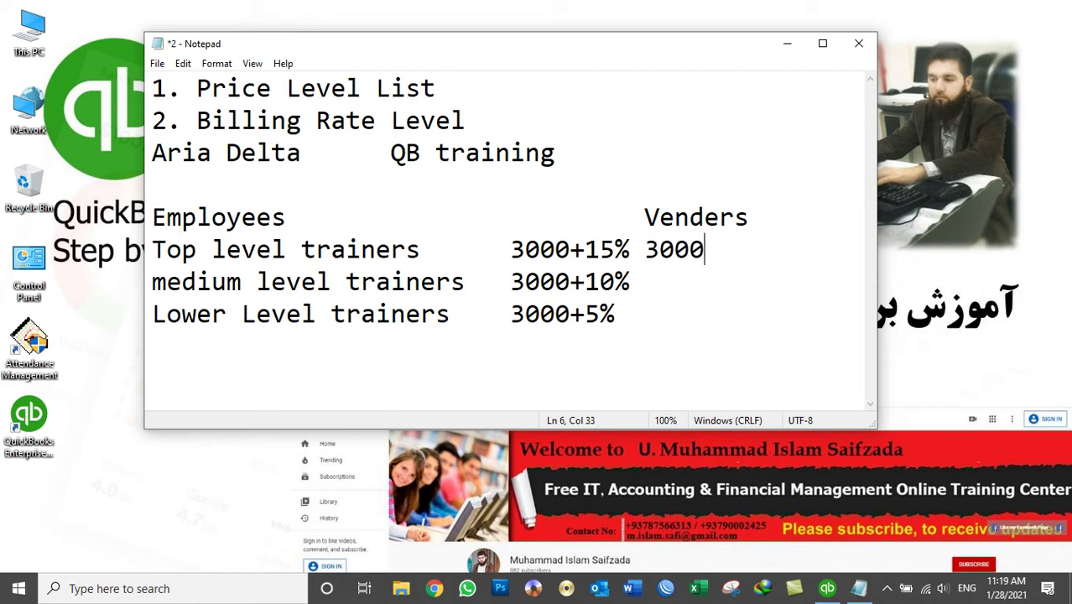
text(+10%)
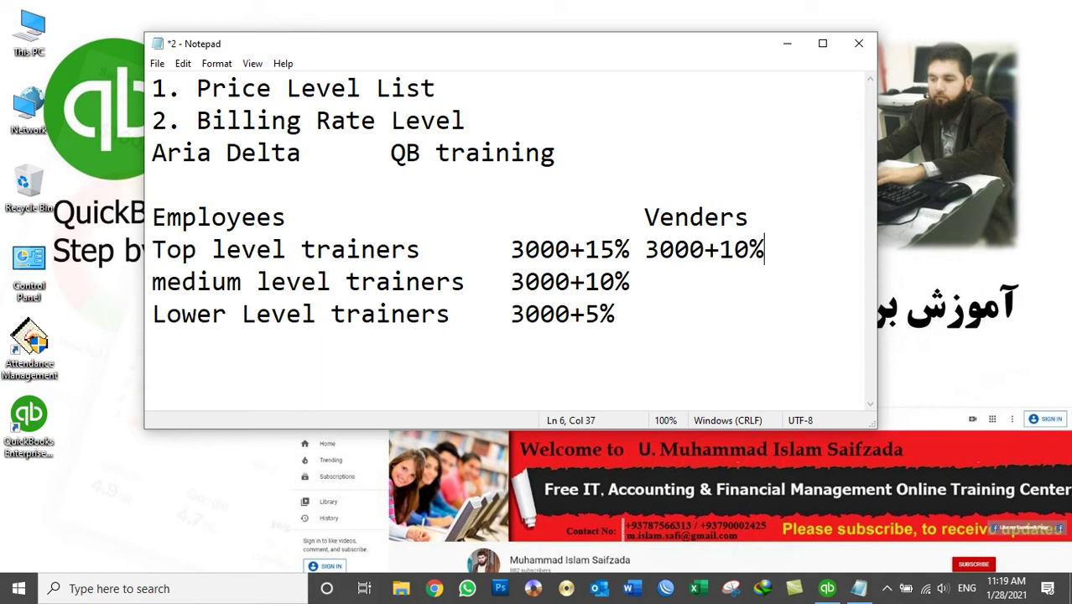
- Enter the vendor rate 3000+500 on the "medium level trainers" line under the "Venders" heading
key(Down)
drag(764, 250, 648, 239)
click(664, 285)
text(3000+)
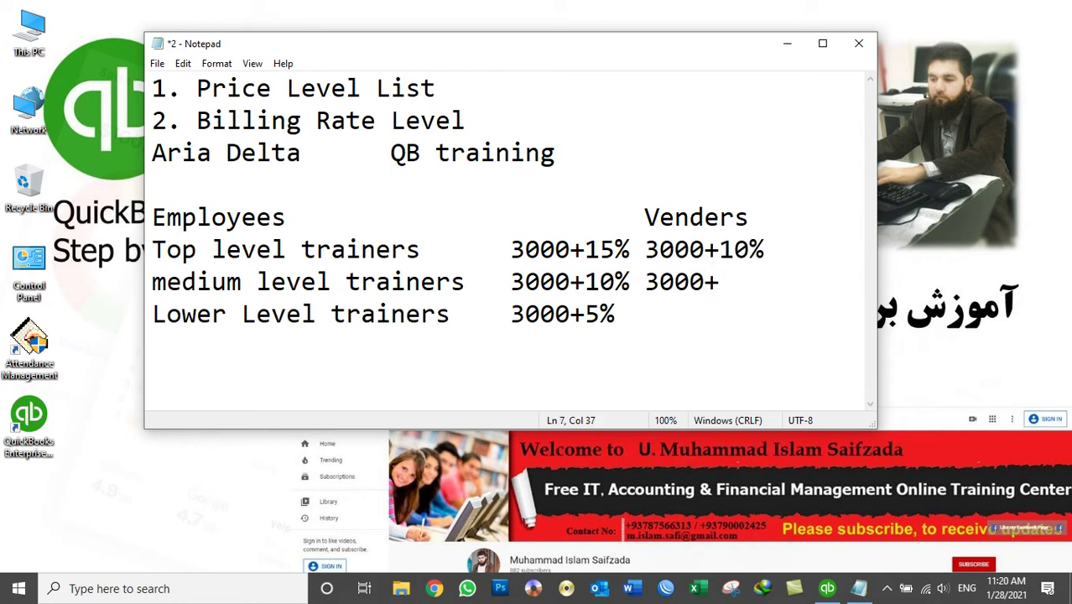
text(500)
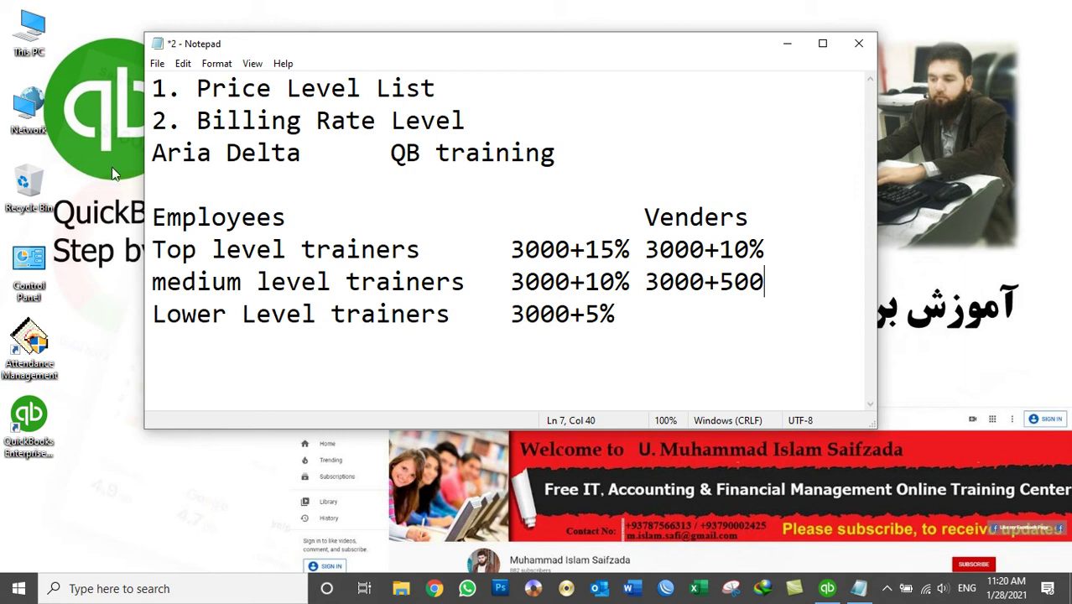
drag(196, 120, 467, 115)
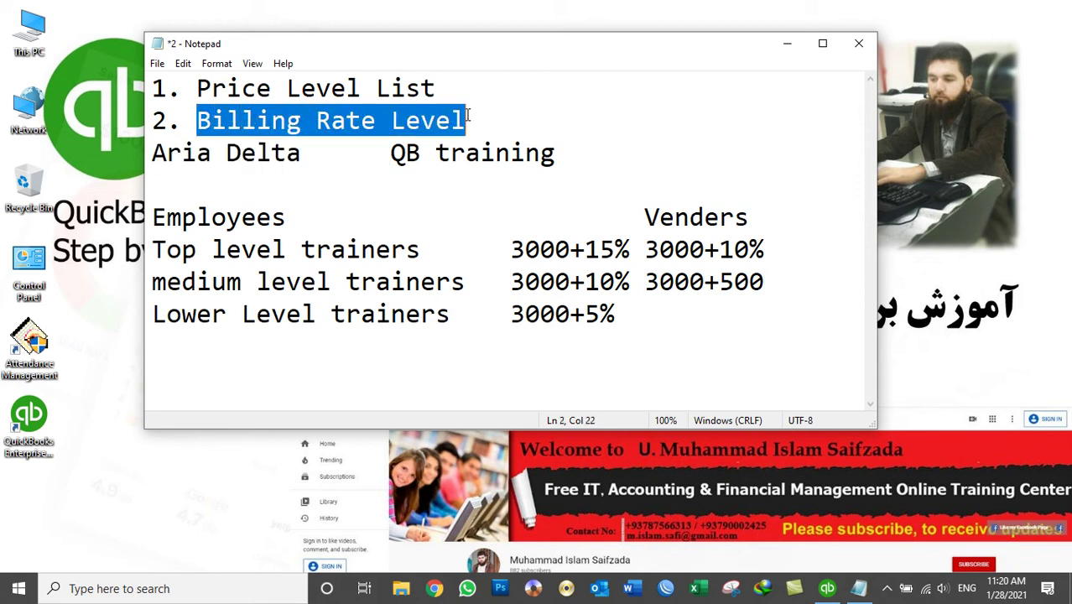
drag(656, 313, 179, 252)
click(153, 217)
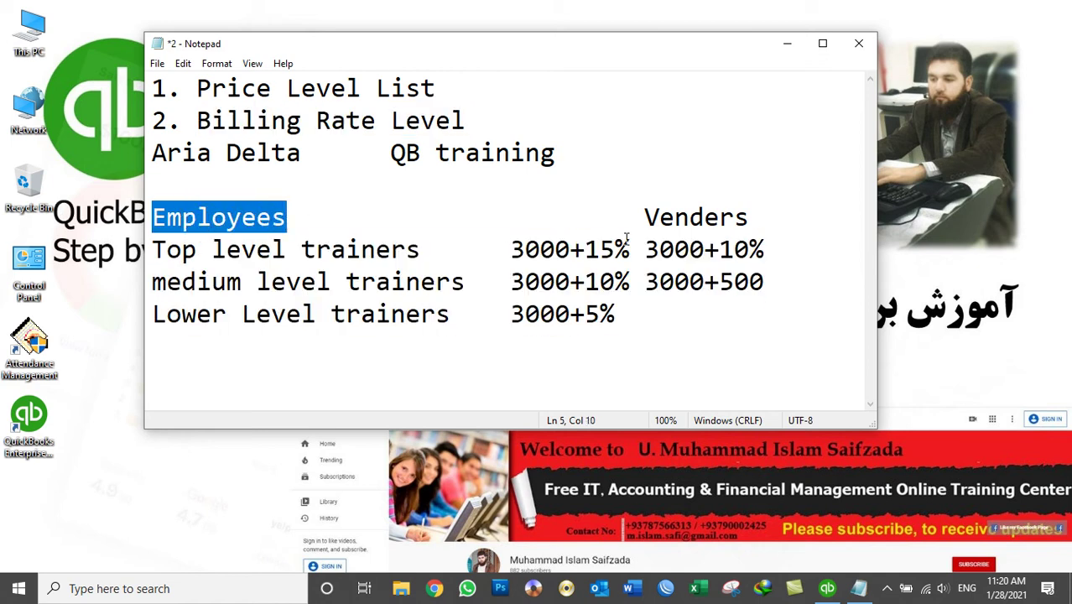
mouse_move(659, 217)
mouse_down()
mouse_move(760, 217)
mouse_move(650, 216)
mouse_up()
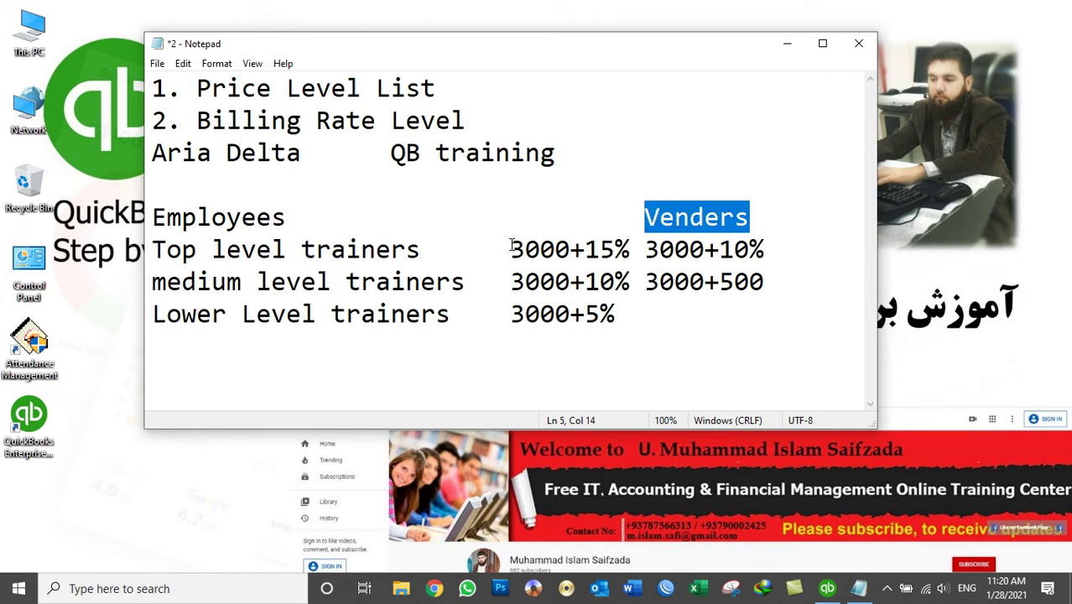
drag(572, 249, 505, 252)
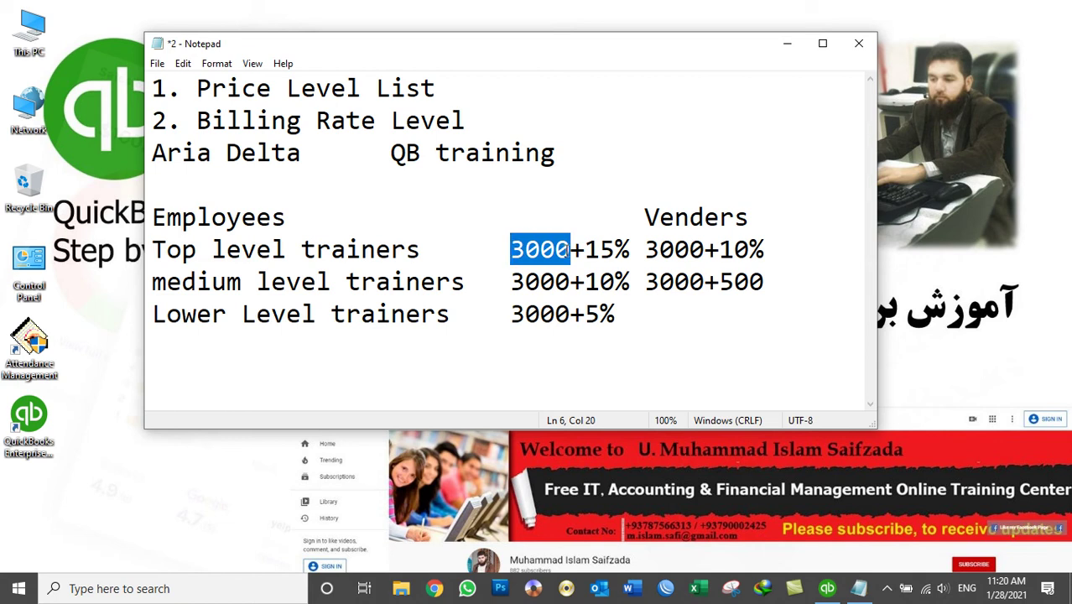
drag(203, 120, 483, 113)
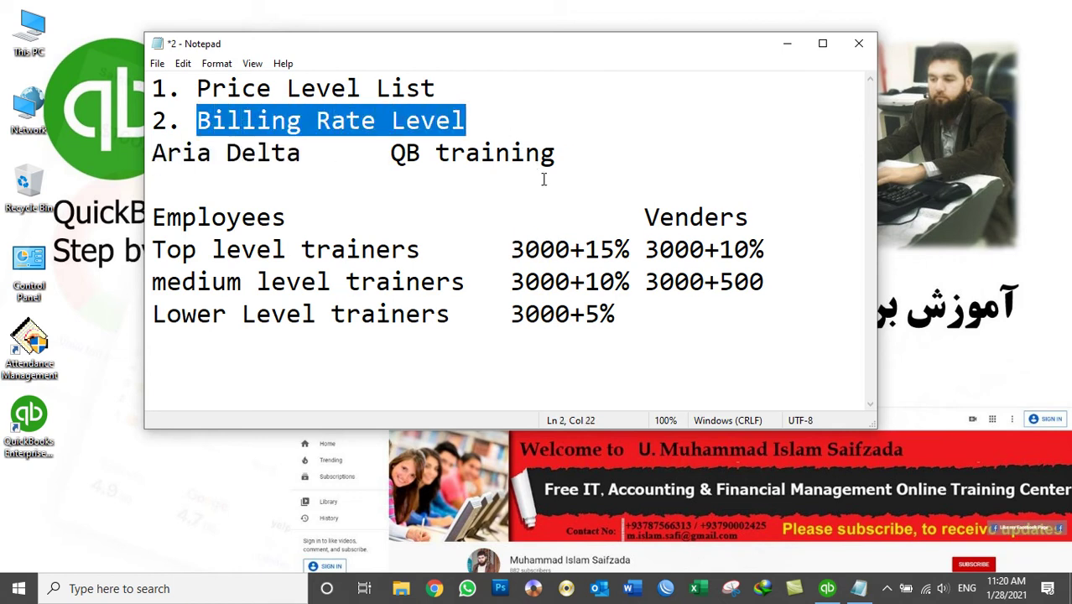
- Close the Notepad notes and open the Vendor Center in QuickBooks, widening the vendor name column to show full names
click(857, 43)
click(562, 303)
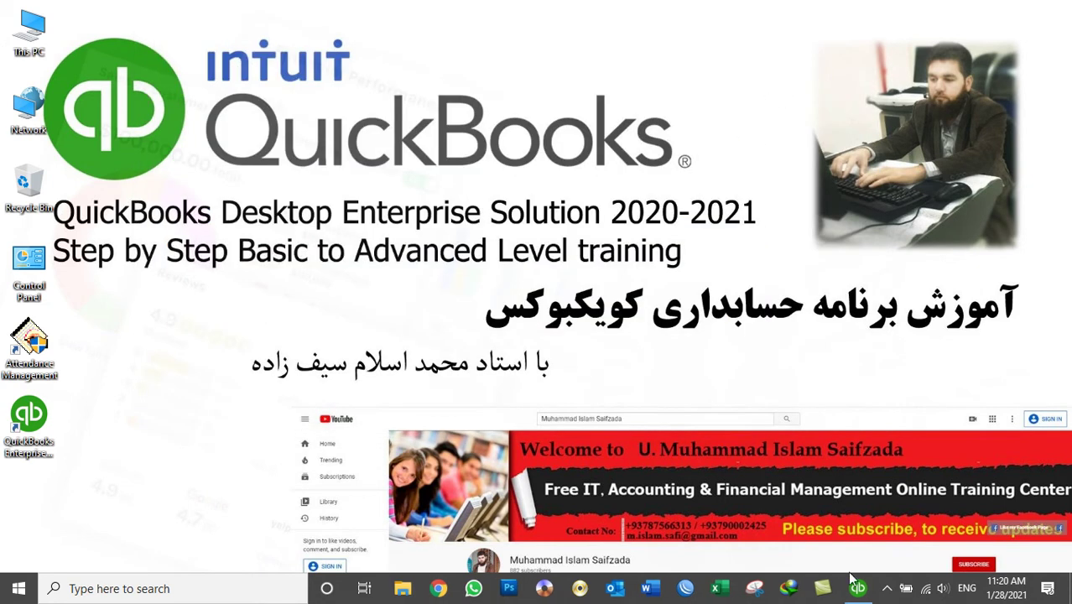
click(861, 590)
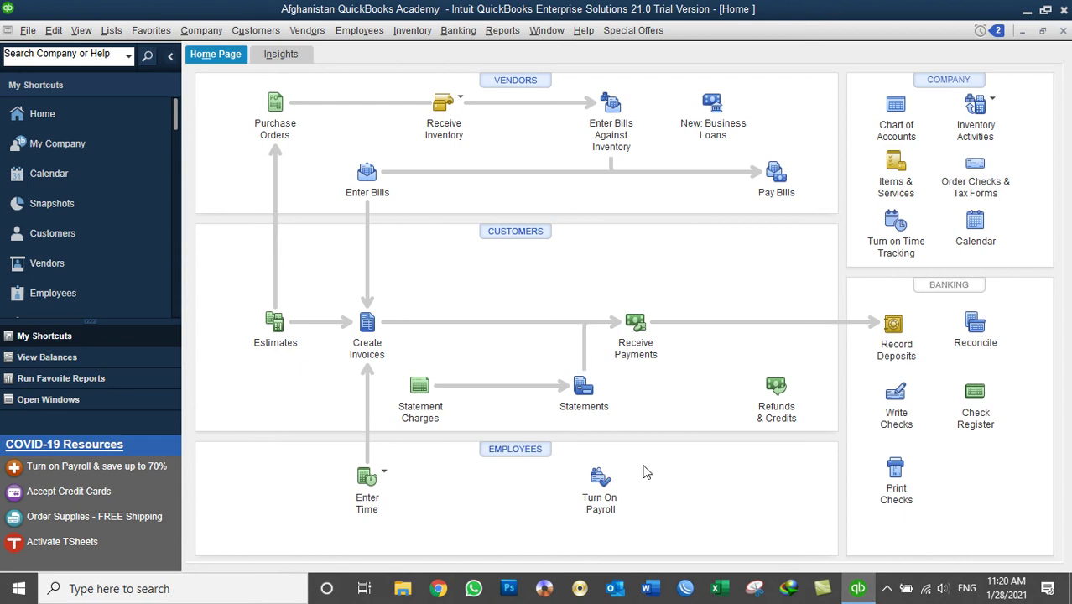
click(90, 265)
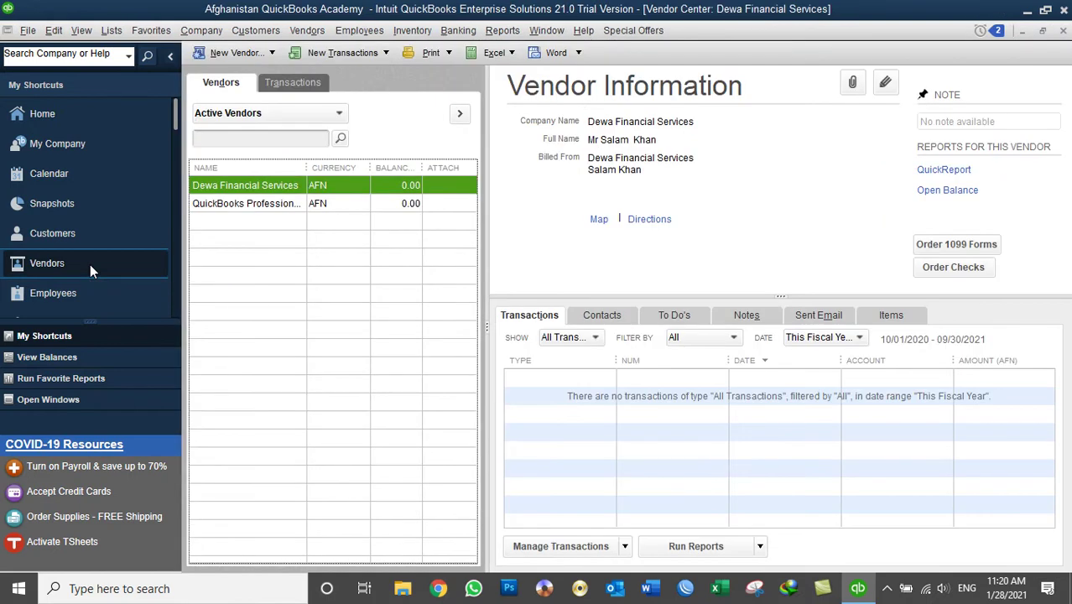
drag(306, 168, 387, 183)
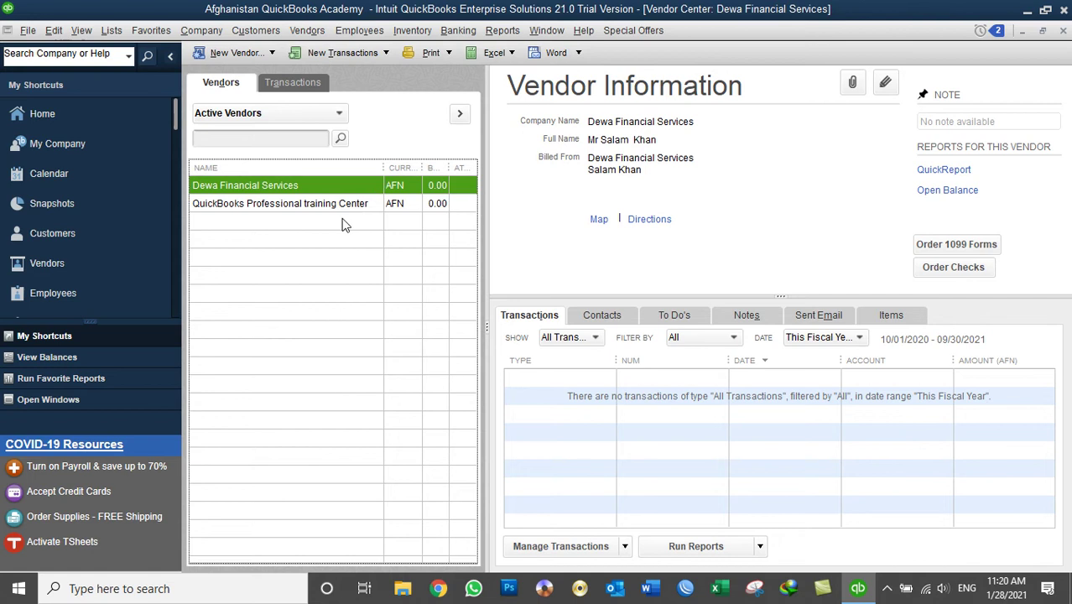
- Open the vendor Dewa Financial Services for editing and show its payment settings
click(264, 203)
click(259, 186)
right_click(260, 186)
click(294, 246)
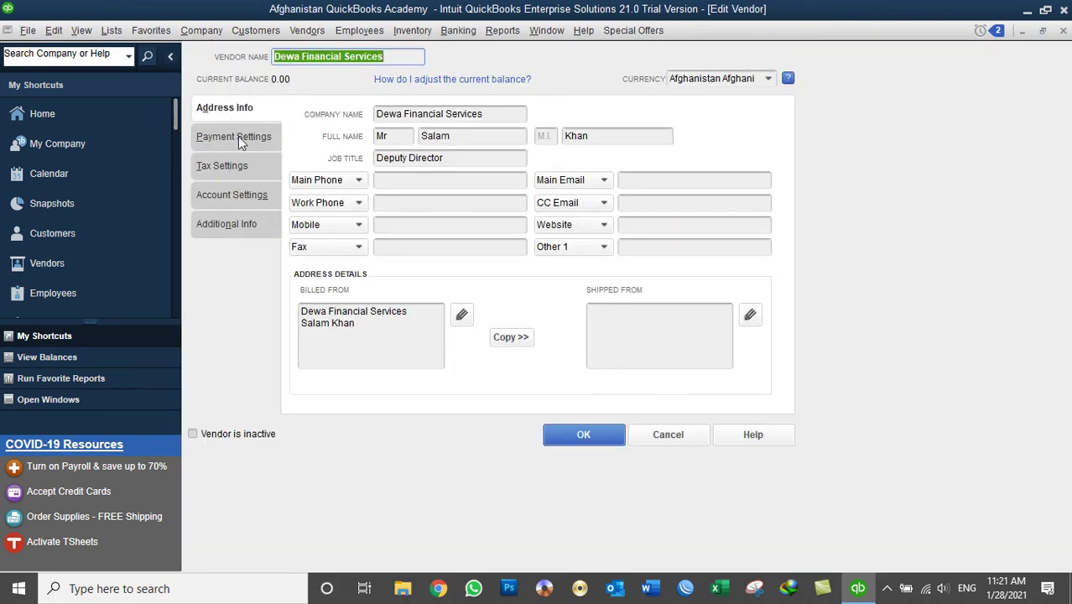
click(238, 140)
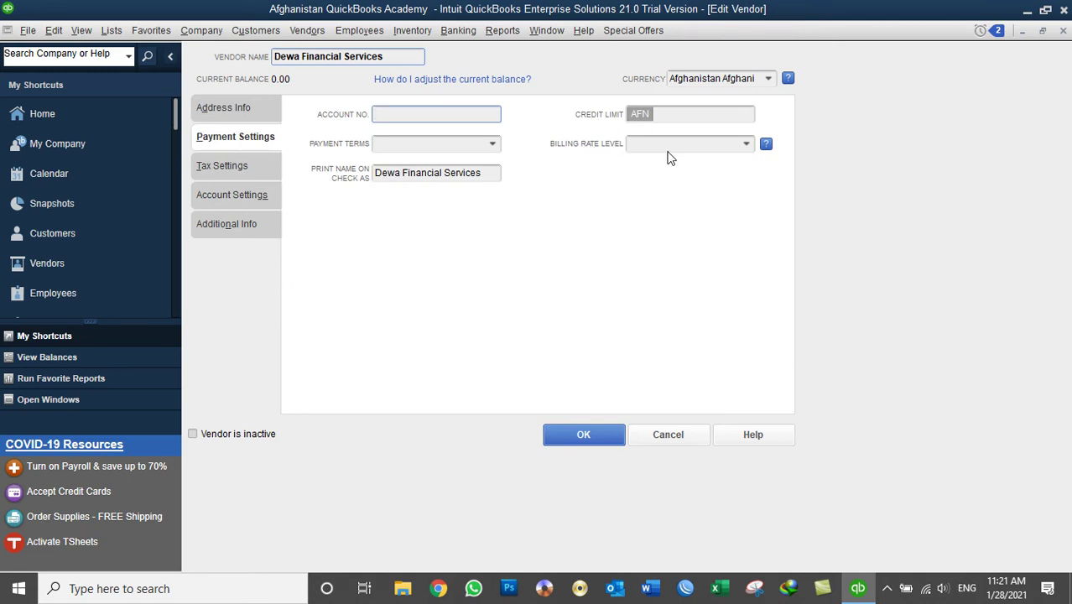
- Look at the Price Level List and the vendor's Billing Rate Level choices, closing the vendor record without changes
click(107, 32)
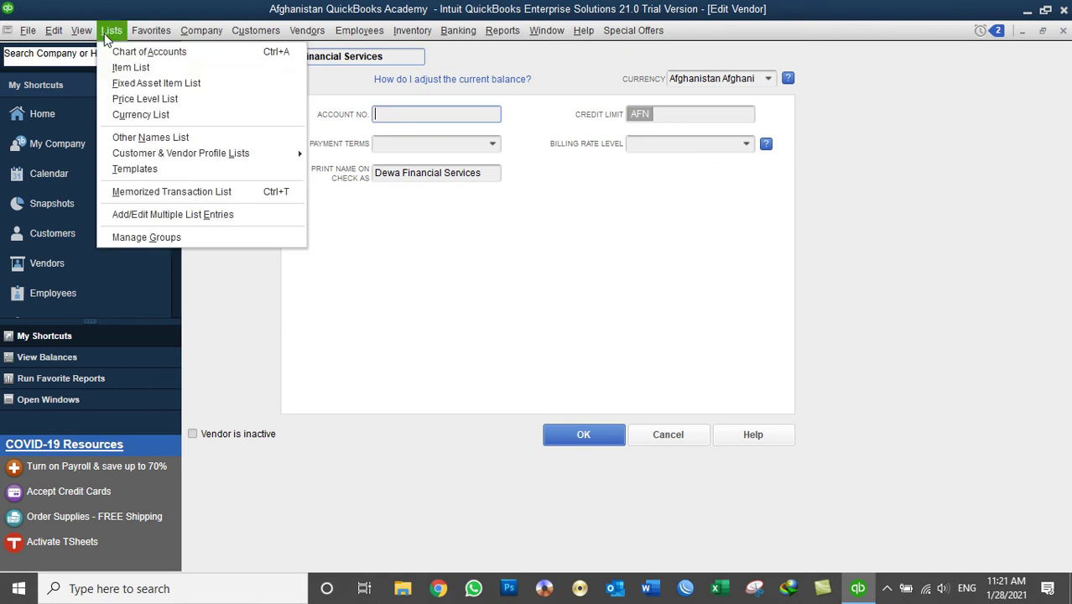
click(168, 101)
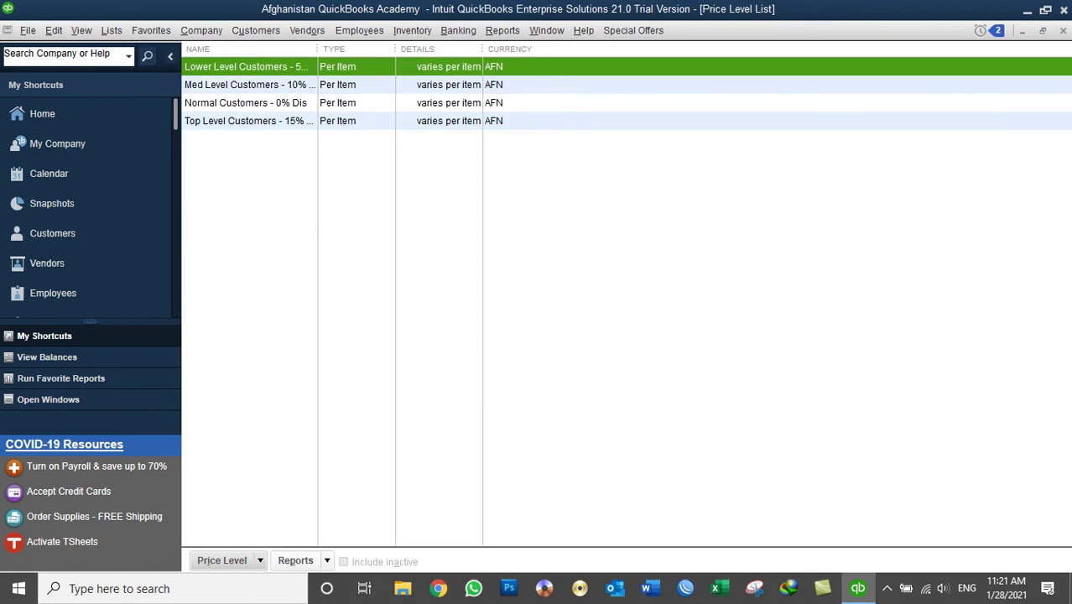
click(1063, 31)
click(113, 31)
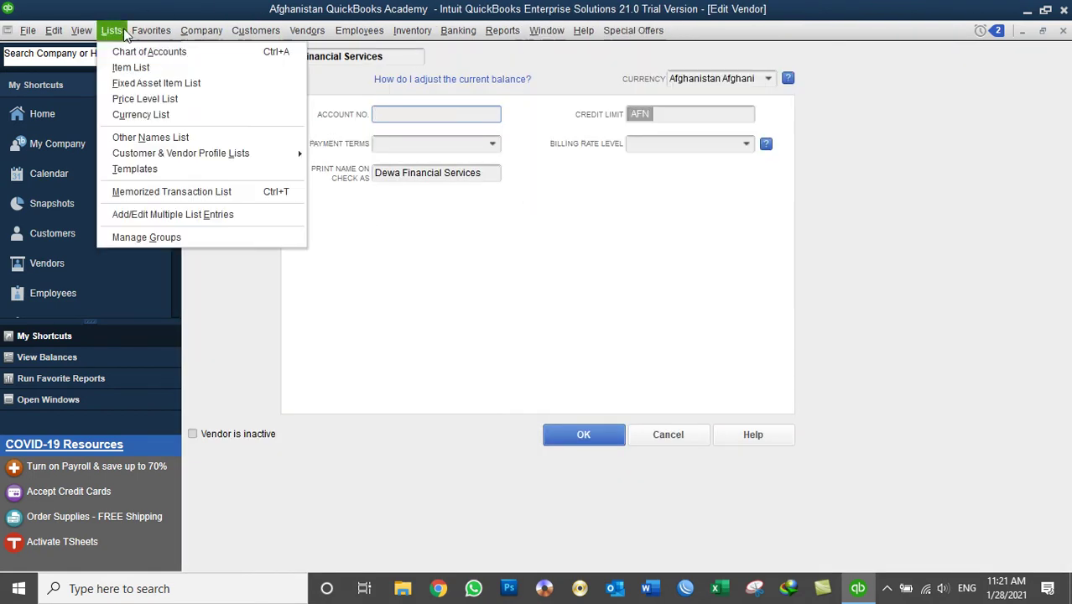
click(748, 146)
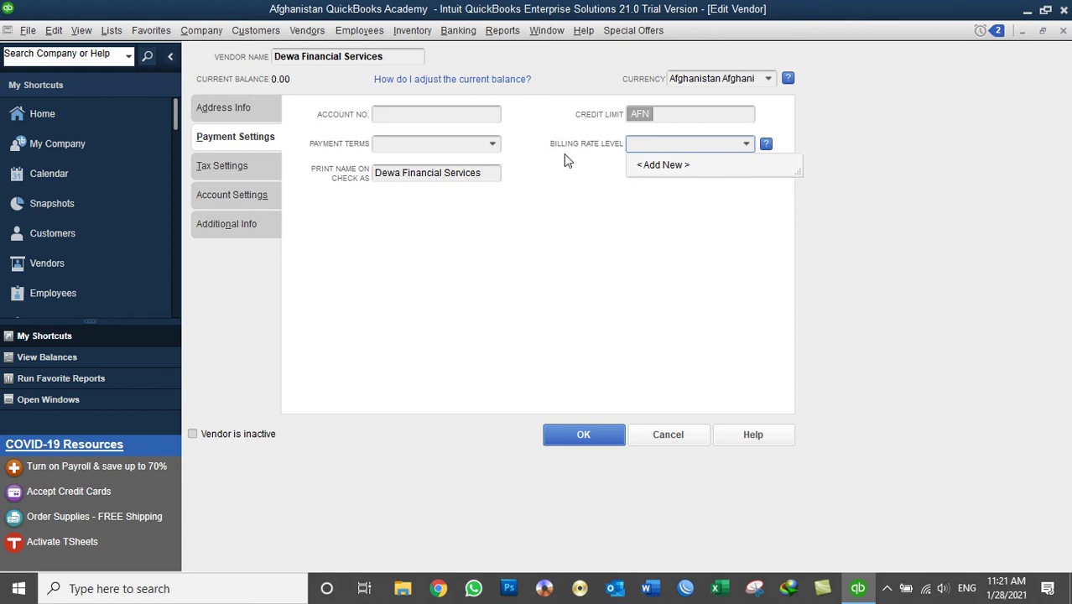
click(676, 438)
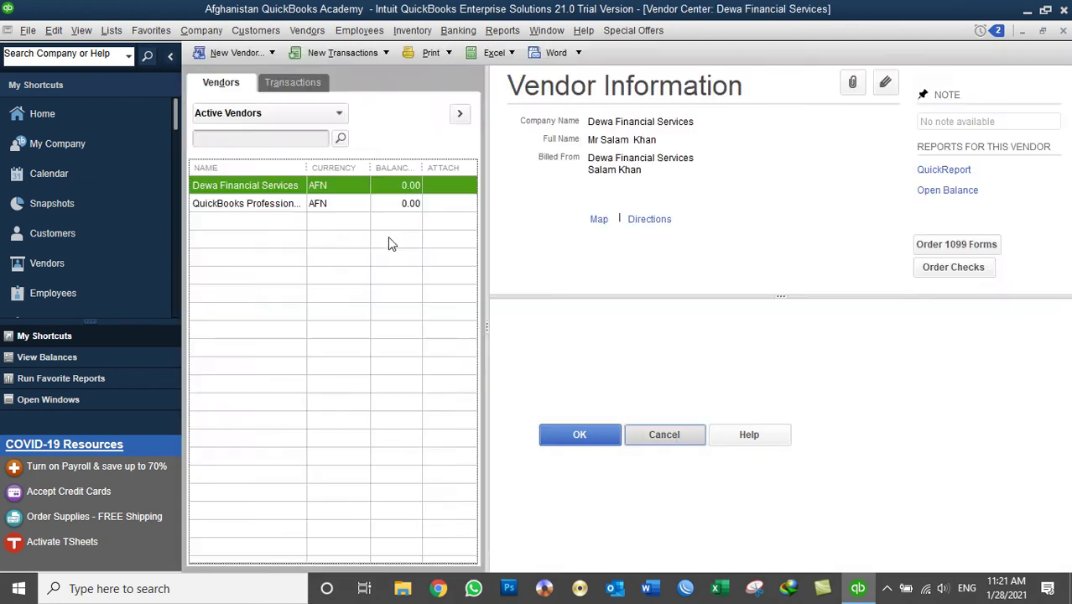
- Edit the vendor Dewa Financial Services and start a new billing rate level from its payment settings
drag(322, 180, 384, 203)
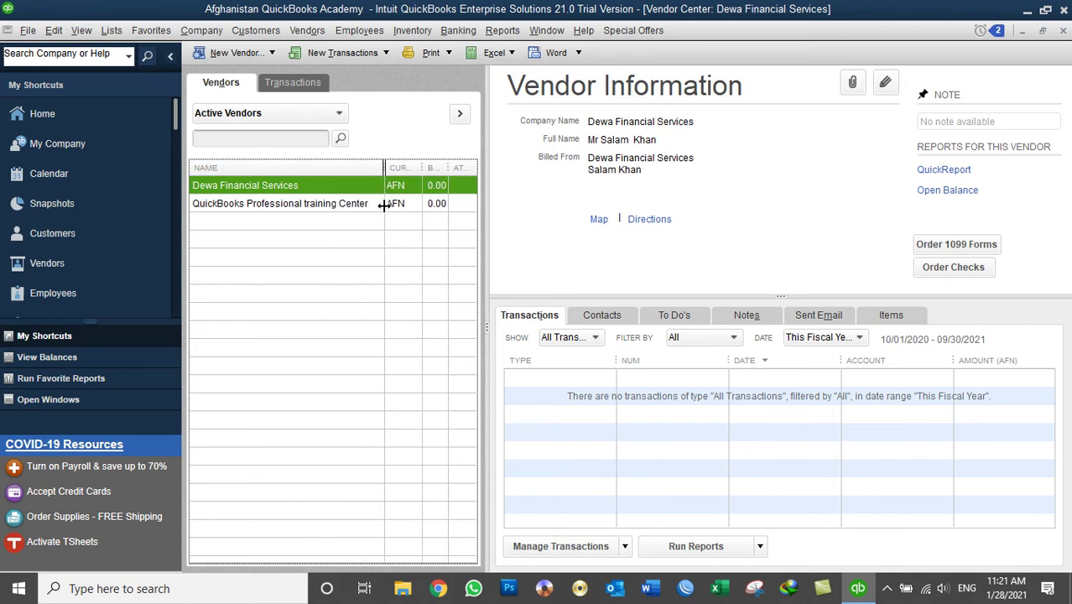
right_click(238, 188)
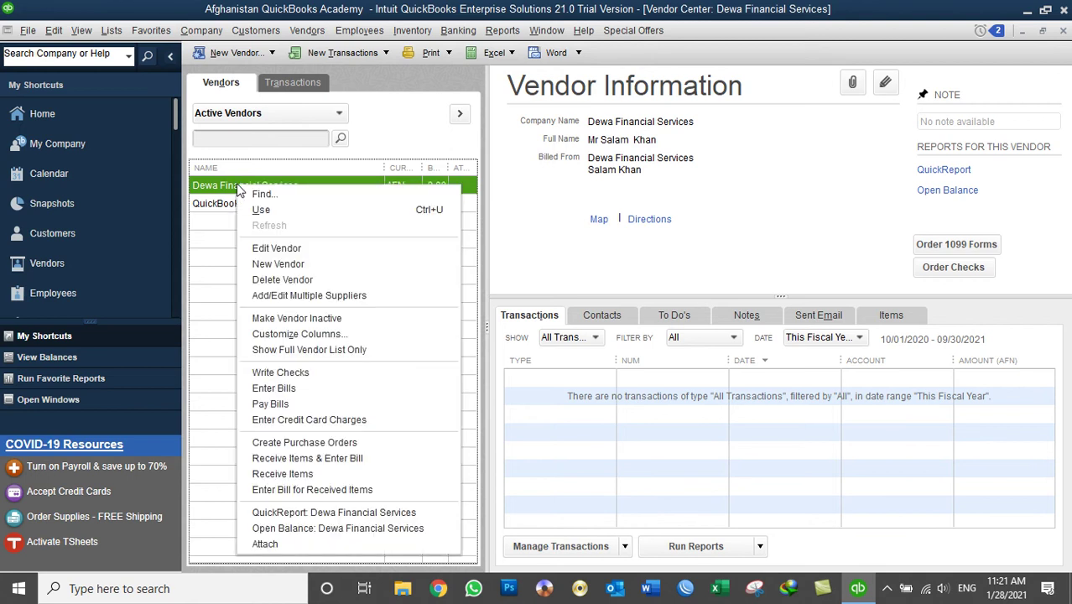
click(273, 250)
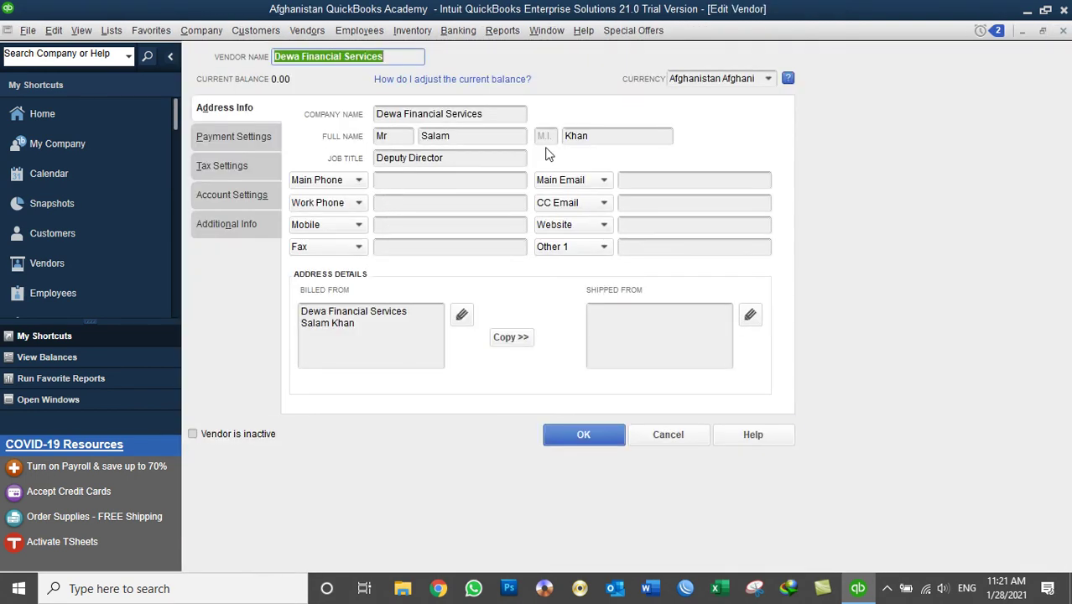
click(208, 139)
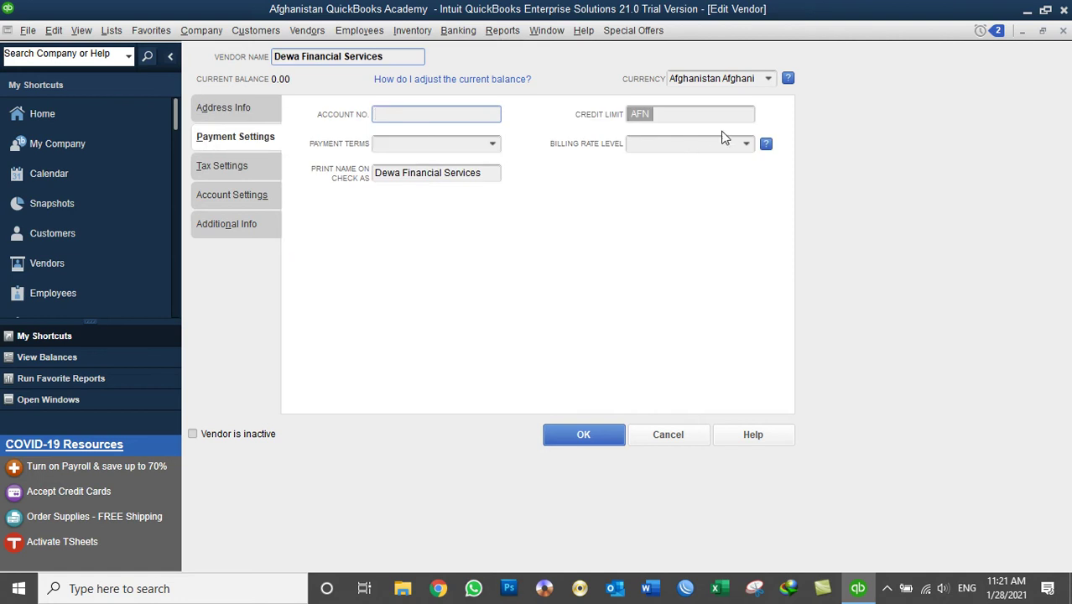
click(745, 144)
click(675, 167)
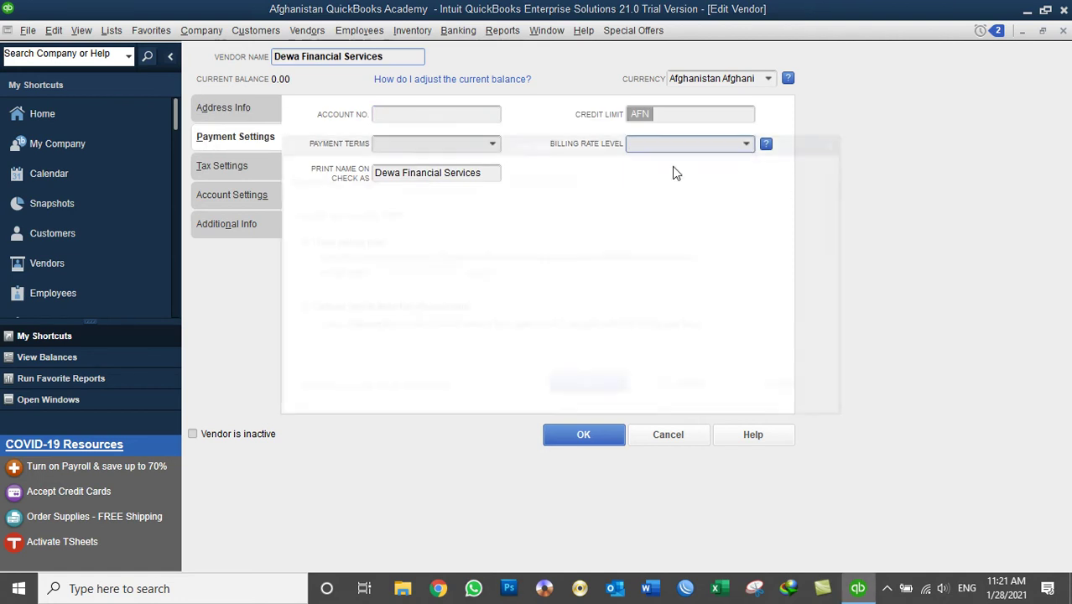
drag(615, 146, 700, 89)
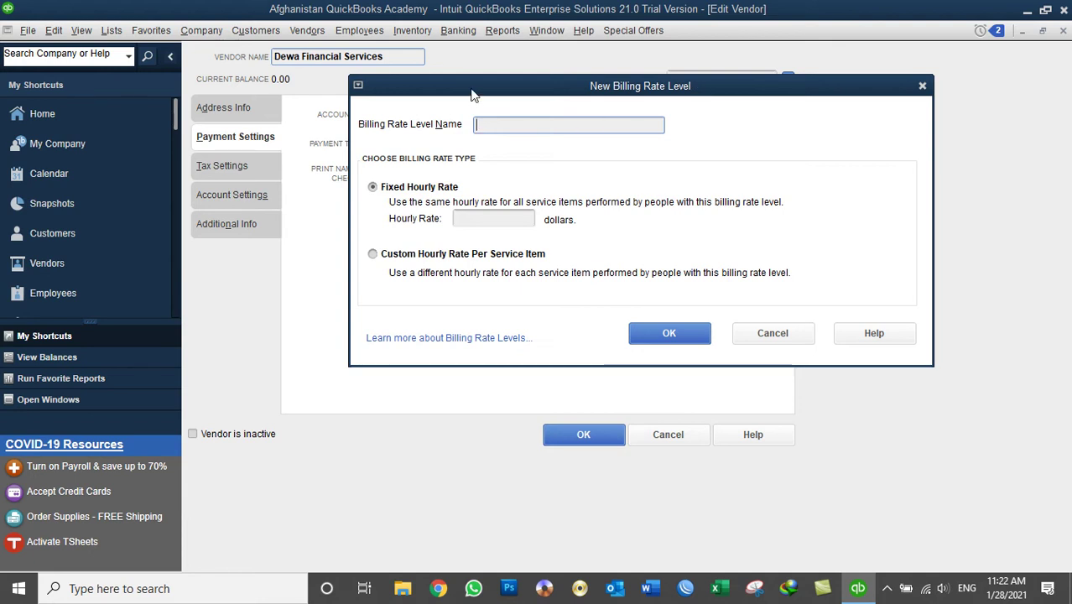
drag(472, 95, 491, 127)
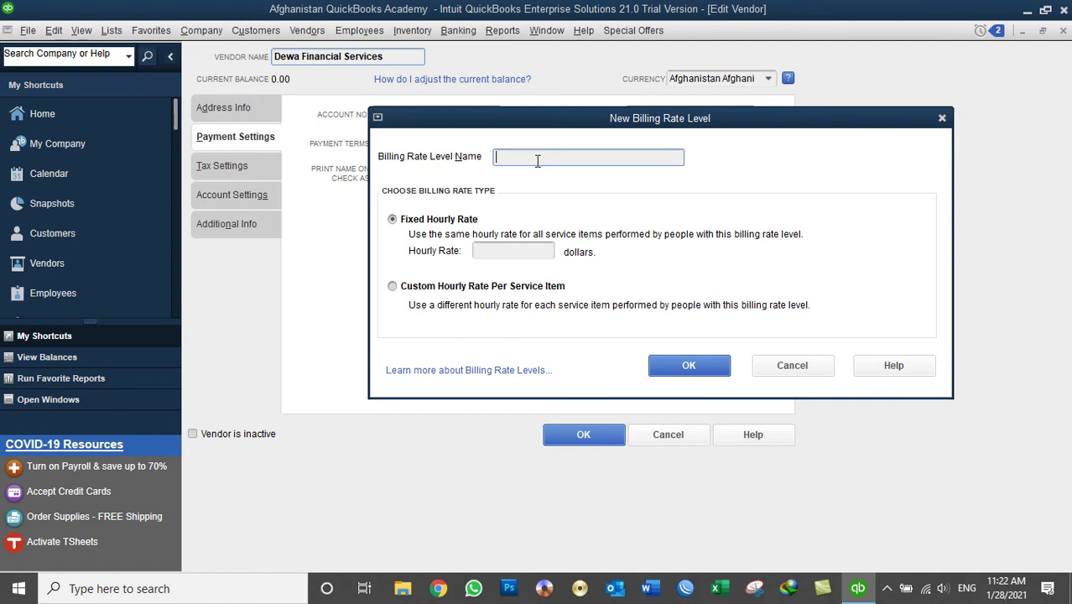
- Name the new billing rate level "Top Vender"
text(Top)
key(BackSpace)
key(BackSpace)
key(BackSpace)
key(BackSpace)
key(BackSpace)
key(BackSpace)
key(BackSpace)
key(BackSpace)
key(BackSpace)
text(Top Vender)
drag(545, 158, 524, 157)
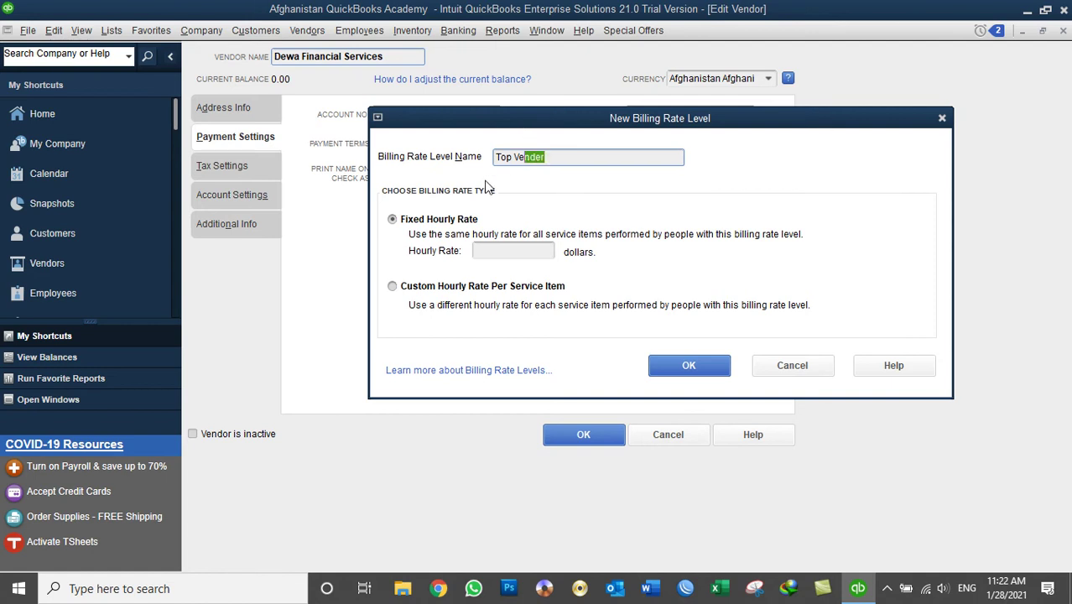
click(489, 249)
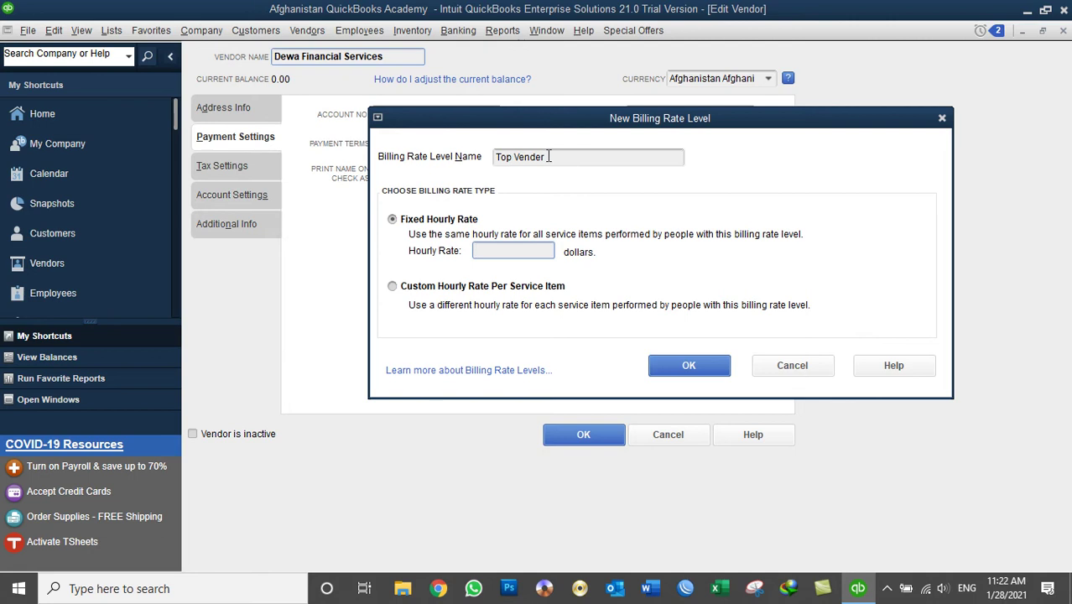
drag(553, 157, 493, 166)
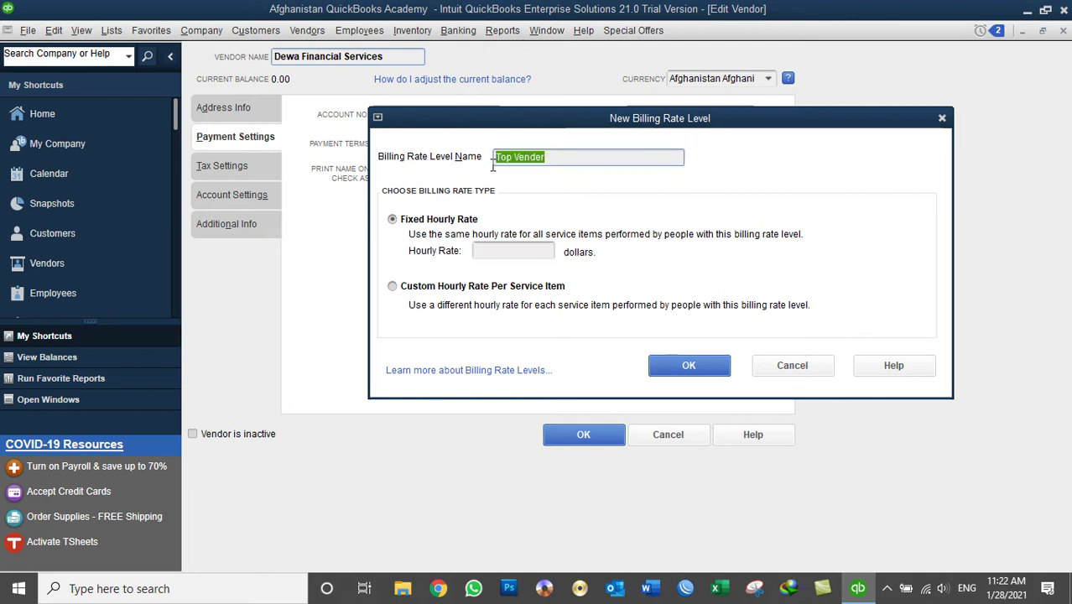
click(512, 251)
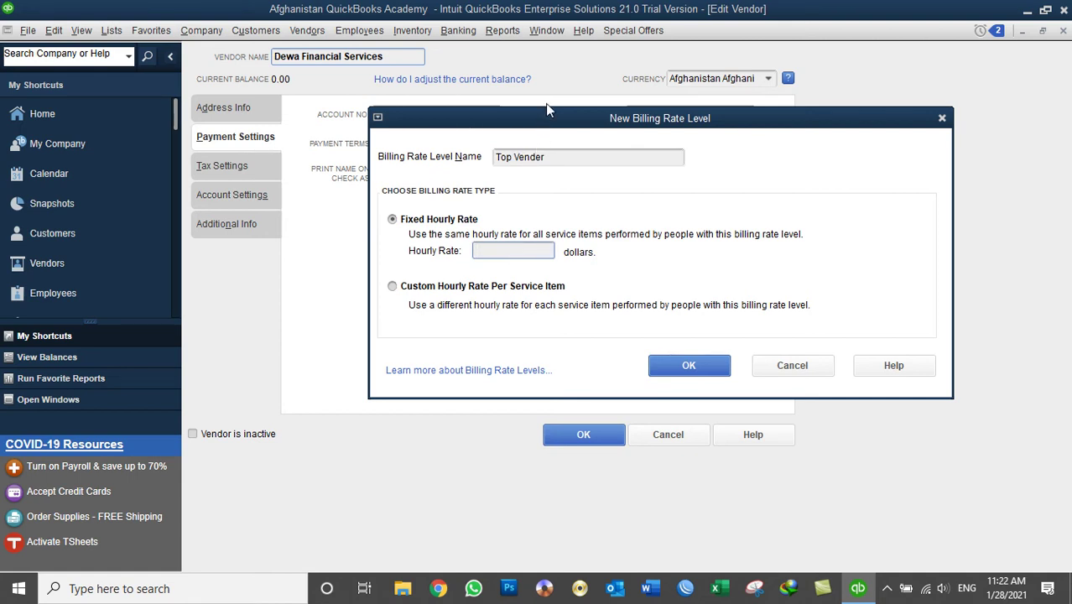
- Set the billing rate type to Custom Hourly Rate Per Service Item
drag(546, 109, 552, 73)
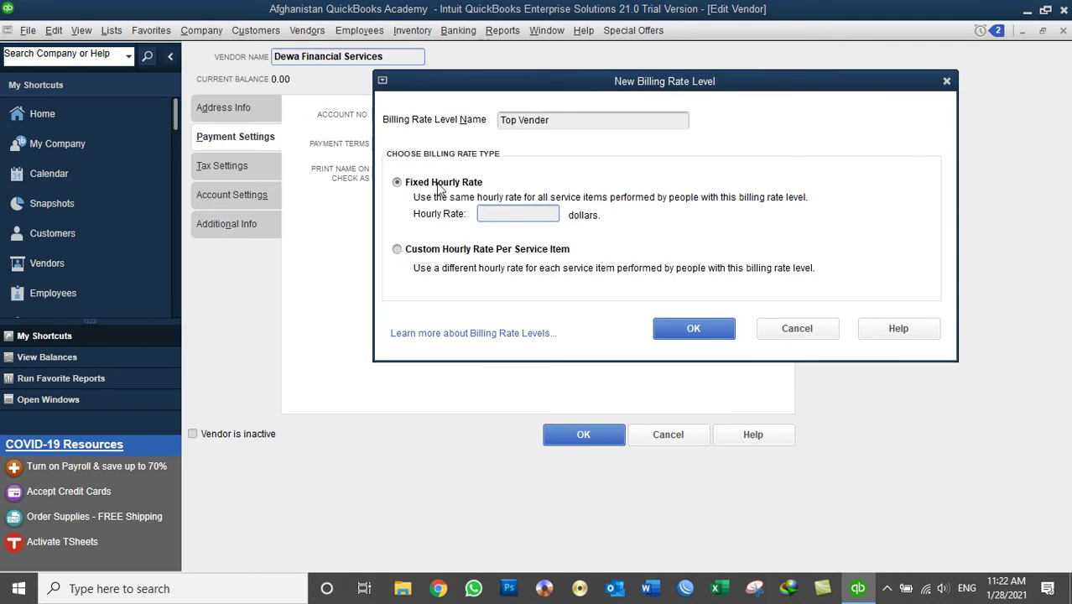
click(398, 252)
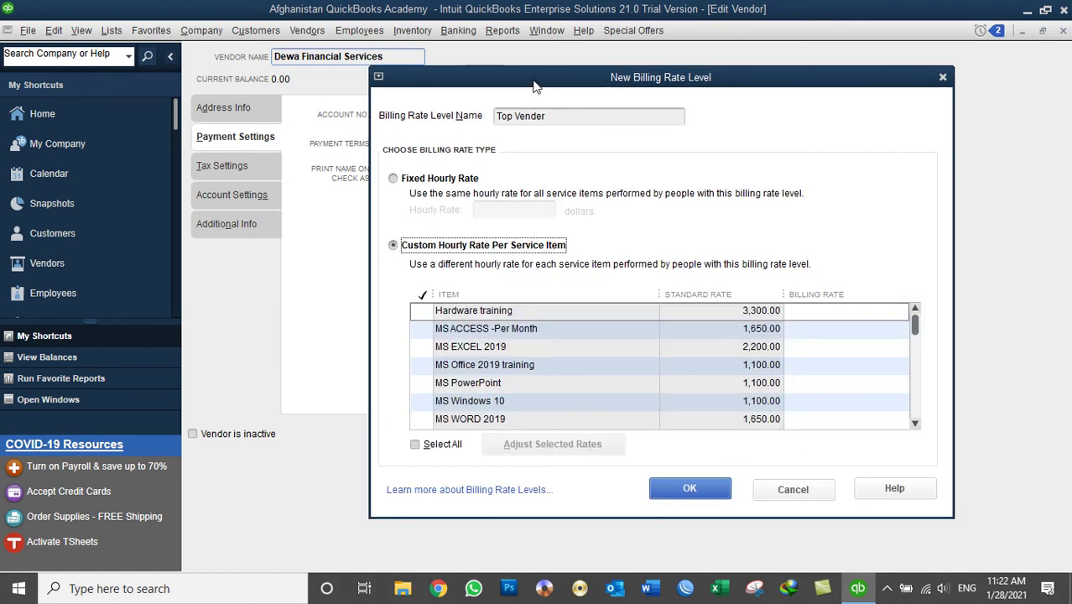
drag(537, 80, 517, 44)
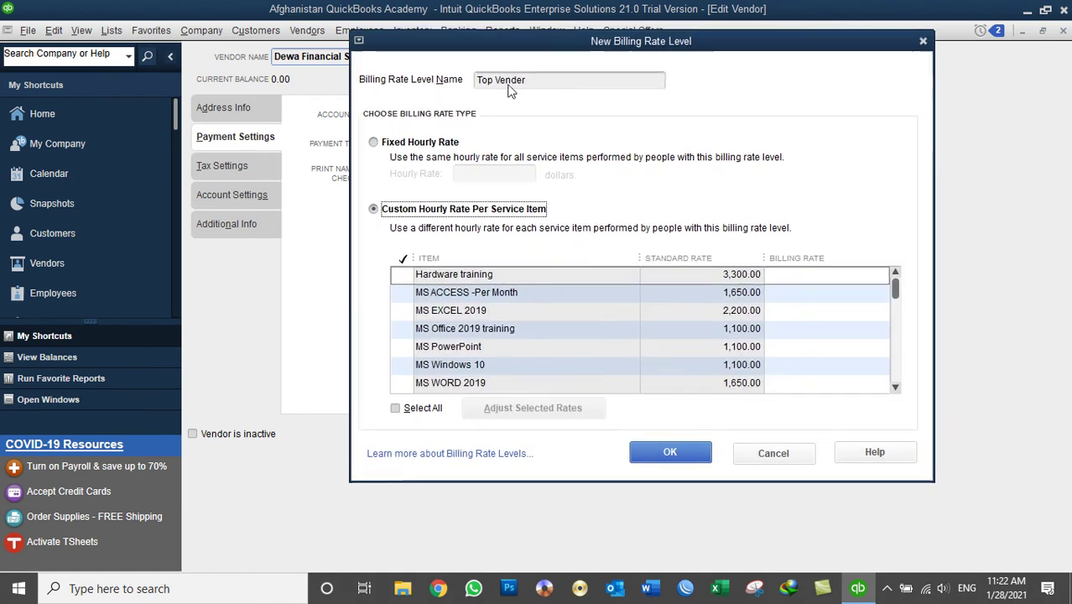
- Mark the service items QuickBooks Consulations, QuickBooks Desktop Training and QuickBooks Online training for the Top Vender rate level
click(895, 387)
click(895, 387)
click(895, 387)
click(895, 388)
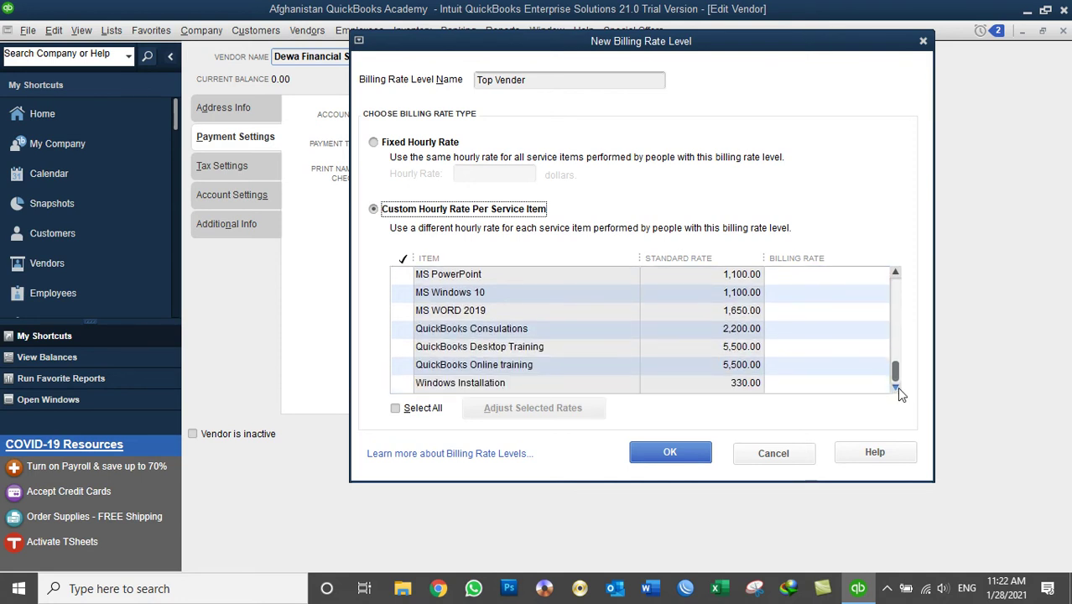
click(400, 334)
click(402, 329)
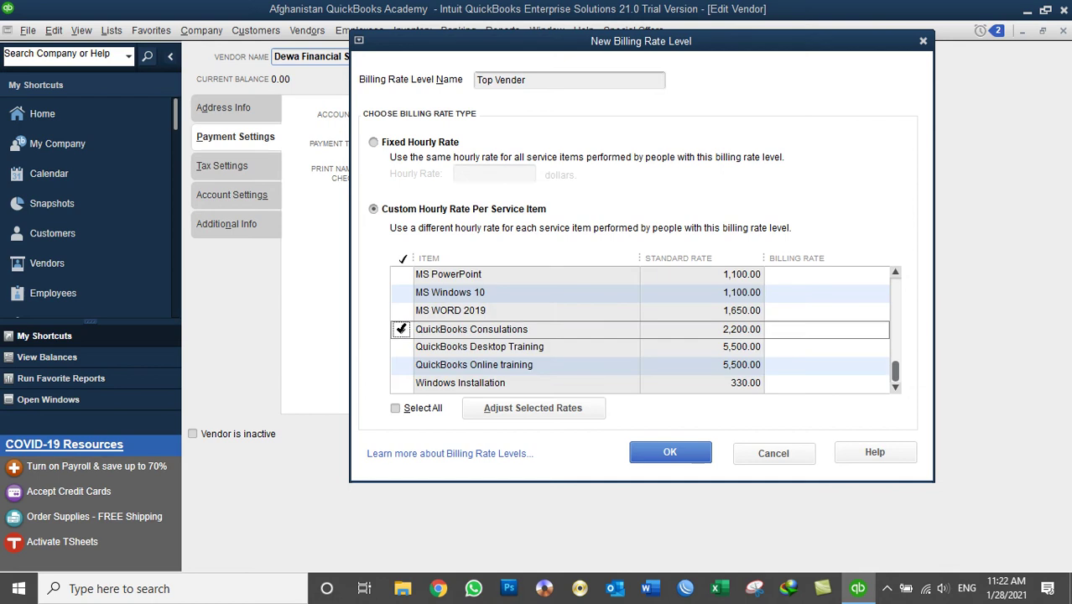
click(403, 347)
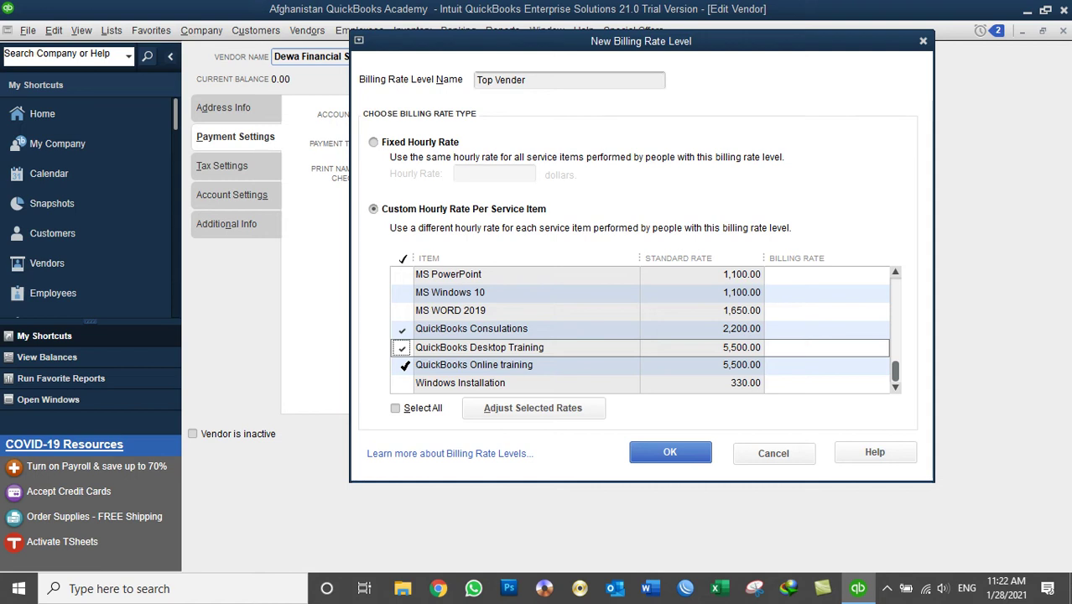
click(404, 366)
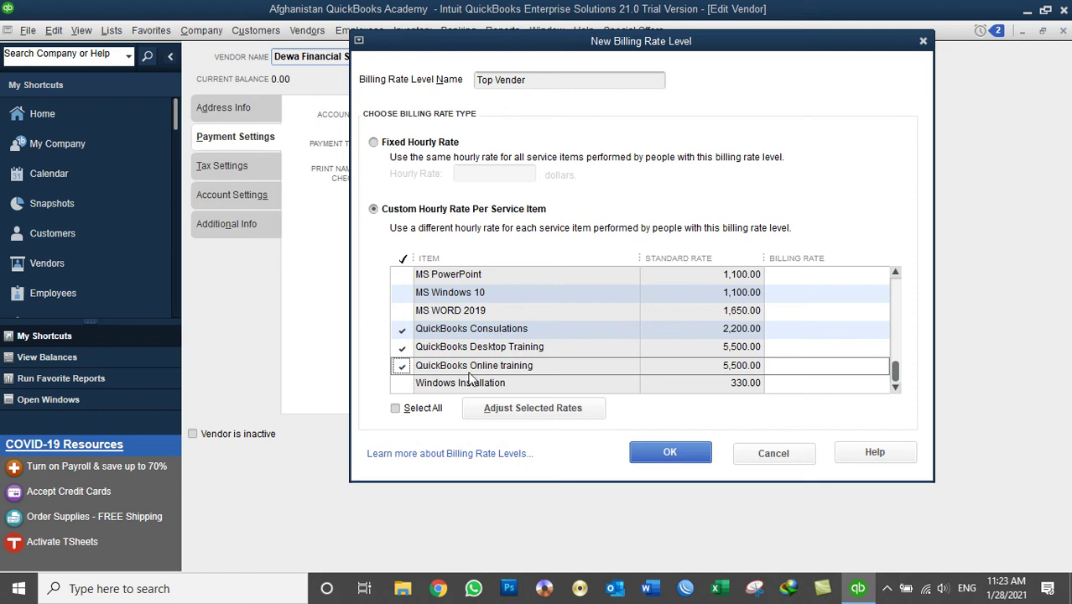
drag(592, 52, 521, 23)
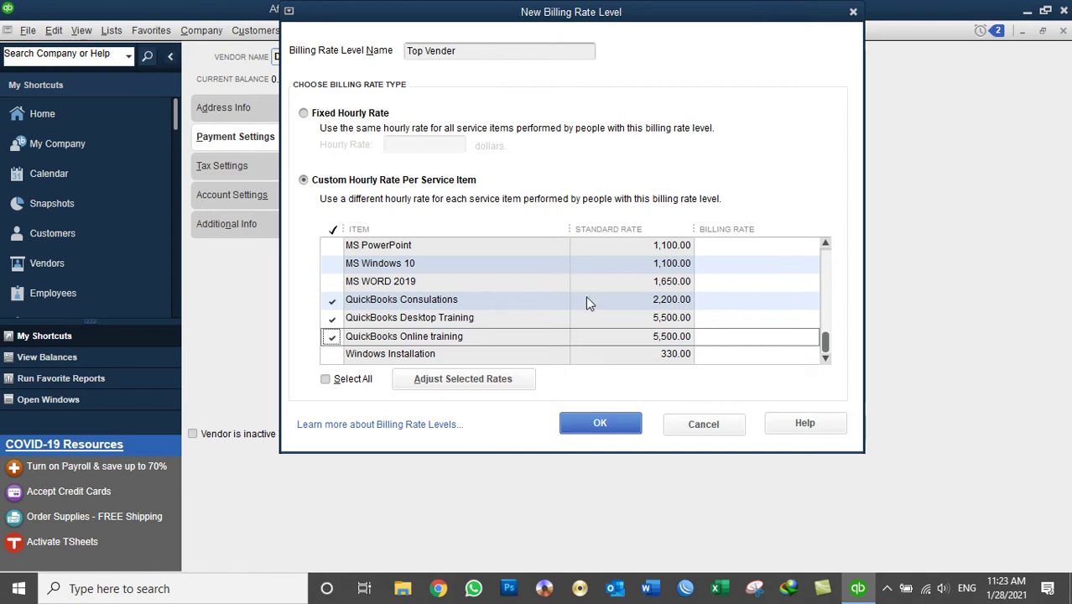
- Set the marked service items' billing rates 10% higher than the standard rate and save the Top Vender rate level
click(485, 378)
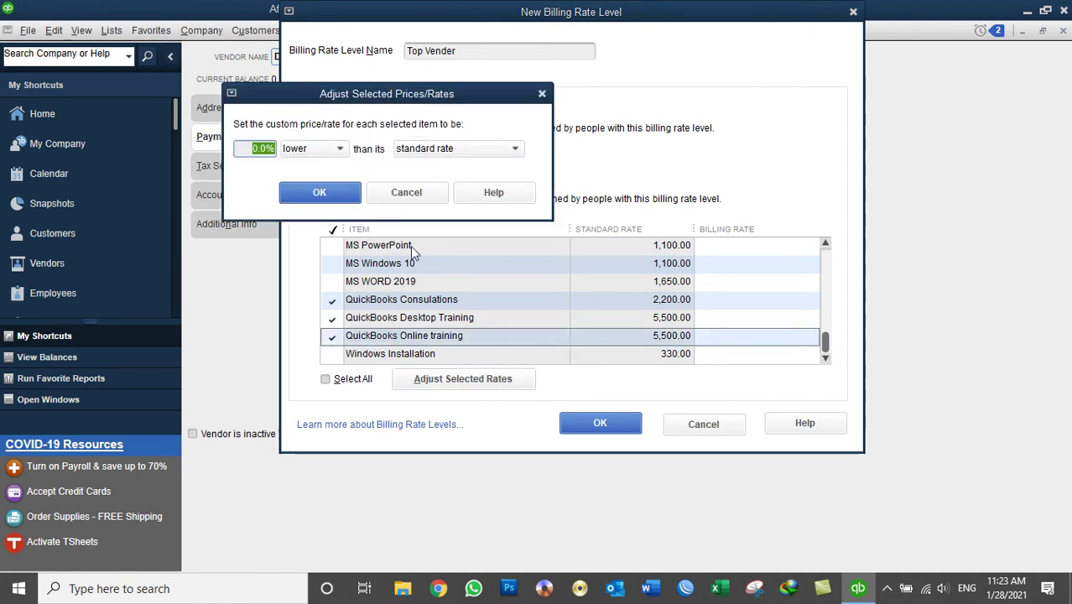
drag(349, 101, 726, 59)
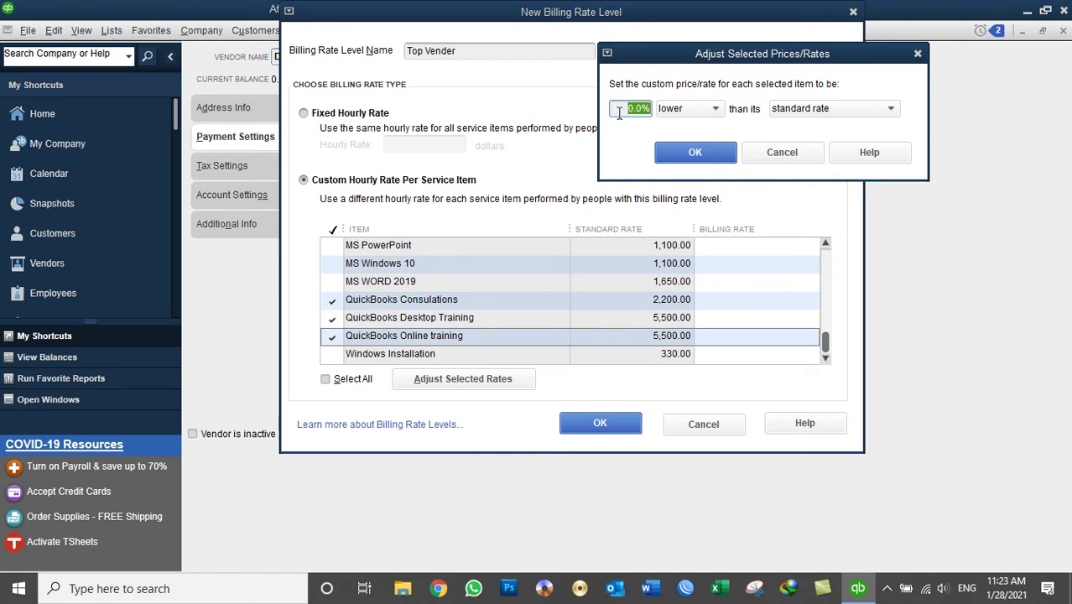
text(10)
key(Tab)
click(714, 109)
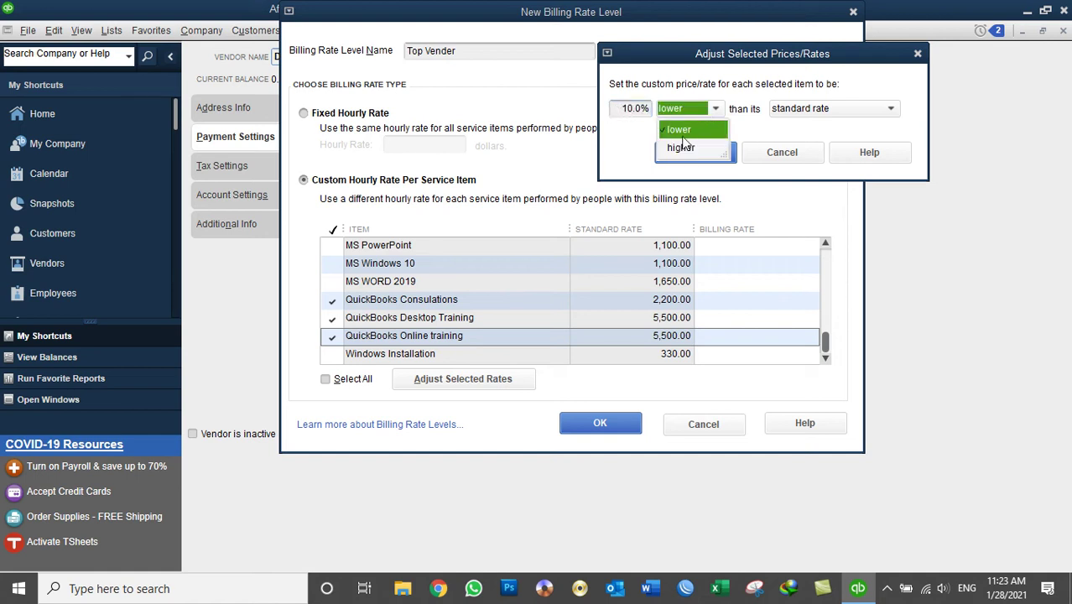
click(681, 148)
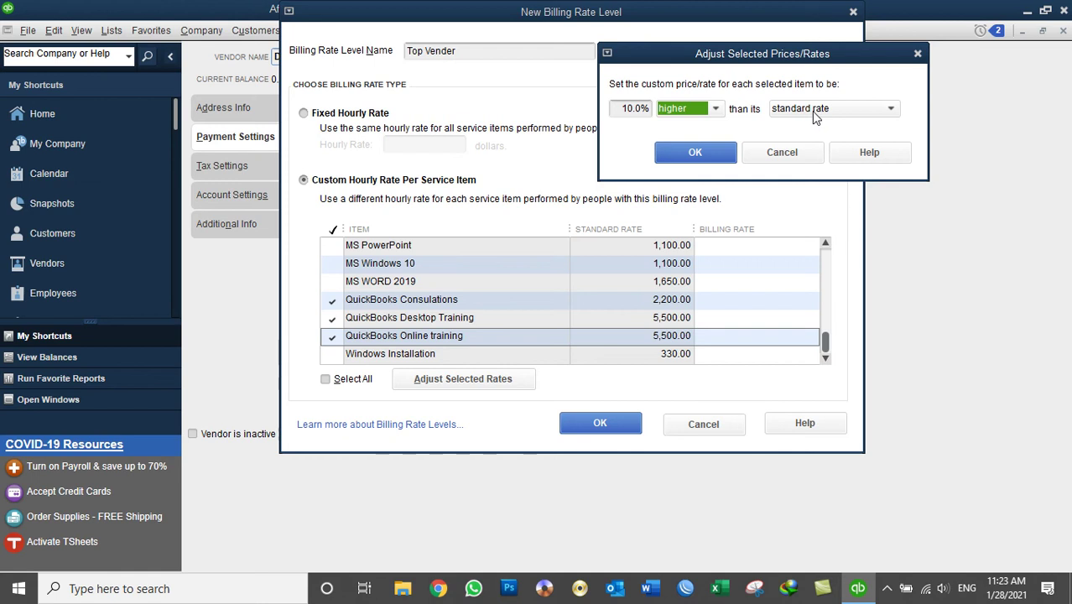
click(718, 152)
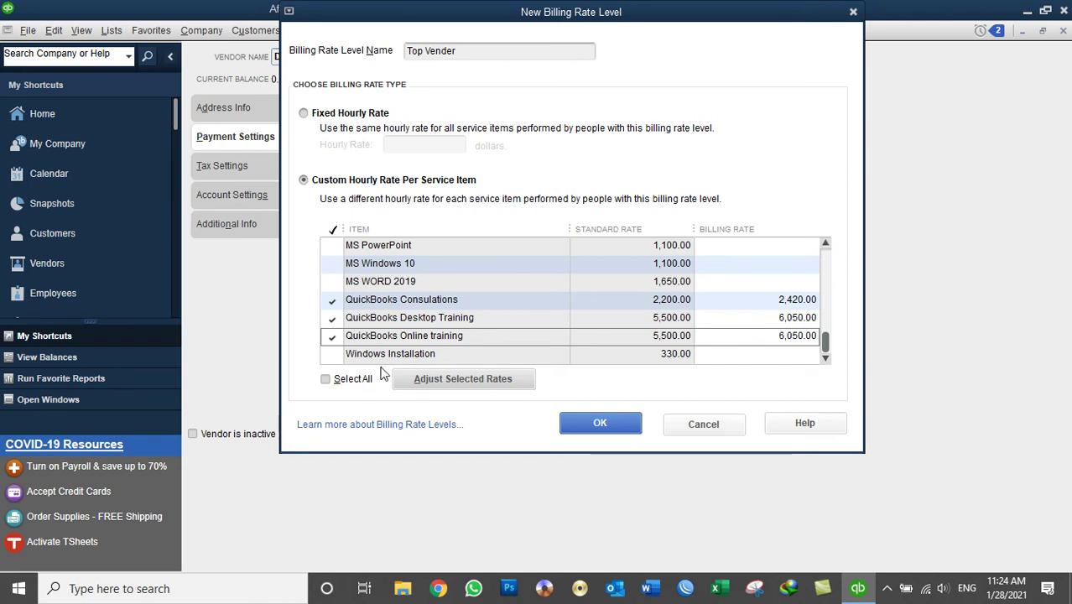
click(611, 425)
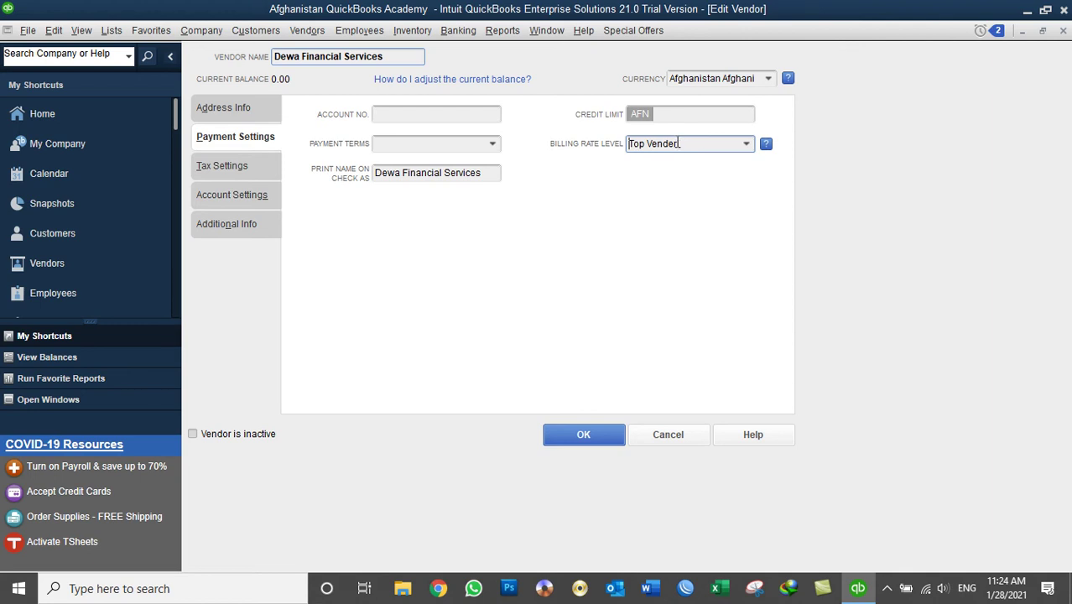
- Check the units of measure and prices of the QuickBooks consultation and training services in the item list
drag(680, 143, 627, 144)
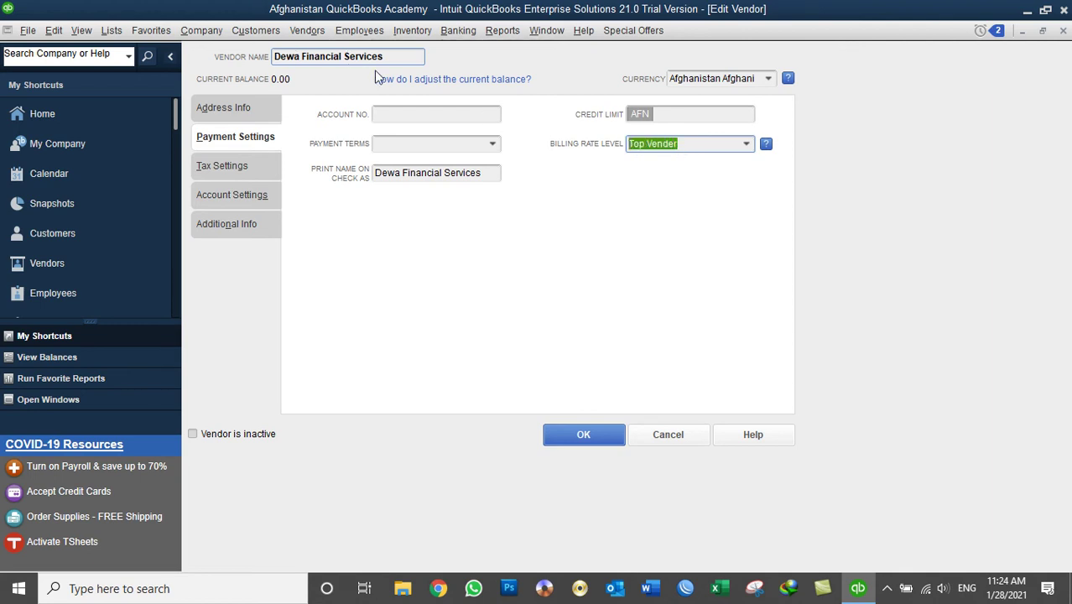
drag(384, 56, 271, 48)
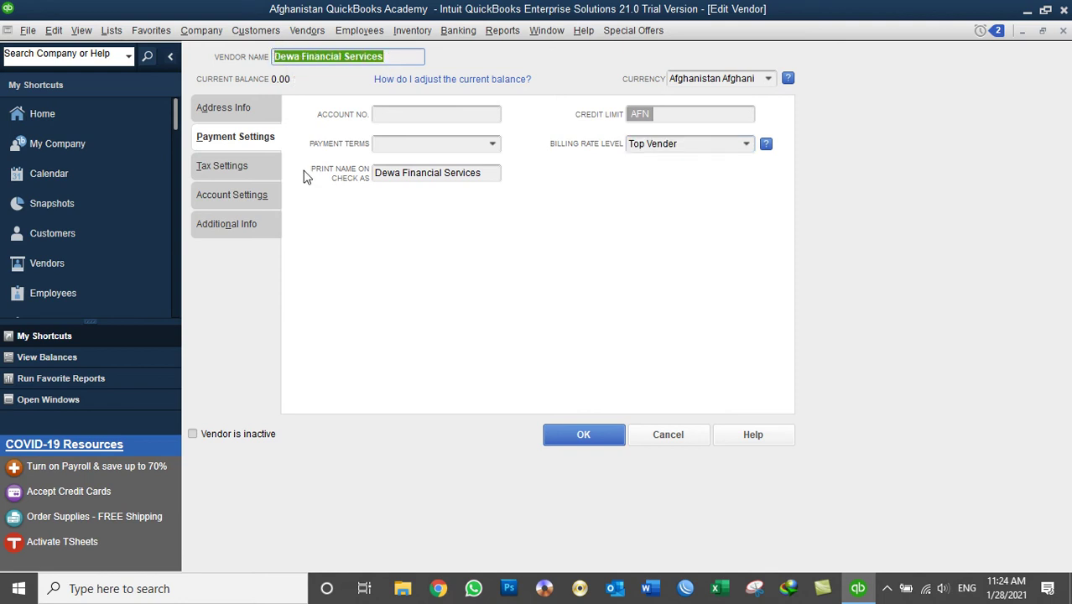
click(112, 32)
click(130, 67)
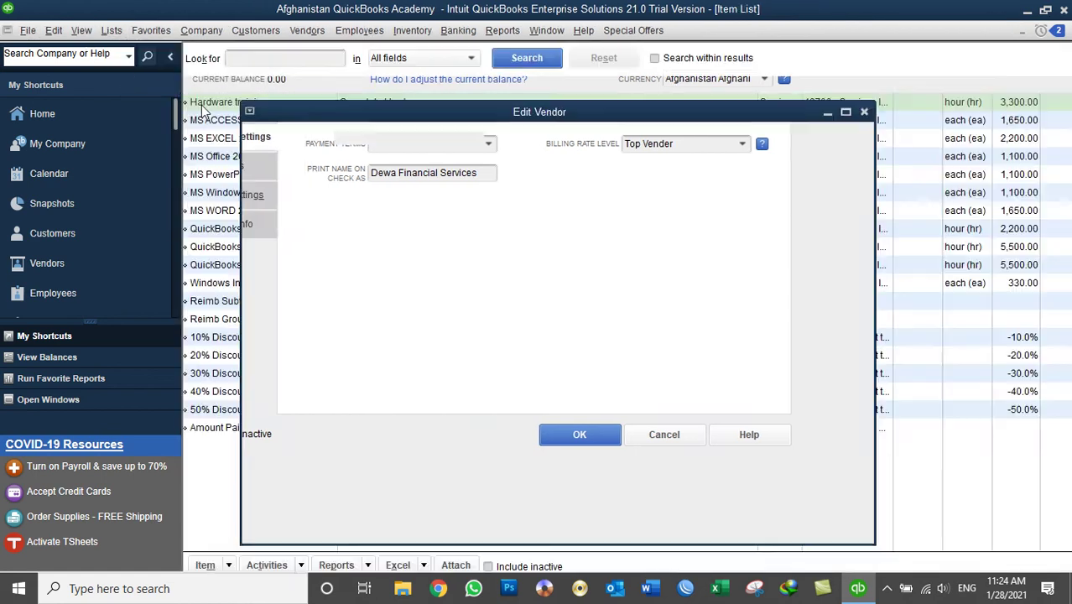
click(224, 229)
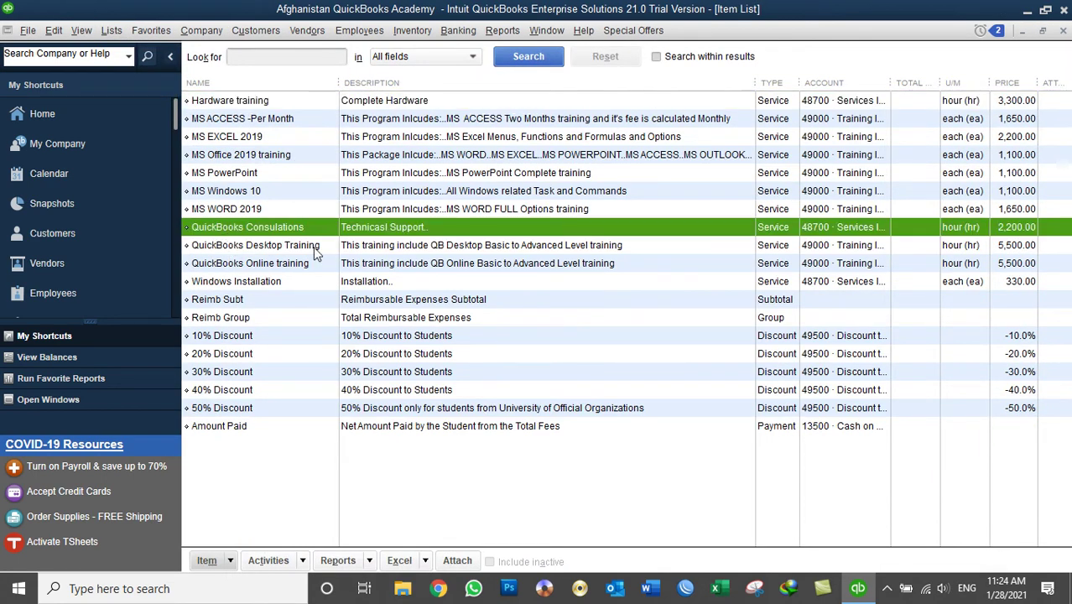
click(960, 245)
click(964, 263)
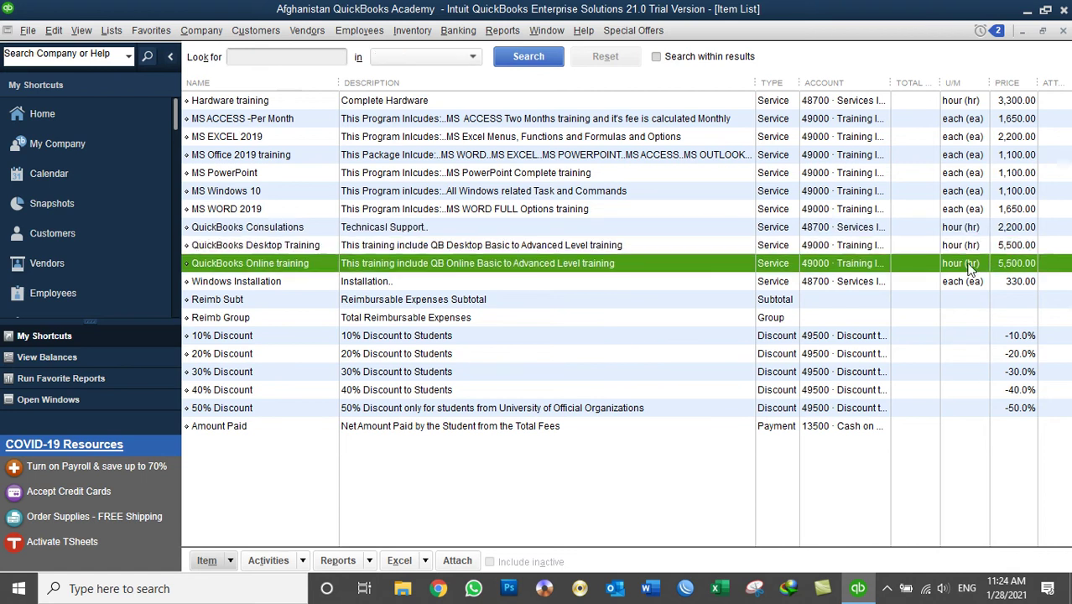
click(1062, 30)
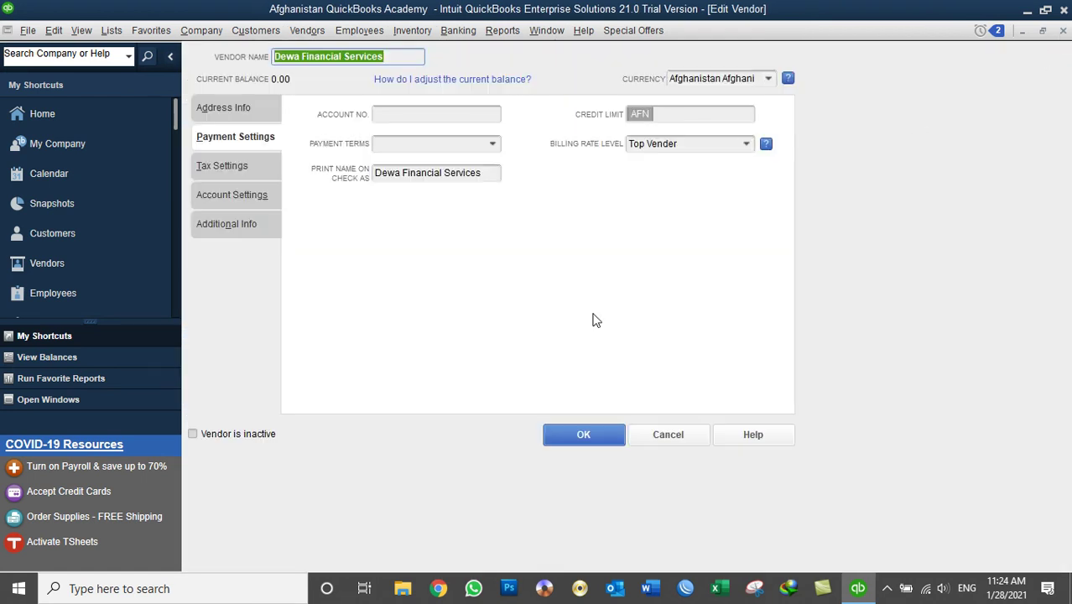
- Save the vendor Dewa Financial Services with its Top Vender rate level and widen the vendor list's name column
click(583, 434)
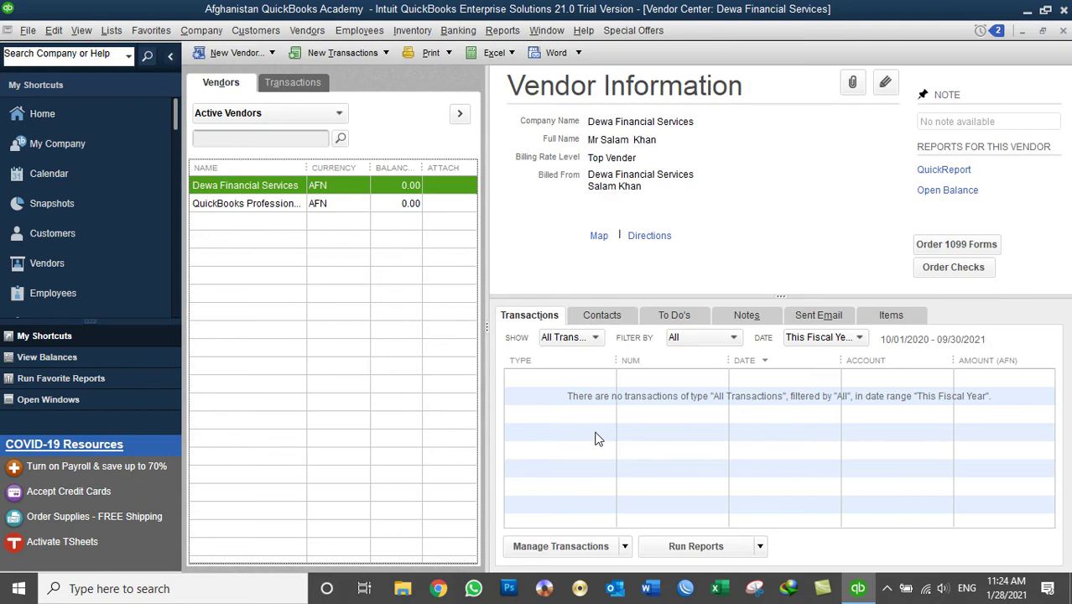
drag(308, 170, 360, 171)
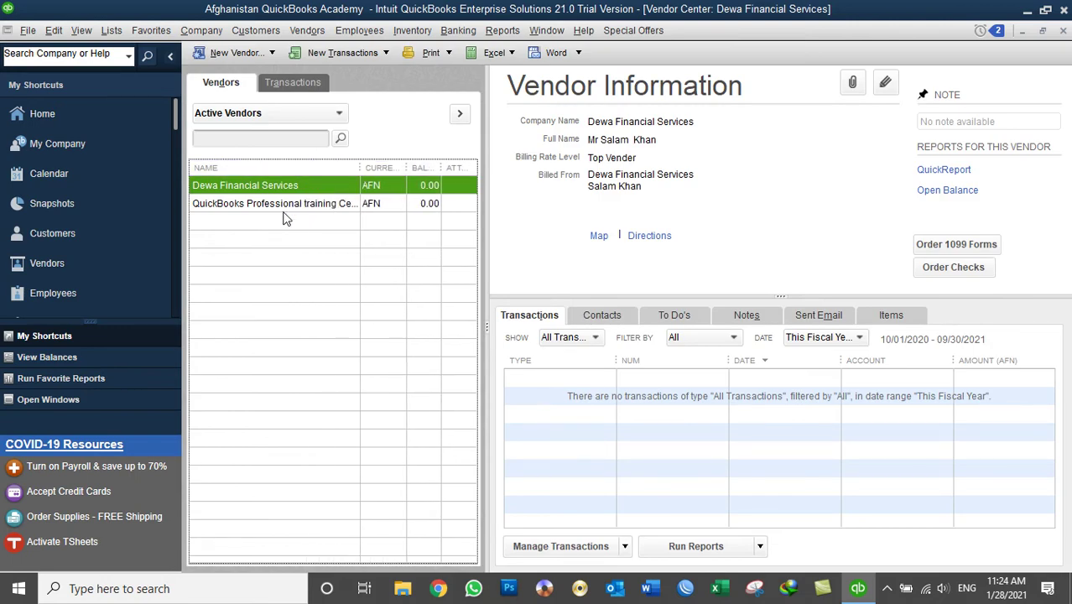
- Edit the vendor QuickBooks Professional training Center and start a new billing rate level from its payment settings
click(263, 203)
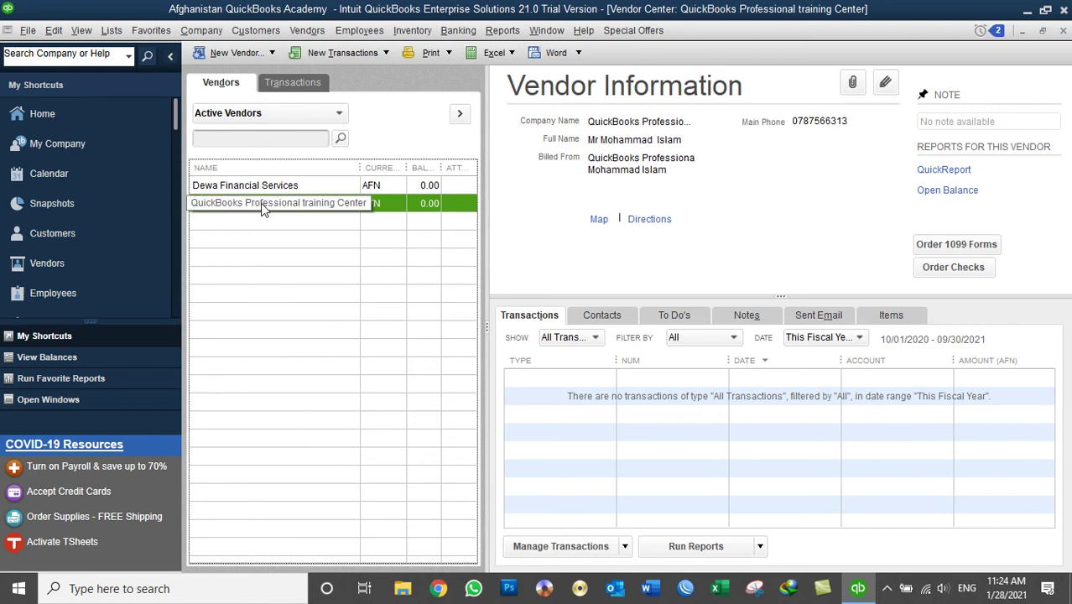
right_click(261, 203)
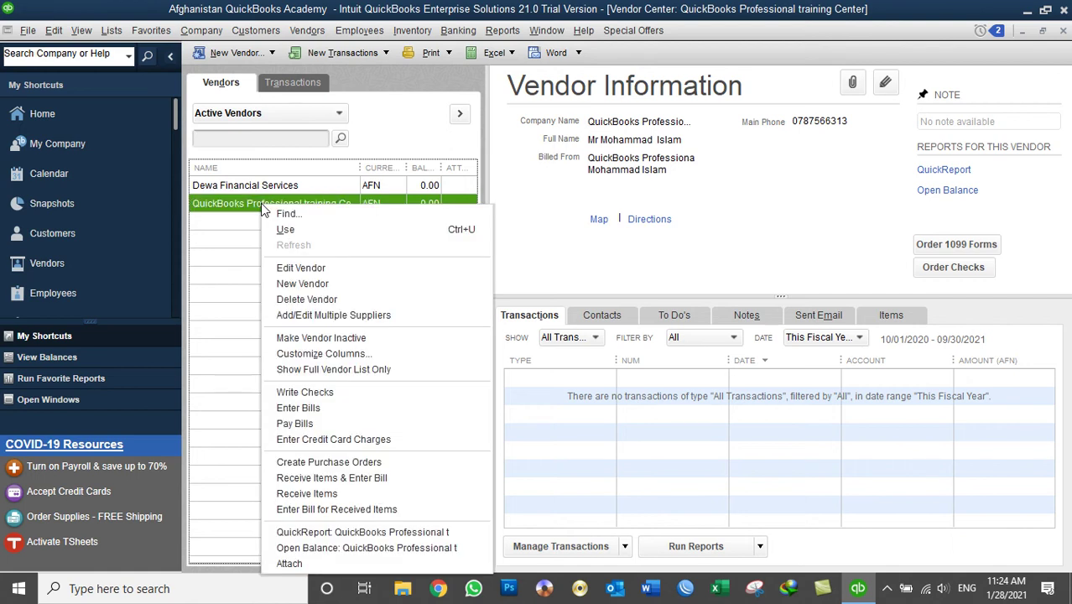
click(294, 267)
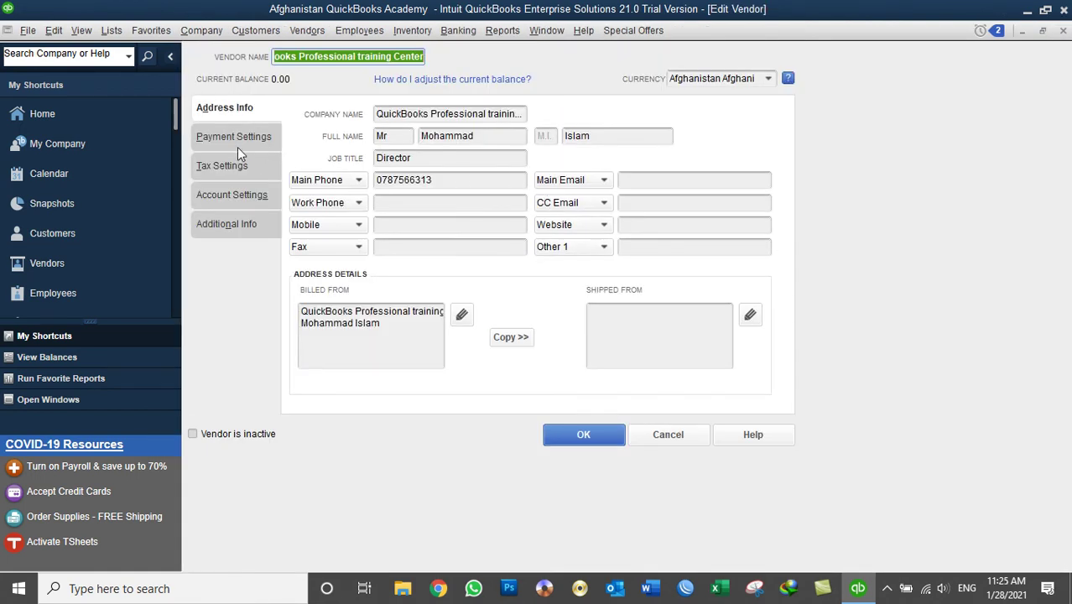
click(235, 139)
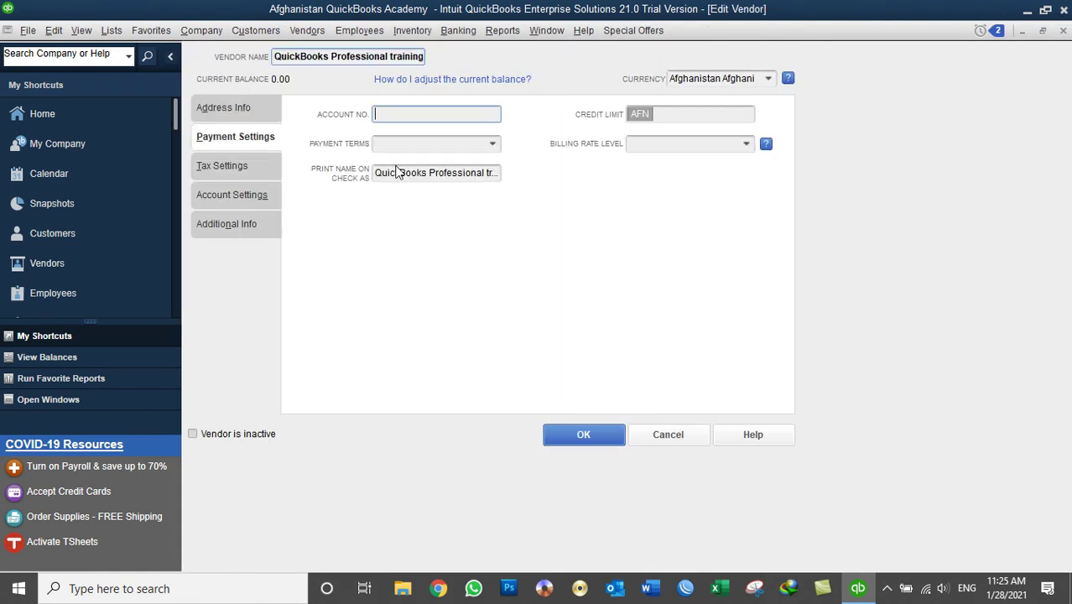
click(745, 147)
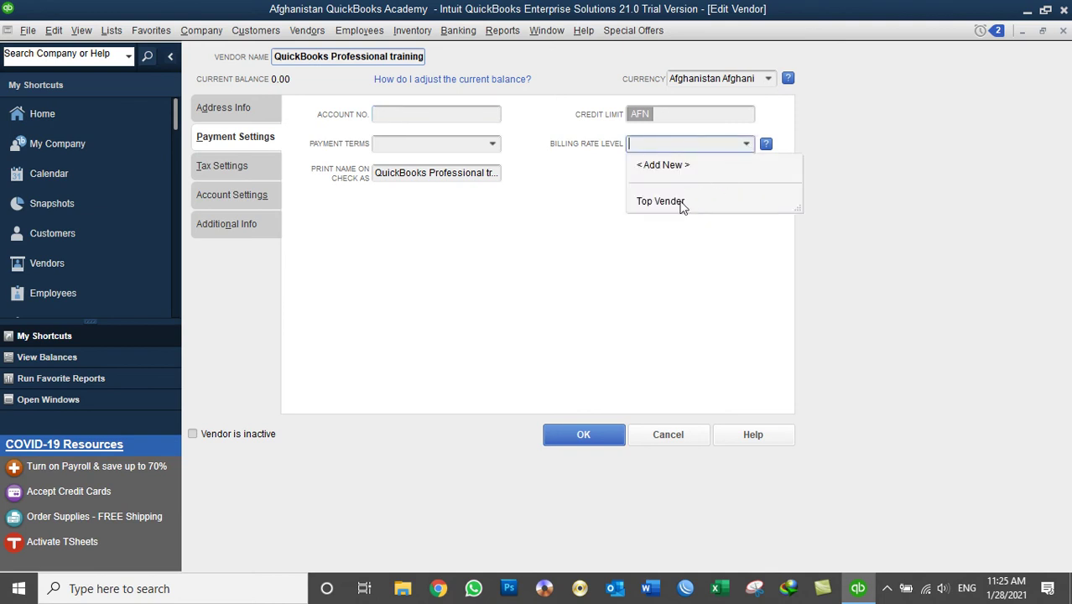
click(654, 166)
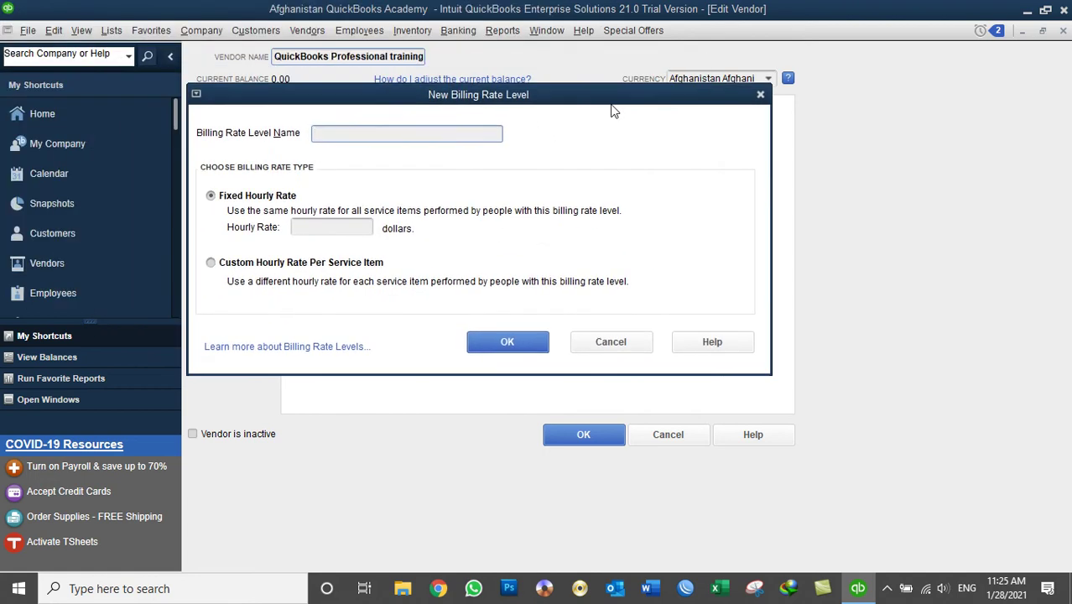
- Name the new billing rate level "Med Level Vender" and set its type to Custom Hourly Rate Per Service Item
click(489, 172)
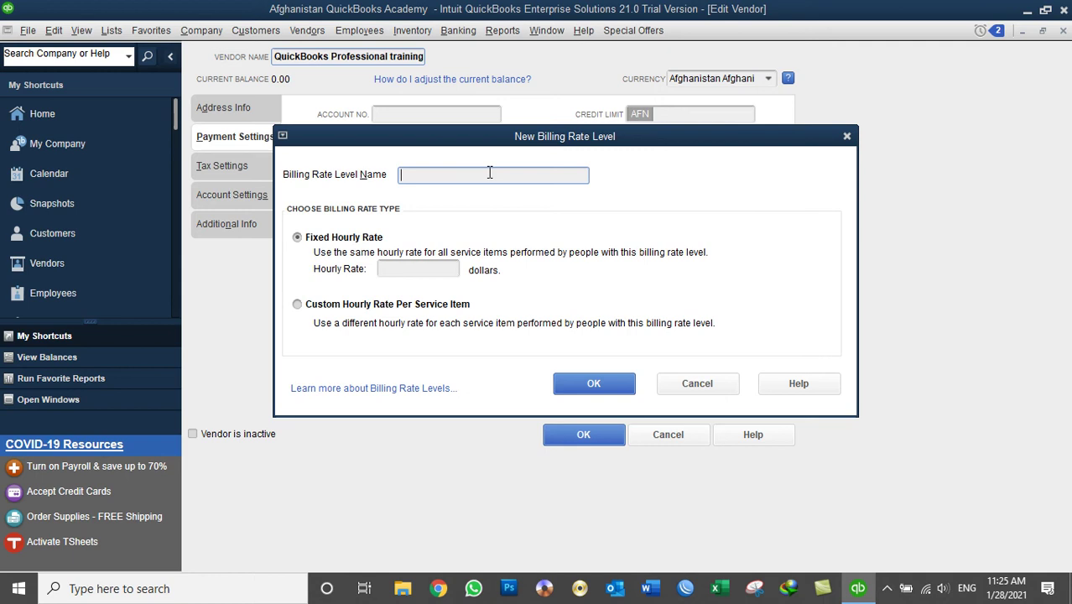
text(Med Level Vender)
click(325, 310)
drag(406, 134, 389, 19)
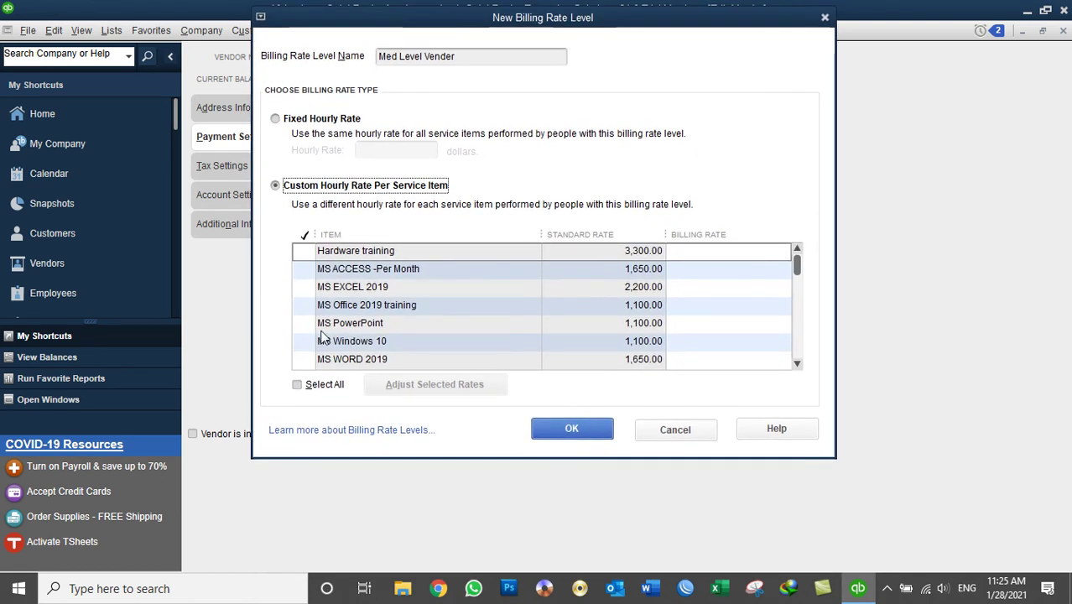
- Mark QuickBooks Consulations, QuickBooks Desktop Training and QuickBooks Online training as the service items for the Med Level Vender rate level
scroll(318, 342, down, 2)
click(305, 305)
click(304, 323)
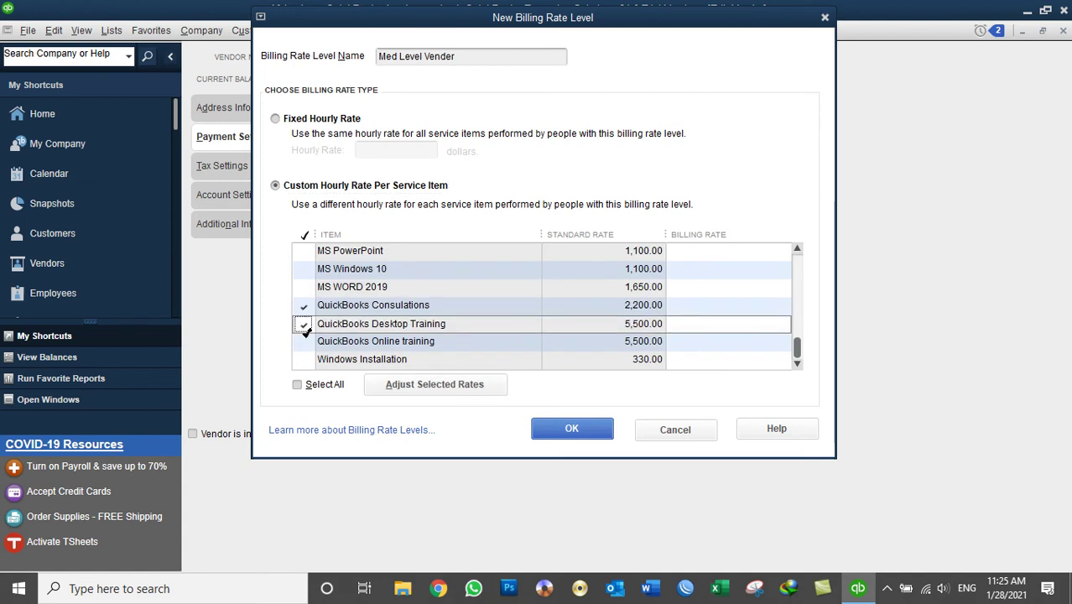
click(304, 341)
drag(464, 56, 353, 40)
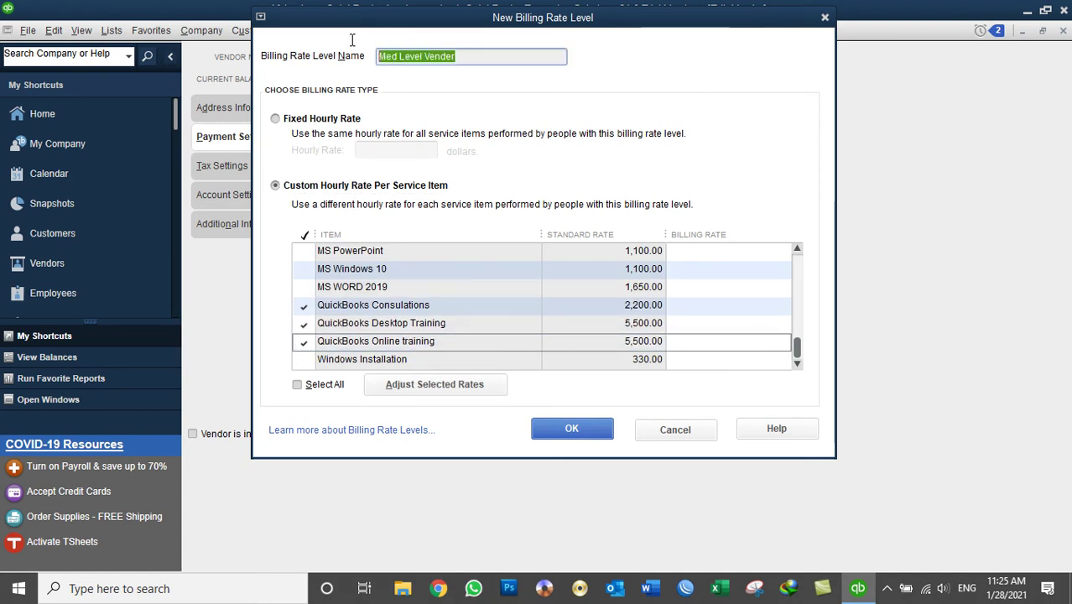
drag(461, 57, 365, 81)
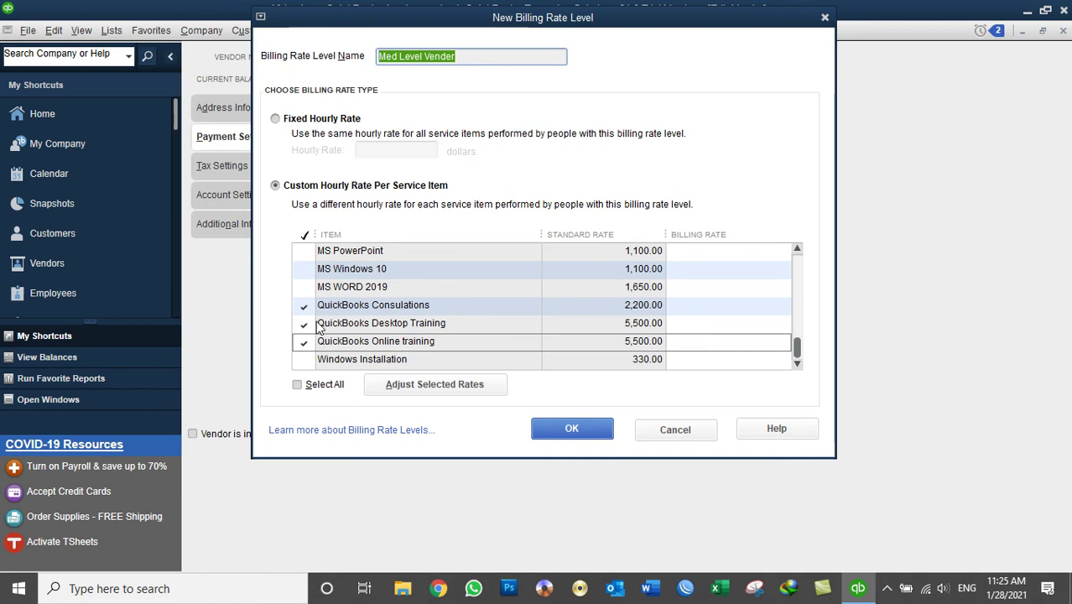
- Set the marked items' billing rates 5% higher than the standard rate and save the rate level together with the vendor
click(397, 386)
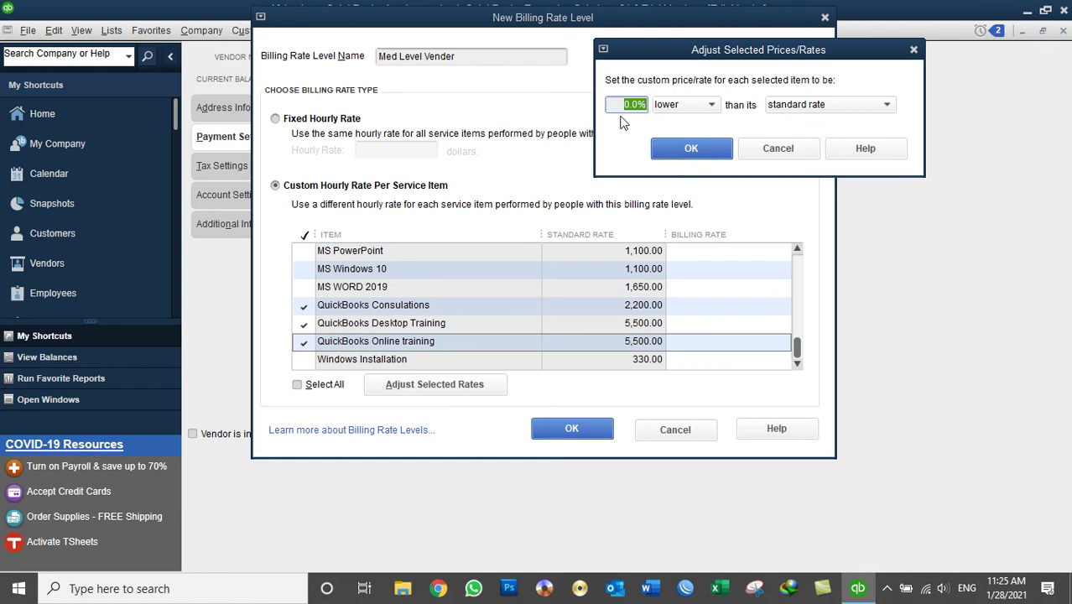
text(5)
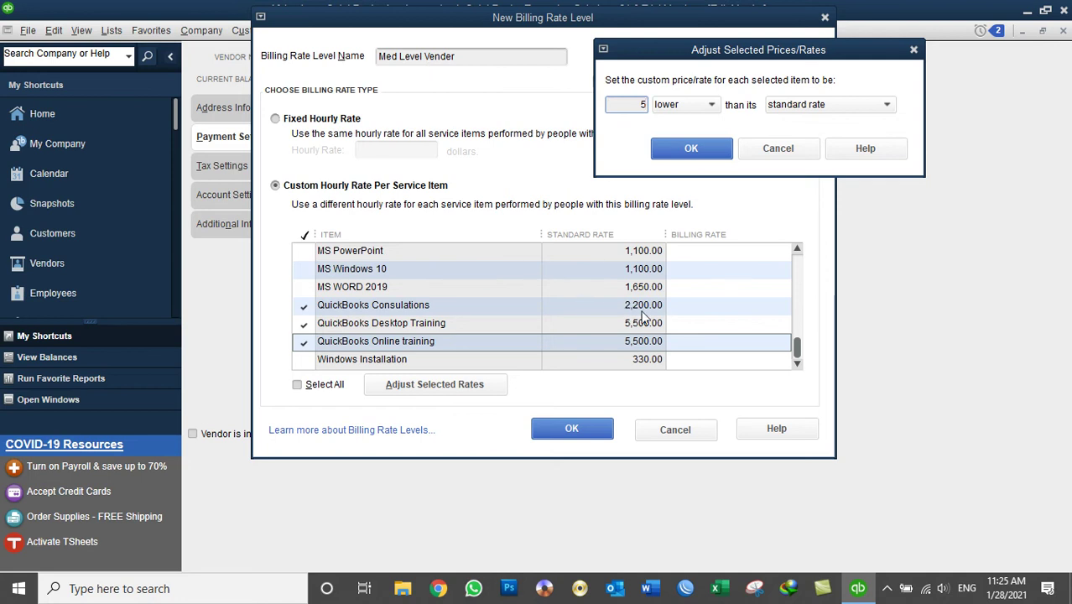
click(672, 109)
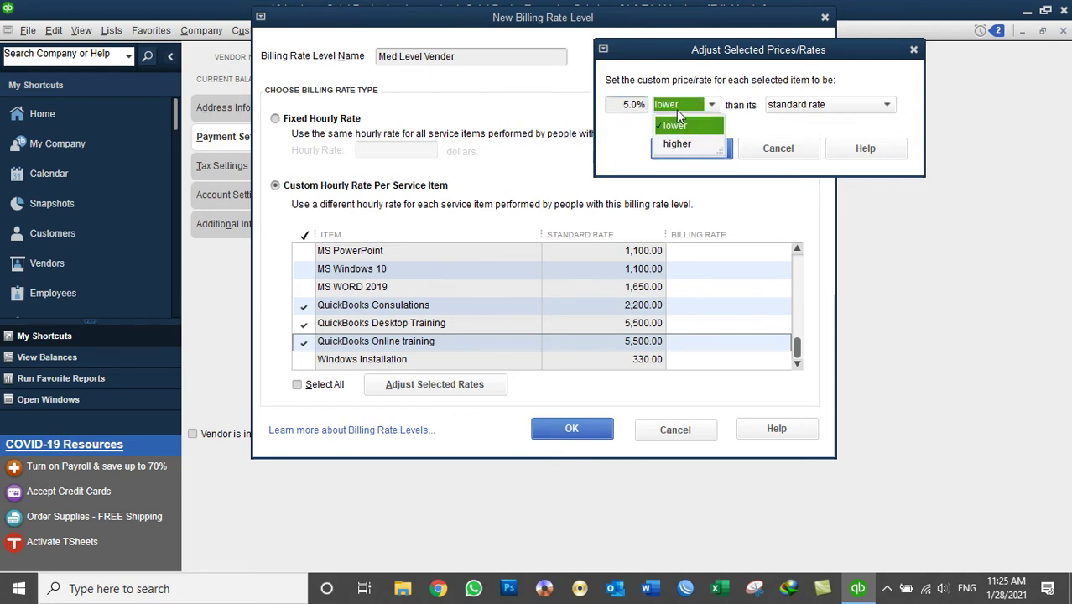
click(676, 144)
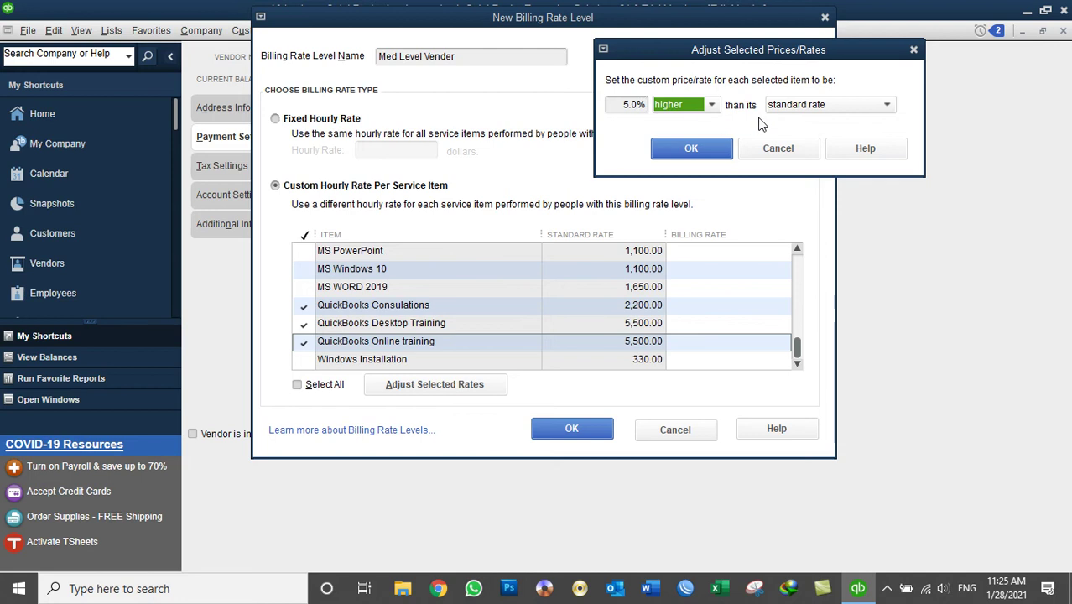
click(656, 150)
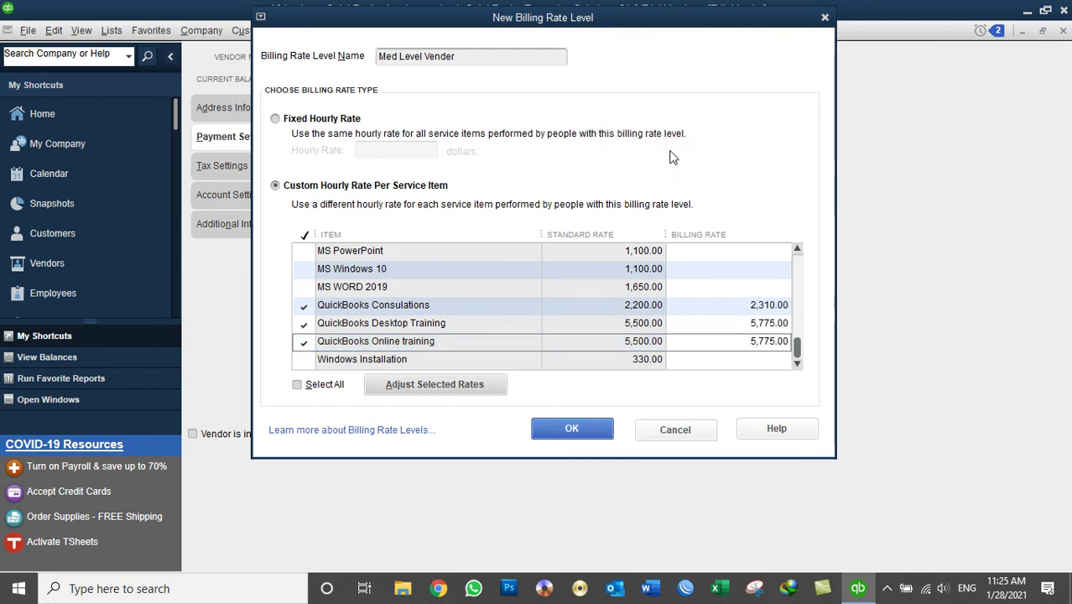
click(575, 422)
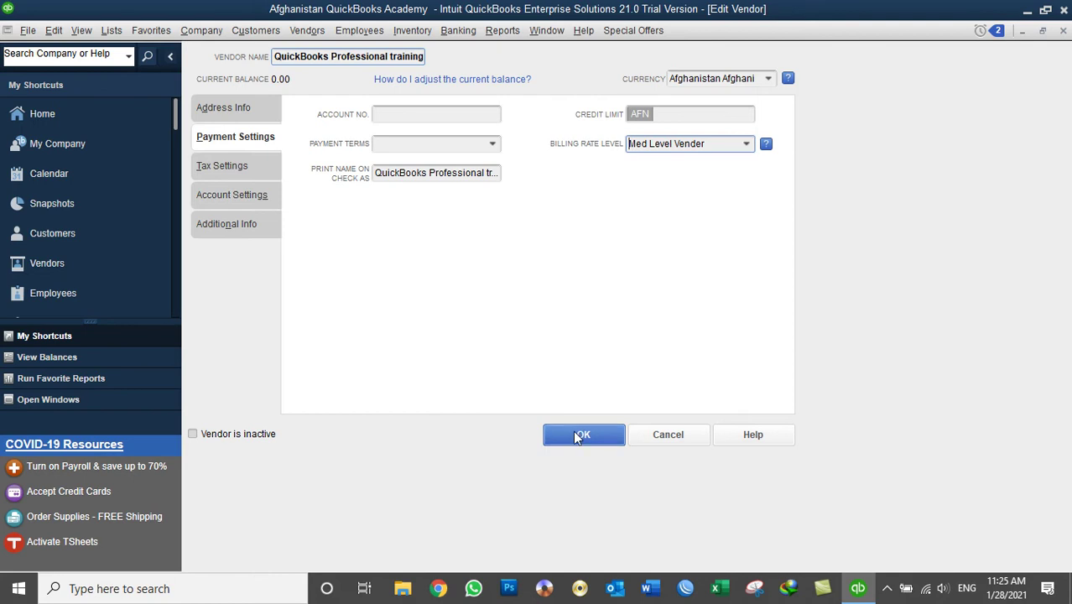
click(577, 435)
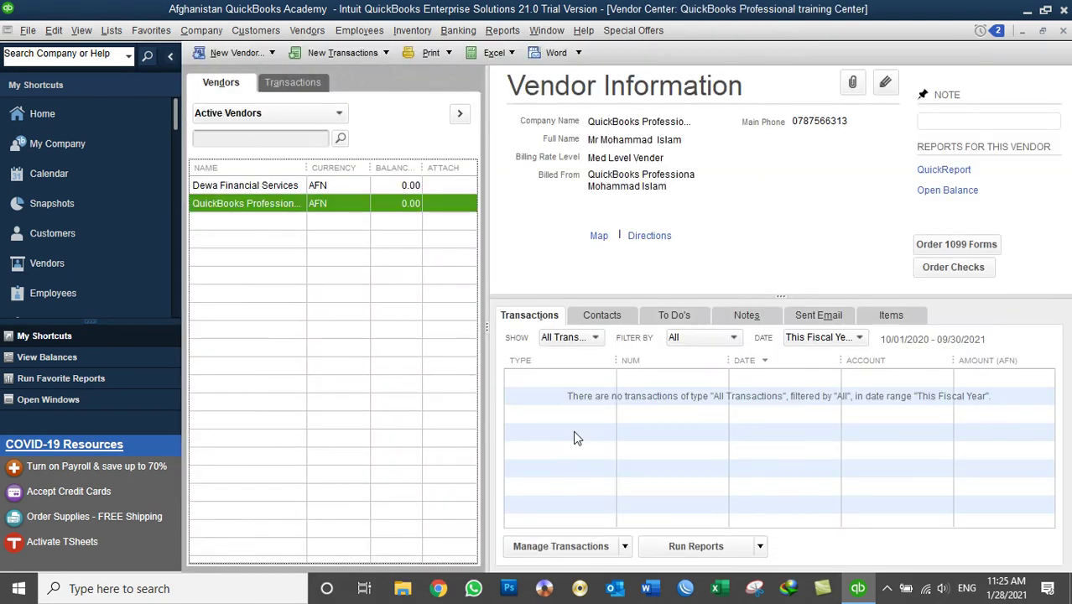
- Edit the first employee in the employee list and start a new billing rate level from the additional information
click(60, 293)
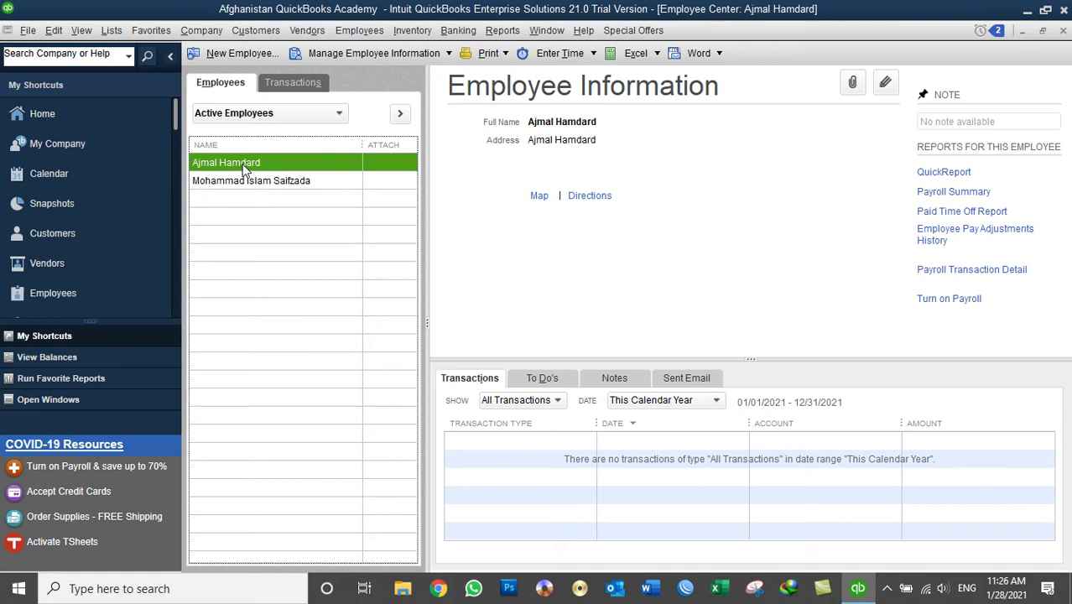
right_click(244, 167)
click(261, 229)
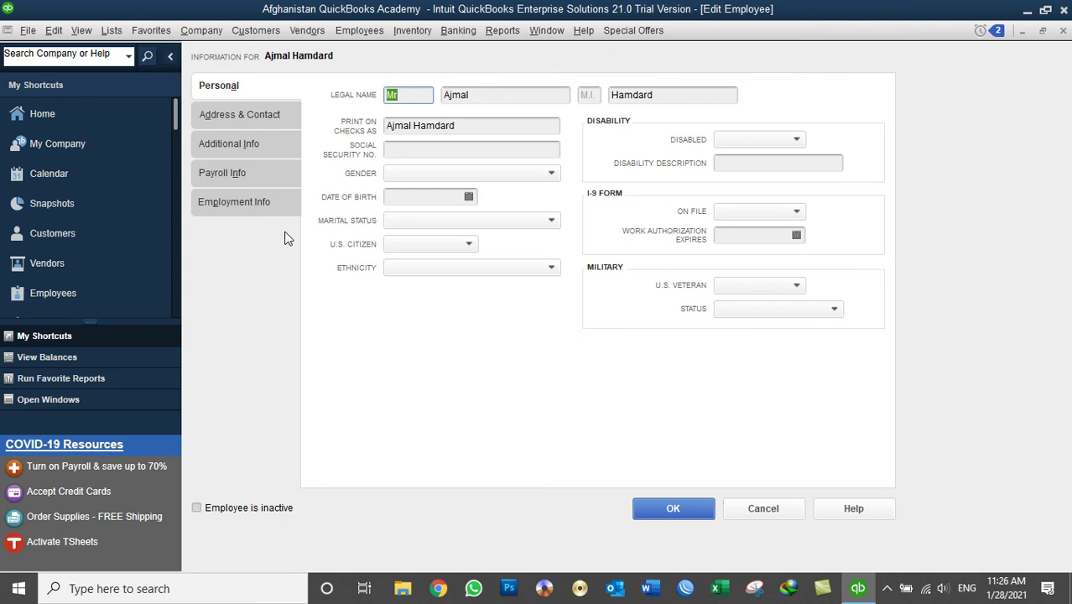
click(239, 121)
click(238, 147)
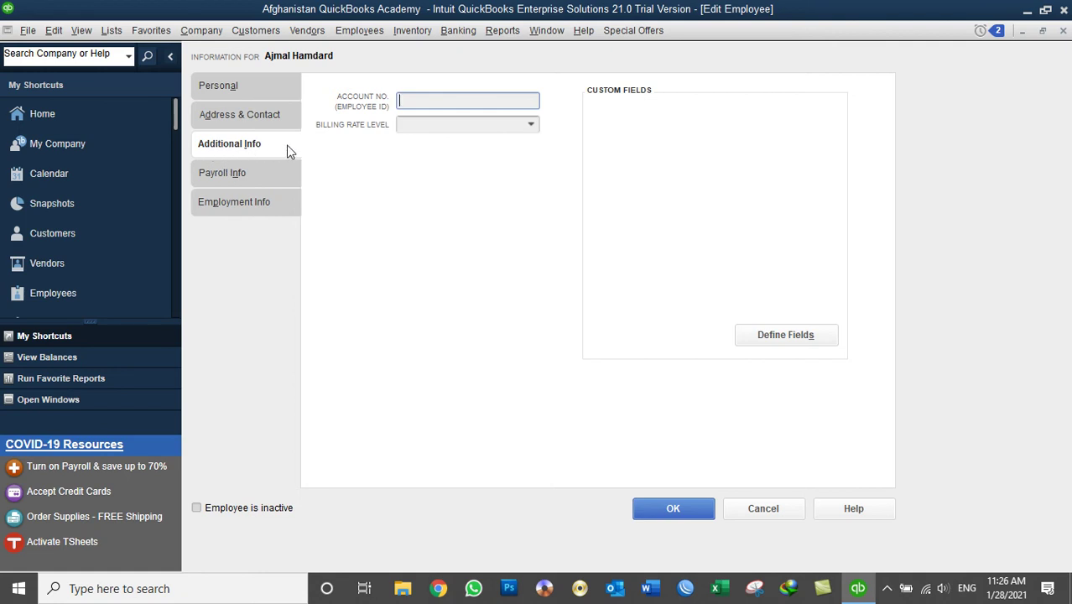
click(532, 125)
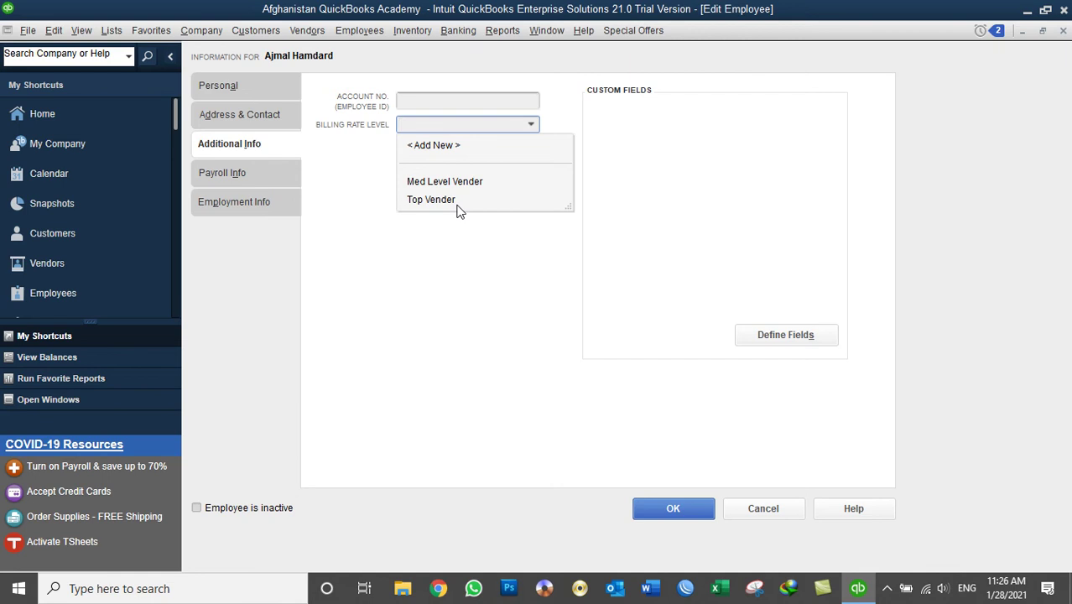
click(432, 148)
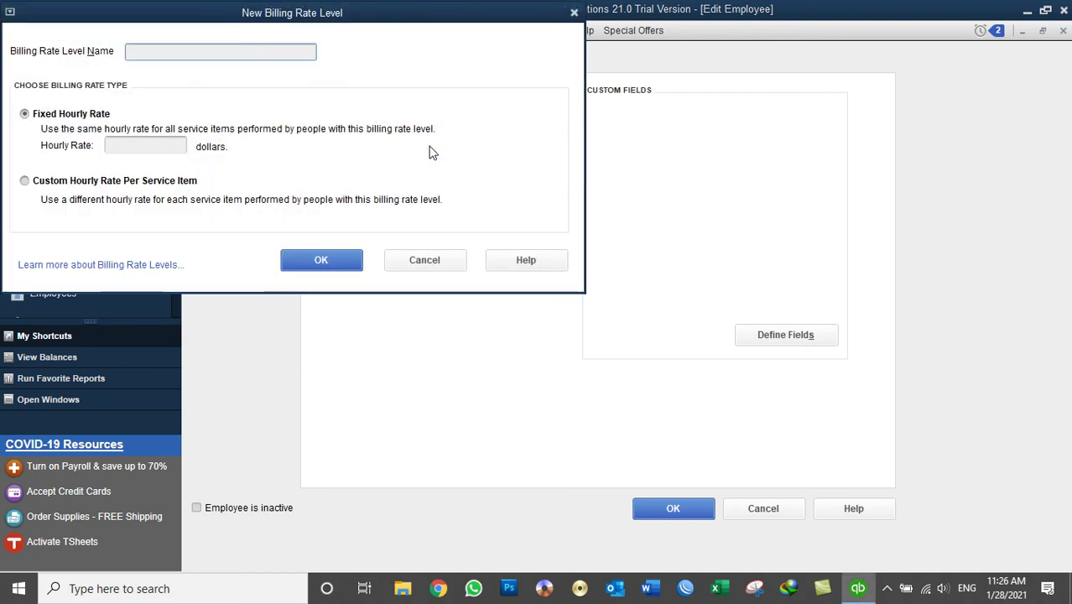
- Name the new billing rate level "Top trainer 20% Extra" and set its type to Custom Hourly Rate Per Service Item
drag(362, 25, 734, 117)
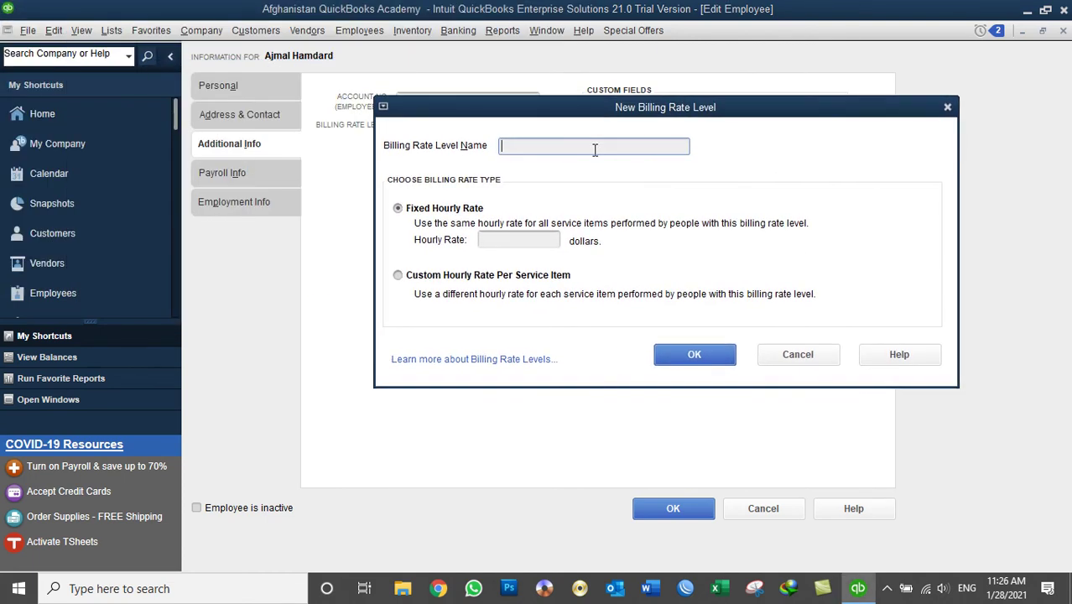
text(Top trainer 20% Extra)
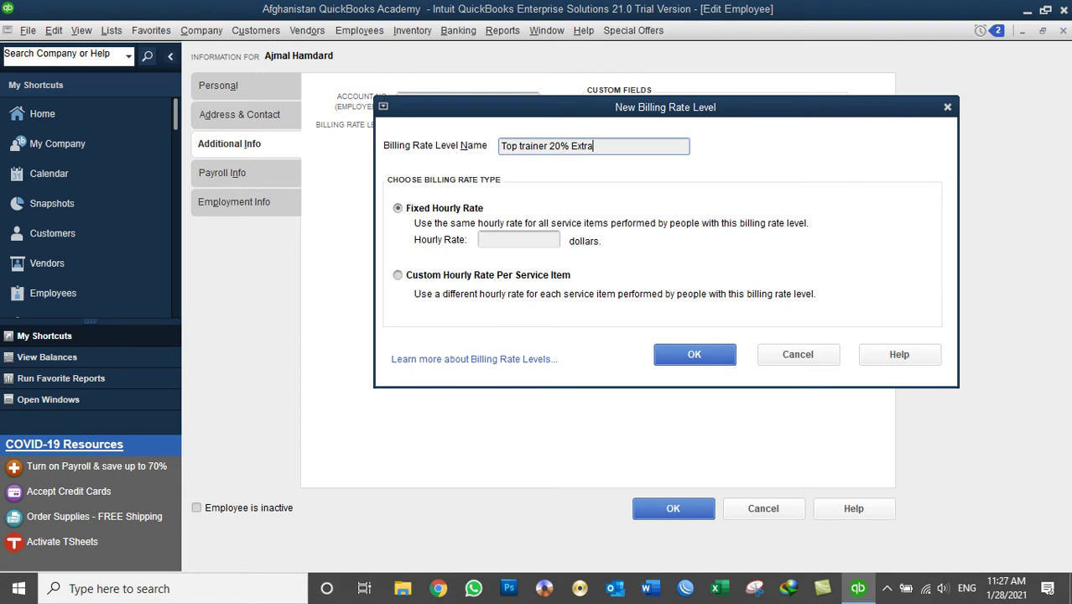
drag(573, 117, 592, 95)
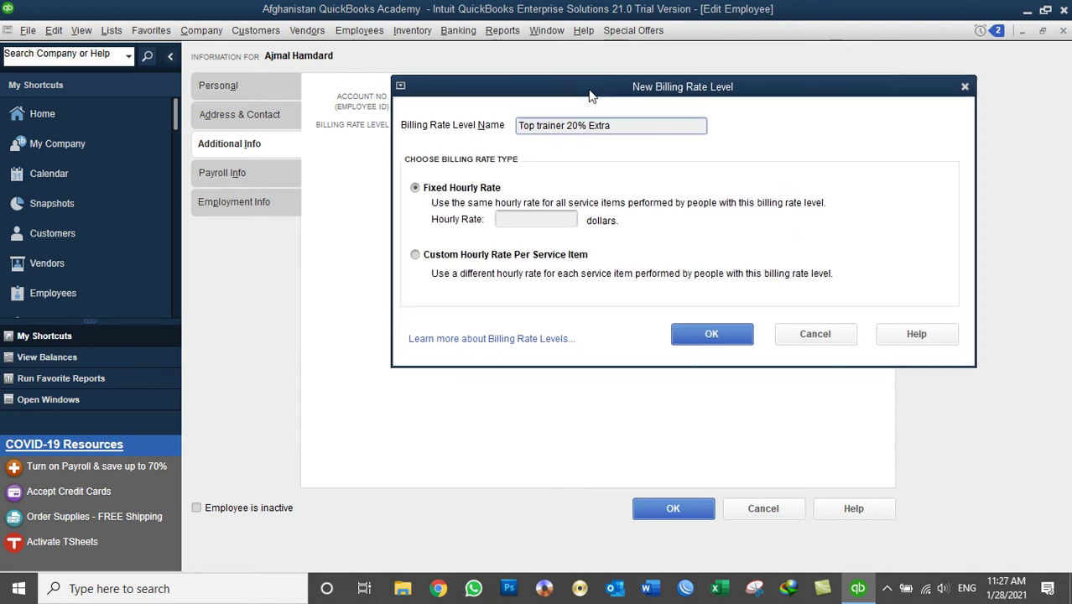
click(443, 259)
- Mark QuickBooks Consulations, QuickBooks Desktop Training and QuickBooks Online training as the service items for the Top trainer 20% Extra rate level
scroll(536, 336, down, 2)
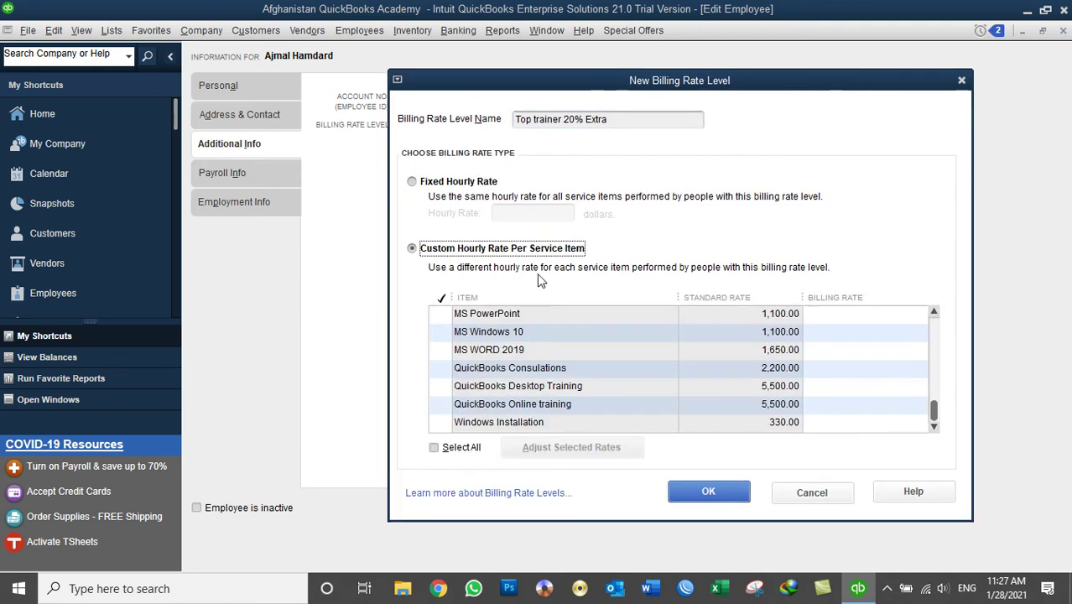
click(438, 368)
click(440, 386)
click(440, 404)
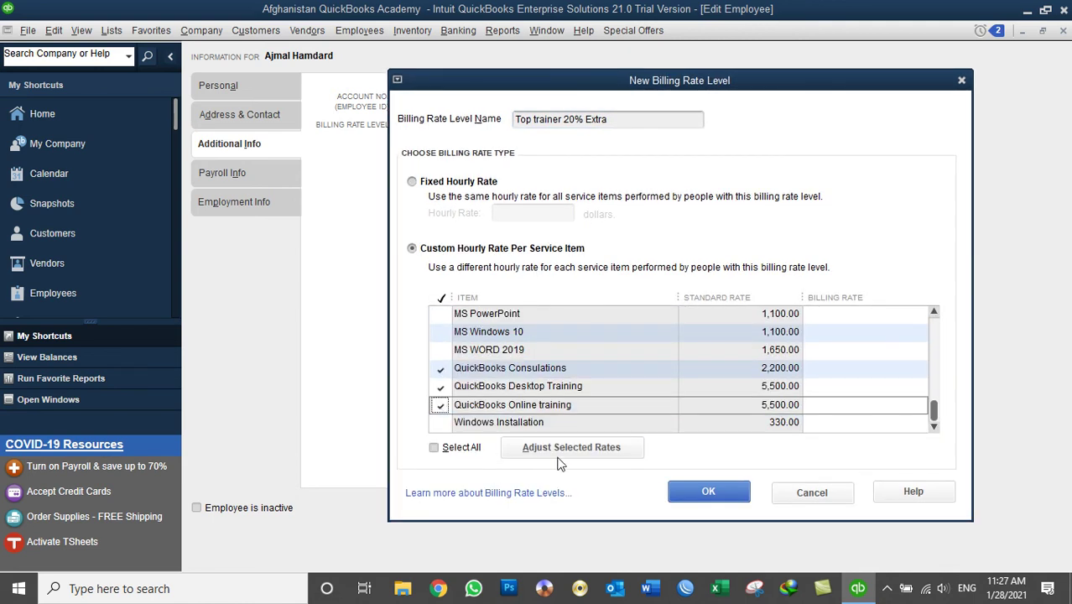
- Set the marked items' billing rates 20% higher than the standard rate and save the rate level together with the employee
click(572, 449)
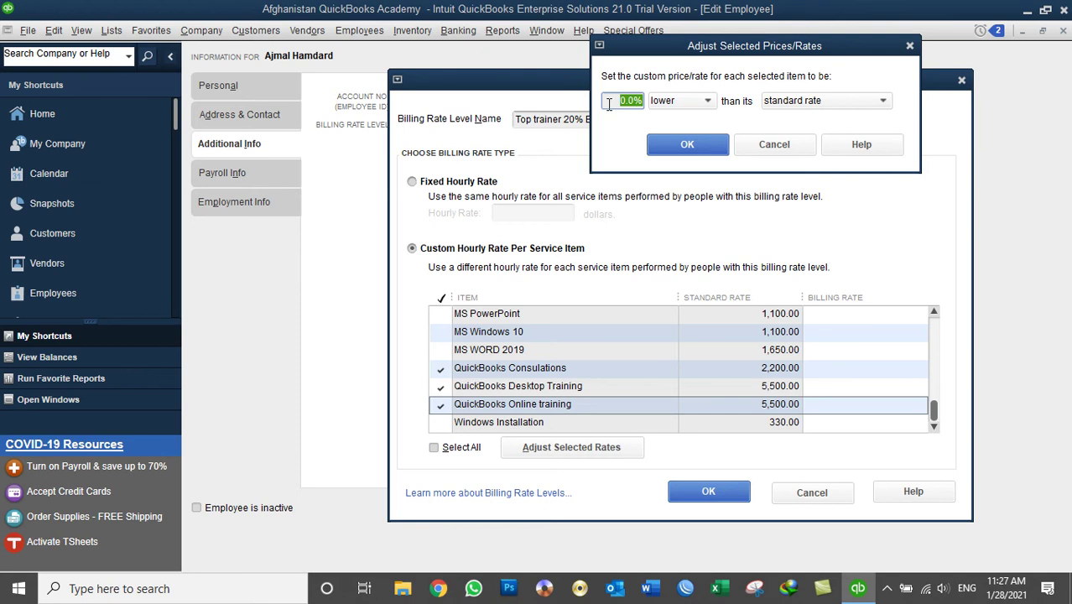
text(20)
click(680, 102)
click(676, 141)
click(686, 146)
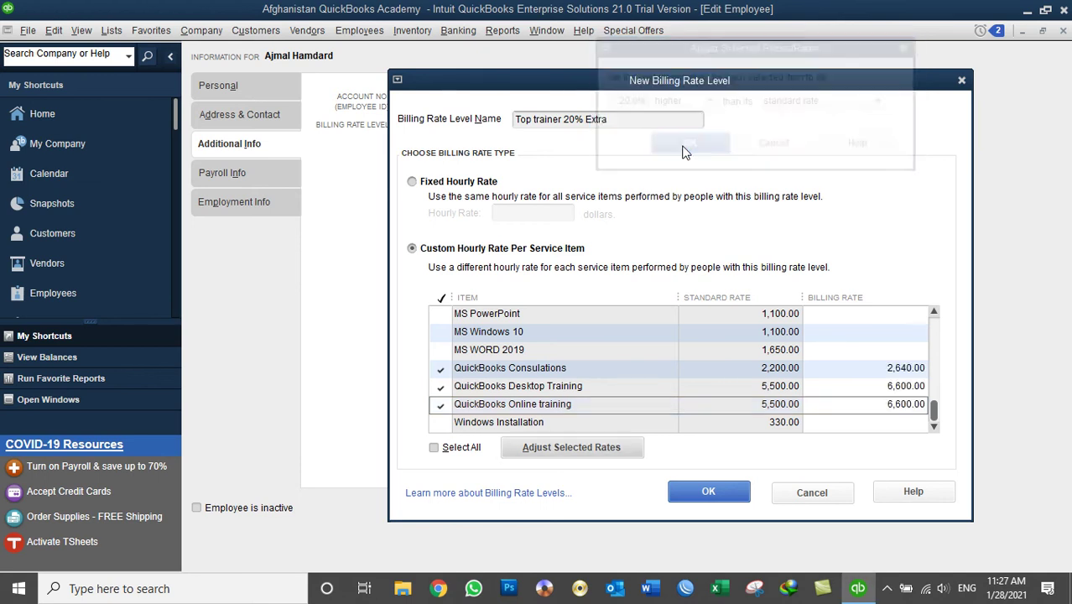
click(708, 491)
click(673, 509)
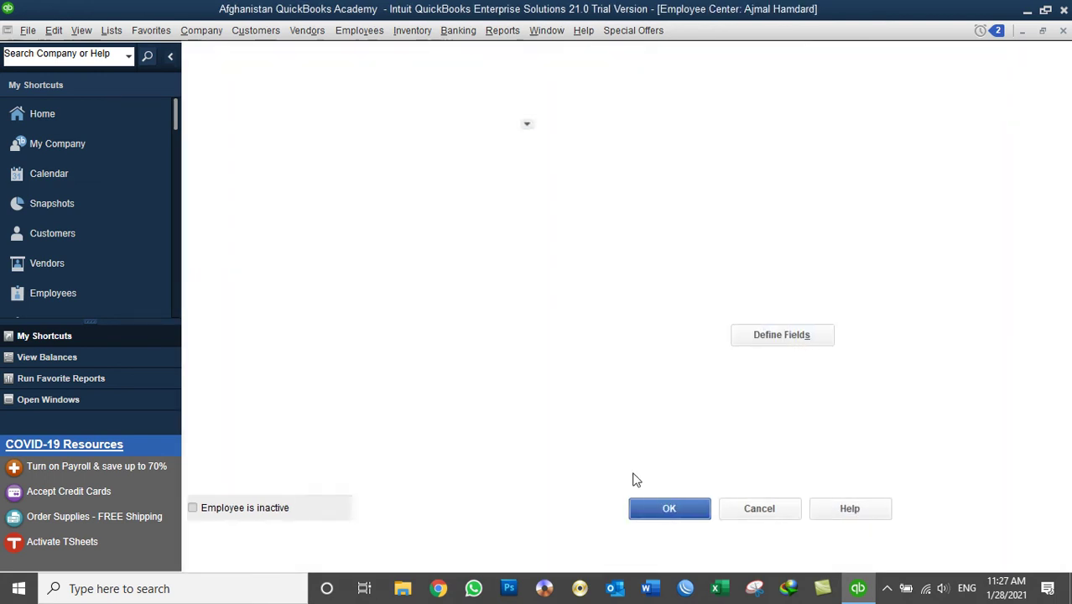
- Edit the second employee in the list and start a new billing rate level from the additional information
right_click(237, 186)
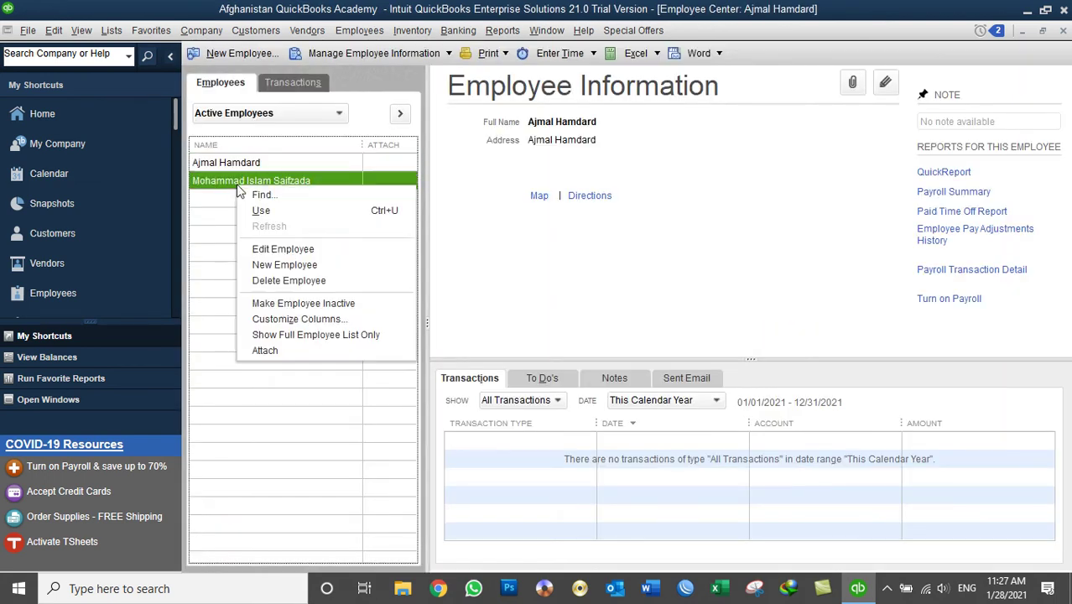
click(278, 254)
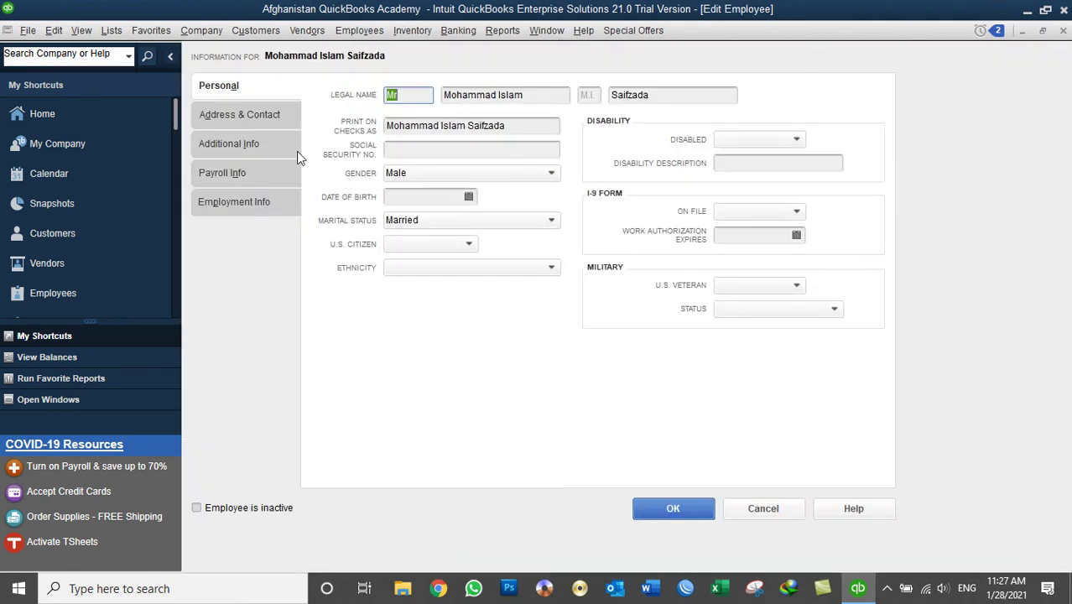
click(238, 145)
click(531, 125)
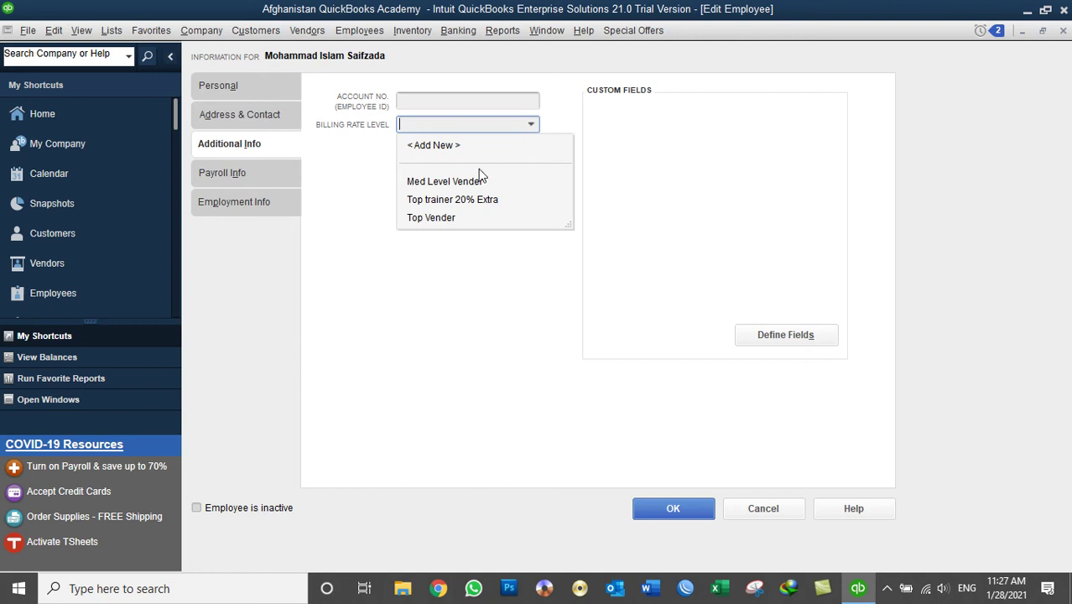
click(419, 148)
- Name the new billing rate level "Lower Level trainer 10% Lower" and set its type to Custom Hourly Rate Per Service Item
text(Lower Level )
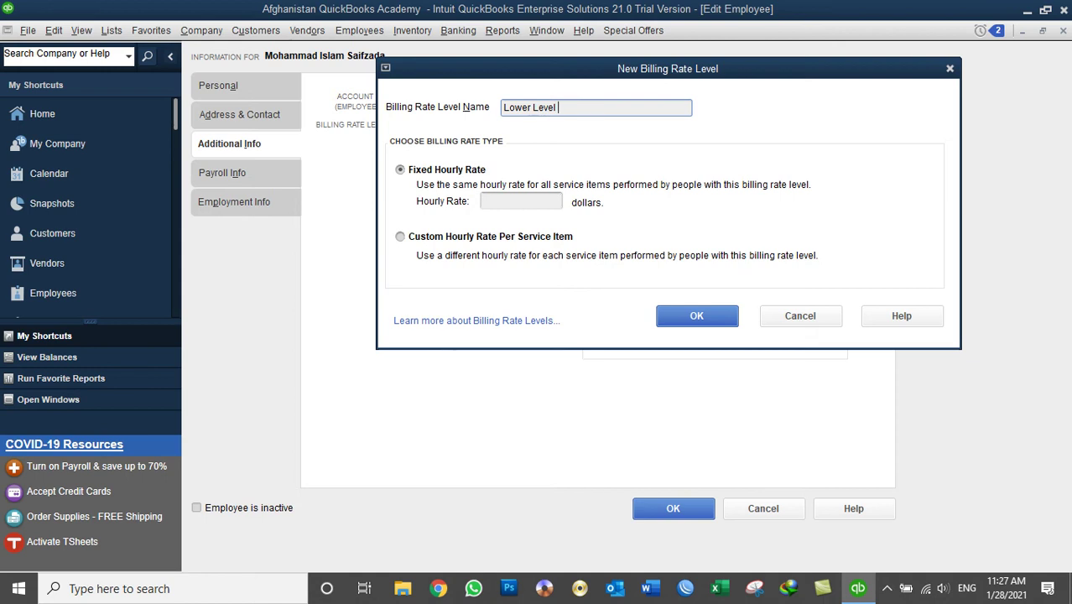
text(Earner)
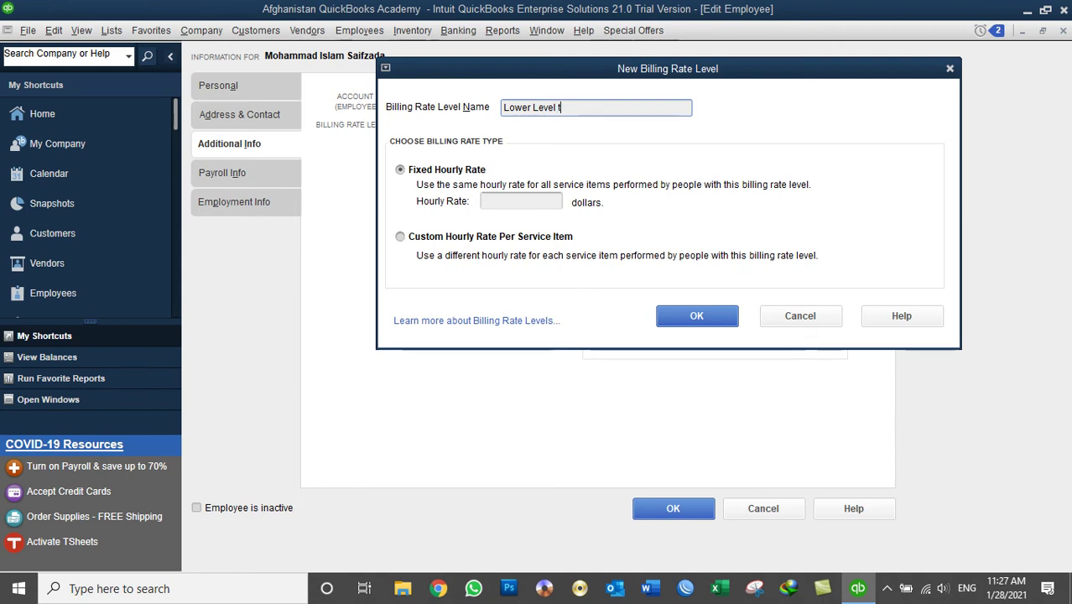
key(ctrl+a)
key(BackSpace)
text(Lower Level trainer)
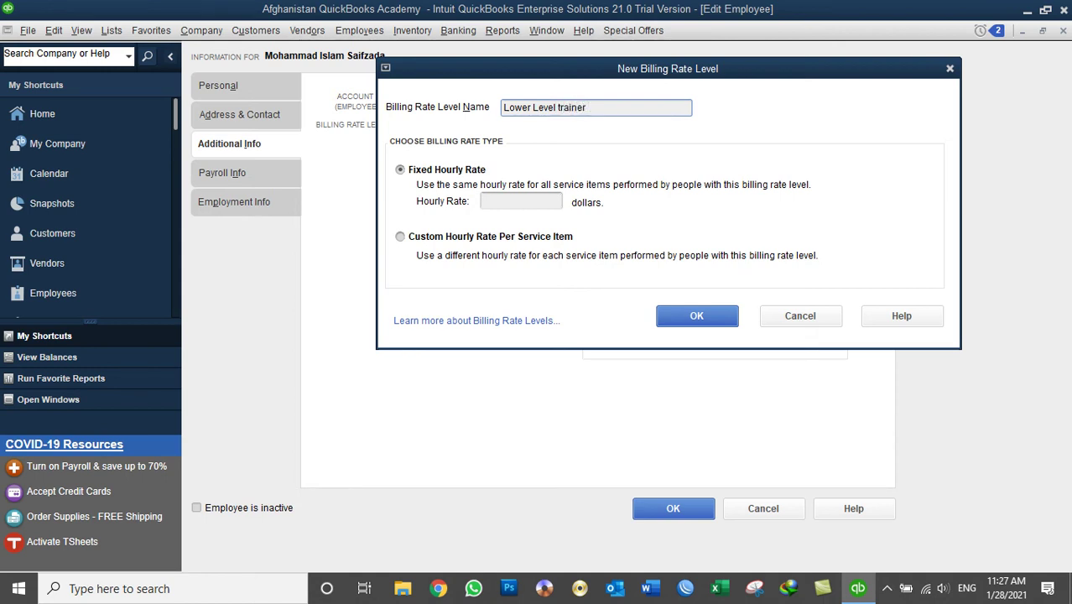
text( 10% Loweer)
key(BackSpace)
text(r)
mouse_move(510, 72)
mouse_down()
mouse_move(500, 49)
mouse_move(497, 63)
mouse_up()
click(436, 227)
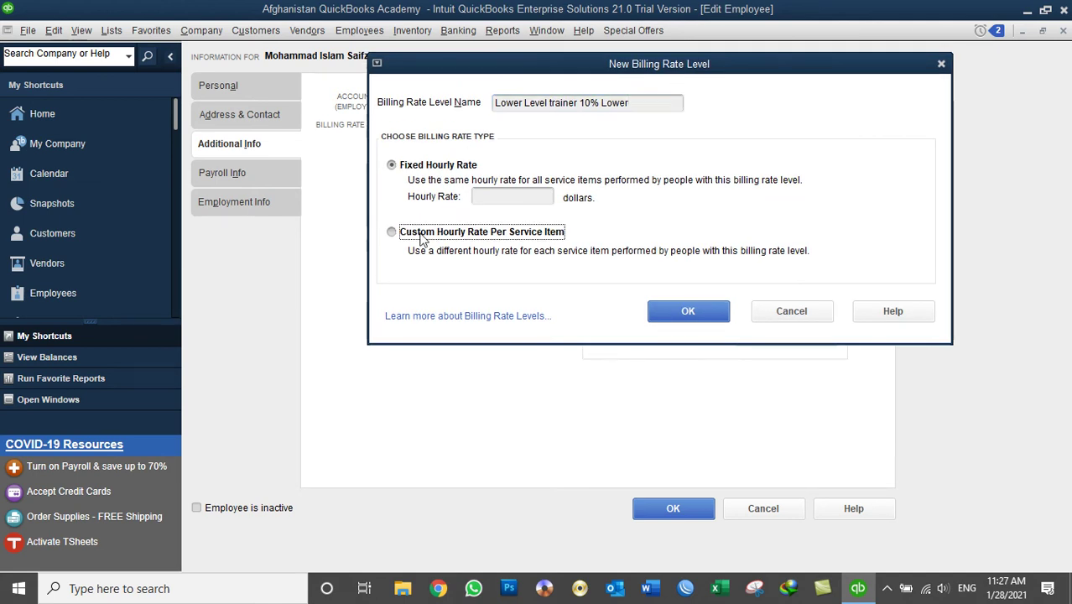
- Mark QuickBooks Consulations, QuickBooks Desktop Training and QuickBooks Online training as the service items for the Lower Level trainer 10% Lower rate level
scroll(638, 336, down, 2)
click(417, 347)
click(416, 366)
click(417, 383)
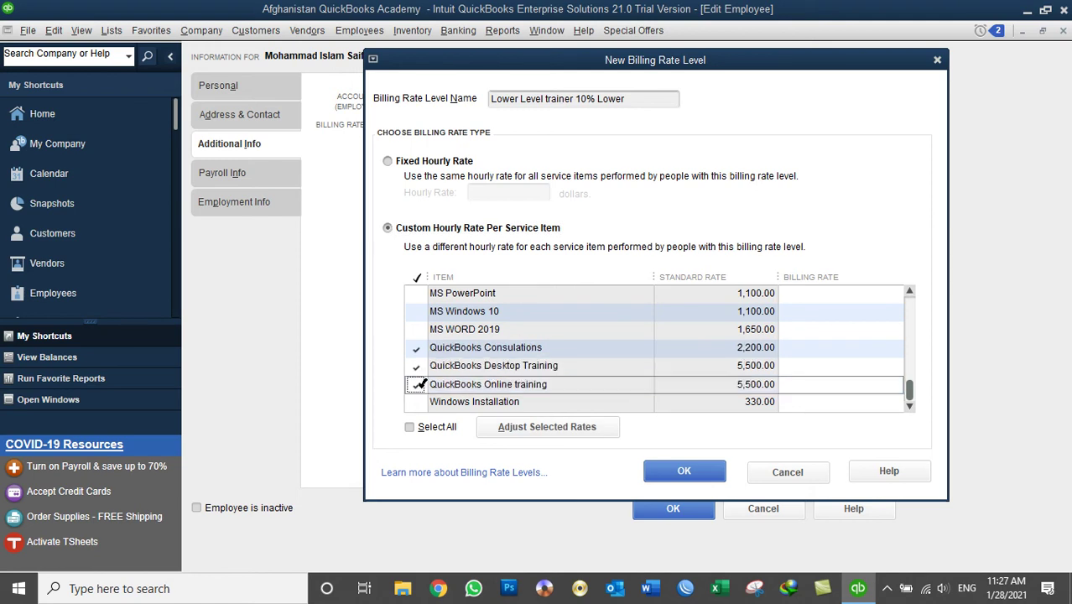
- Set the marked items' billing rates 10% lower than the standard rate and save the rate level together with the employee
click(547, 427)
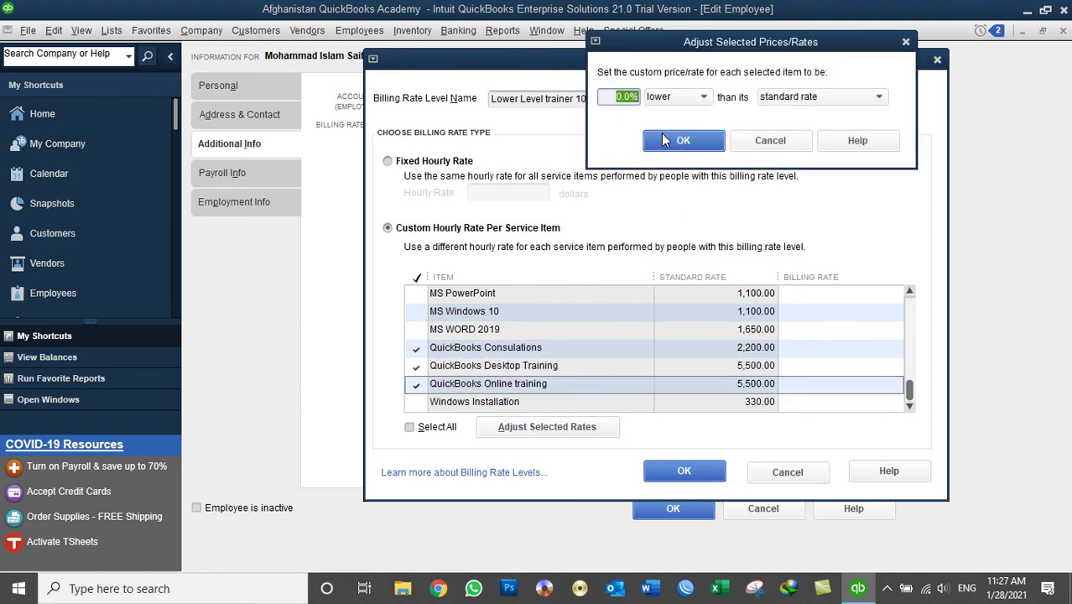
text(10)
click(678, 179)
click(678, 179)
click(707, 223)
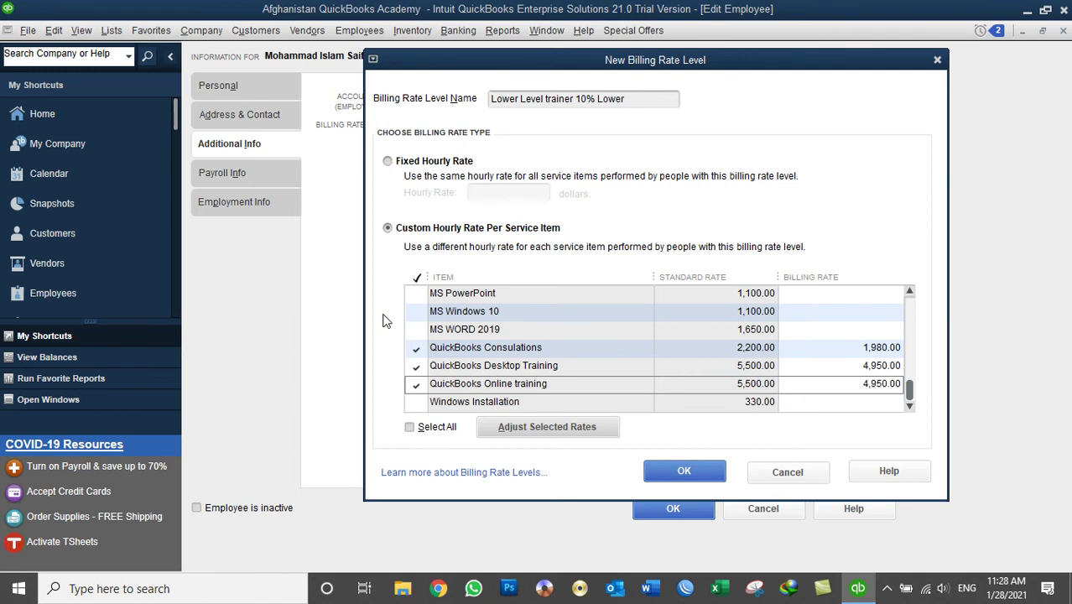
click(702, 472)
click(658, 507)
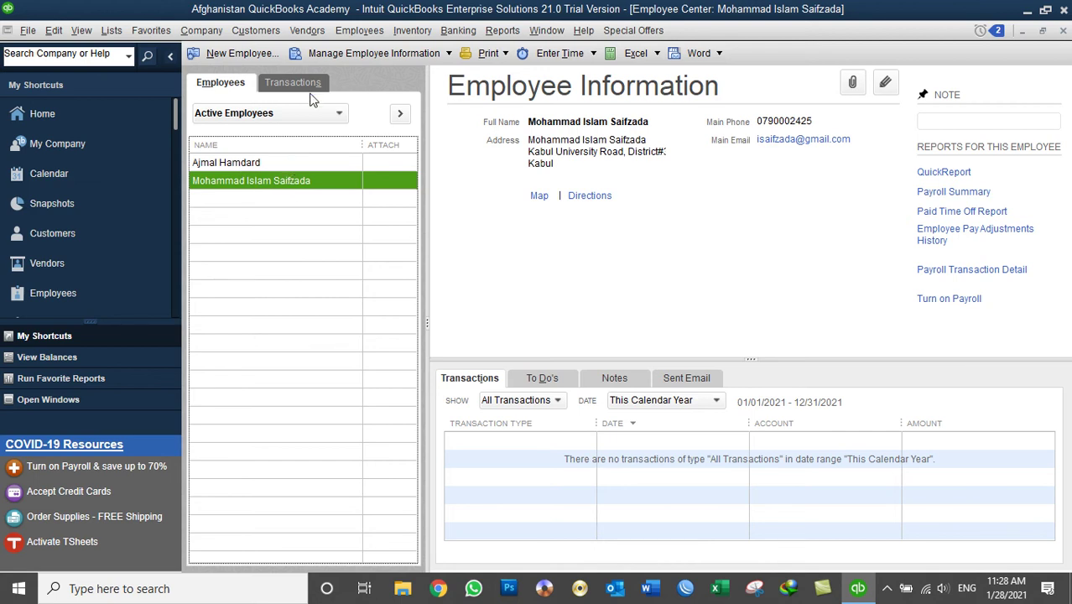
- Open the weekly timesheet and choose the vendor Dewa Financial Services as its name
click(254, 38)
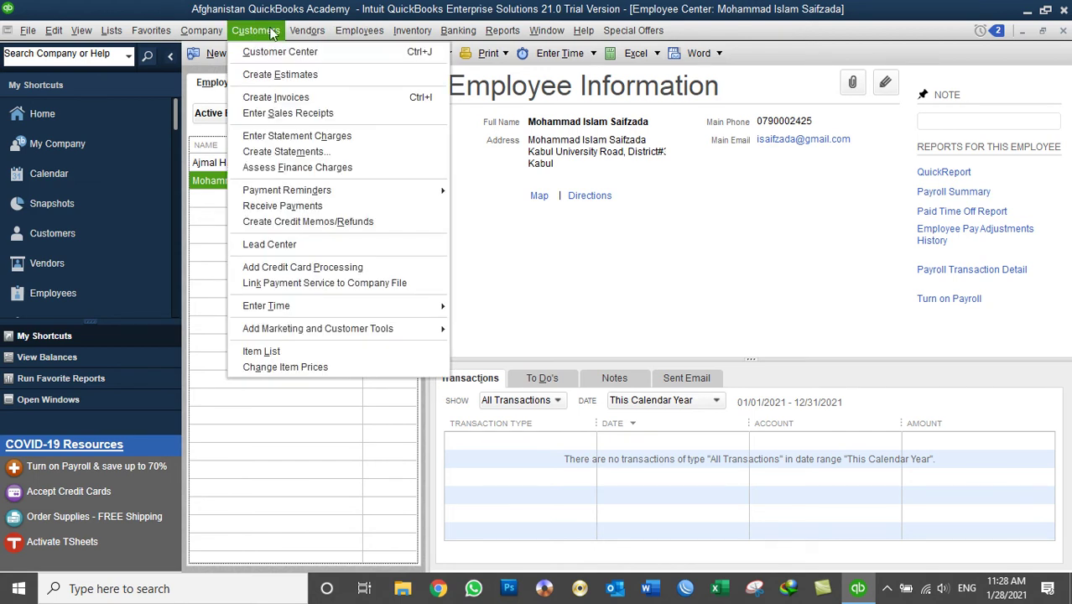
mouse_move(304, 37)
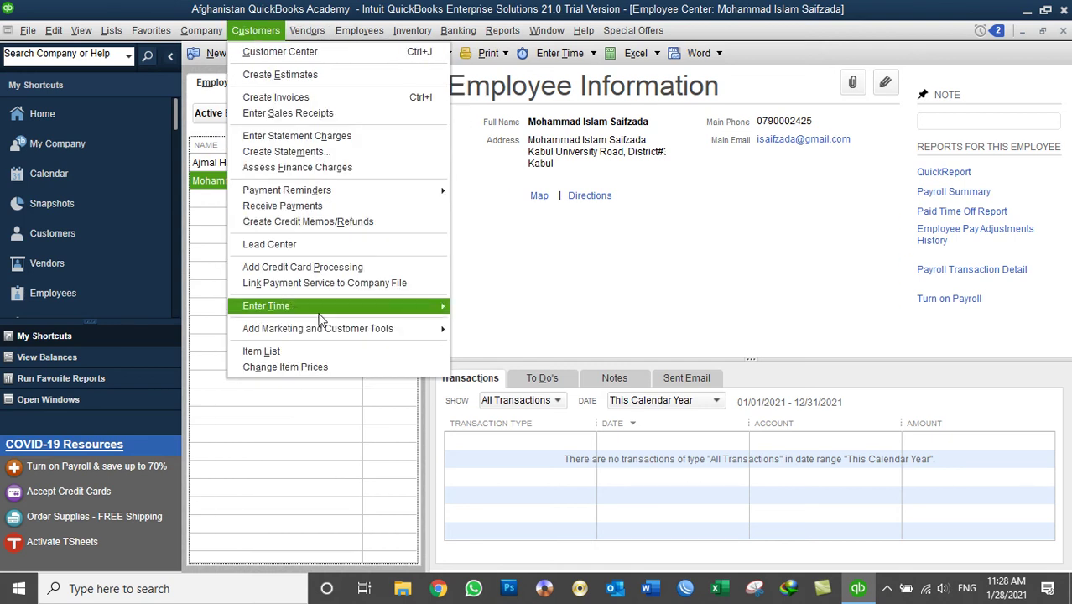
mouse_move(333, 312)
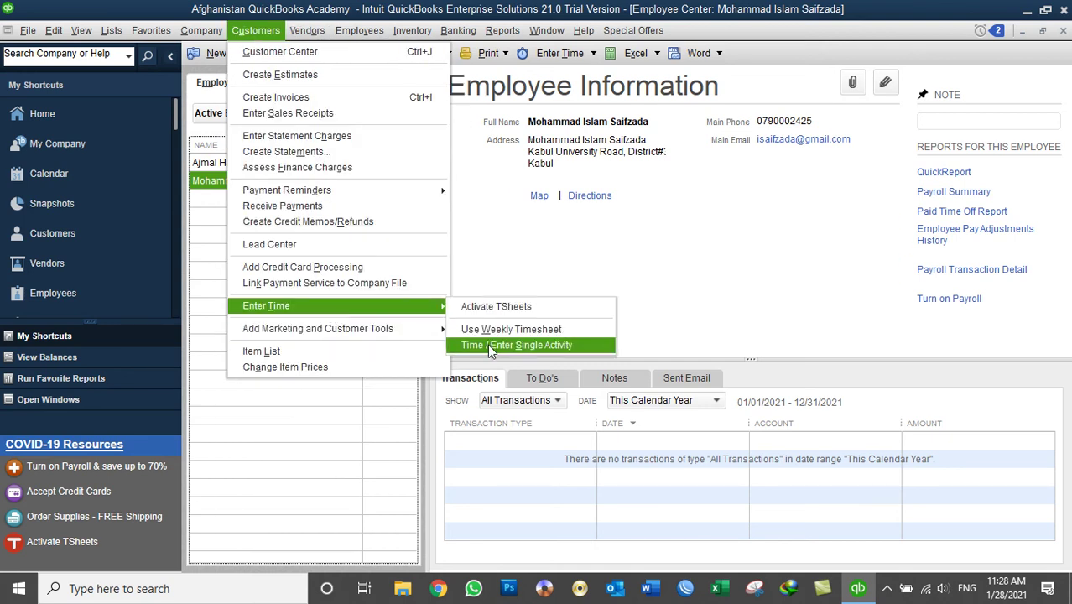
click(547, 335)
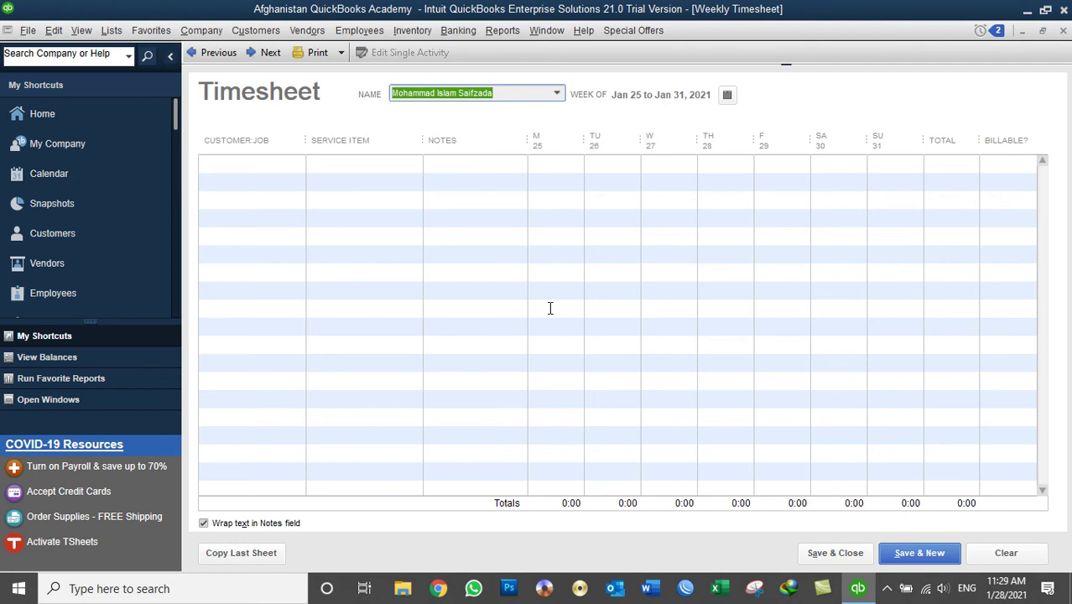
click(556, 94)
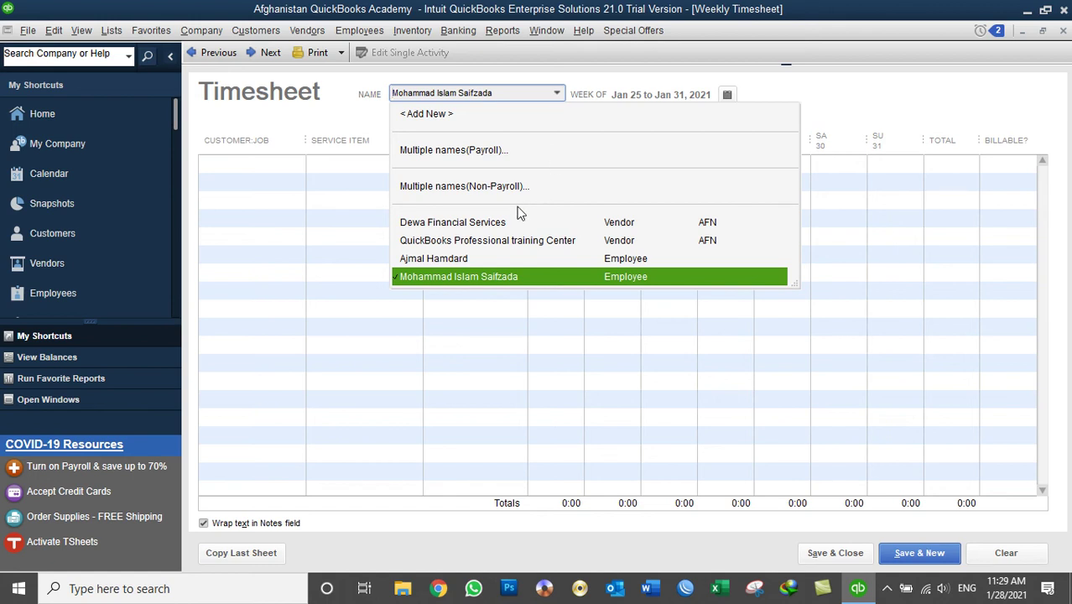
click(435, 223)
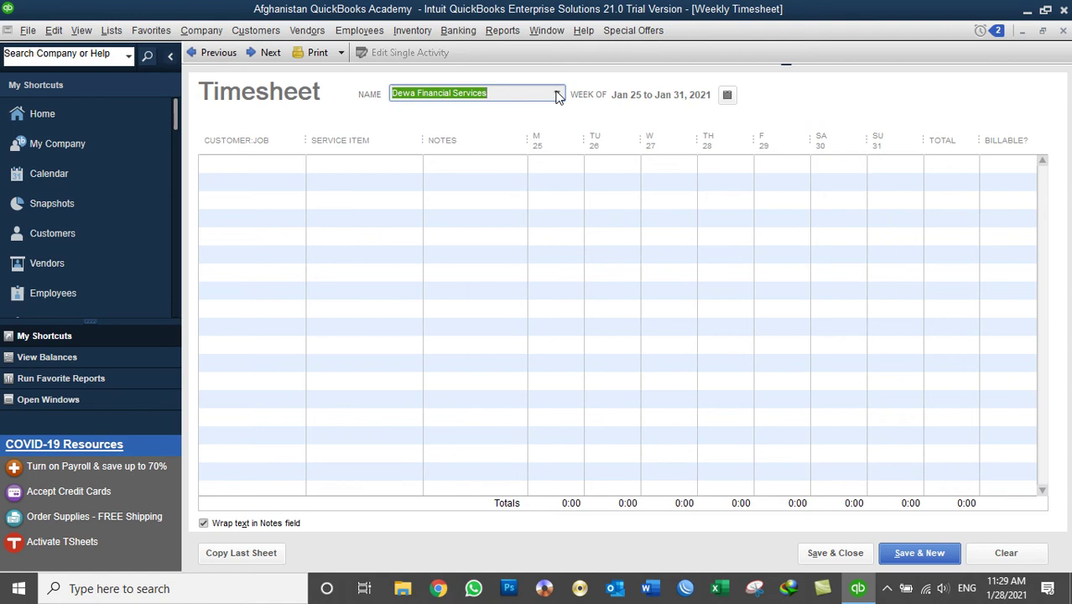
- Fill the first timesheet row with customer Intercontinental Hotel Kabul and service item QuickBooks Desktop Training
click(294, 168)
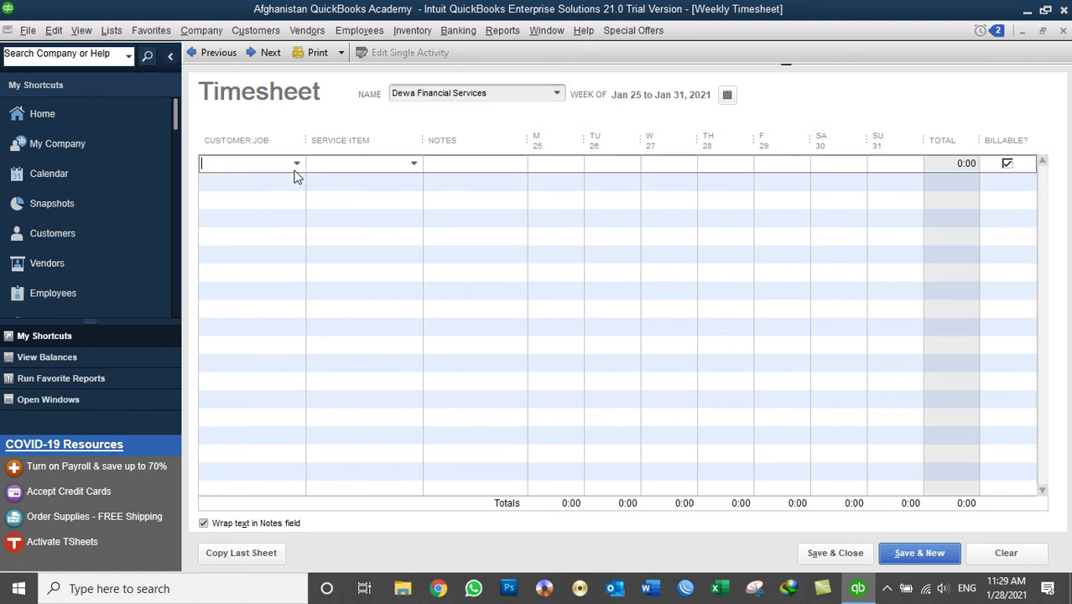
click(295, 171)
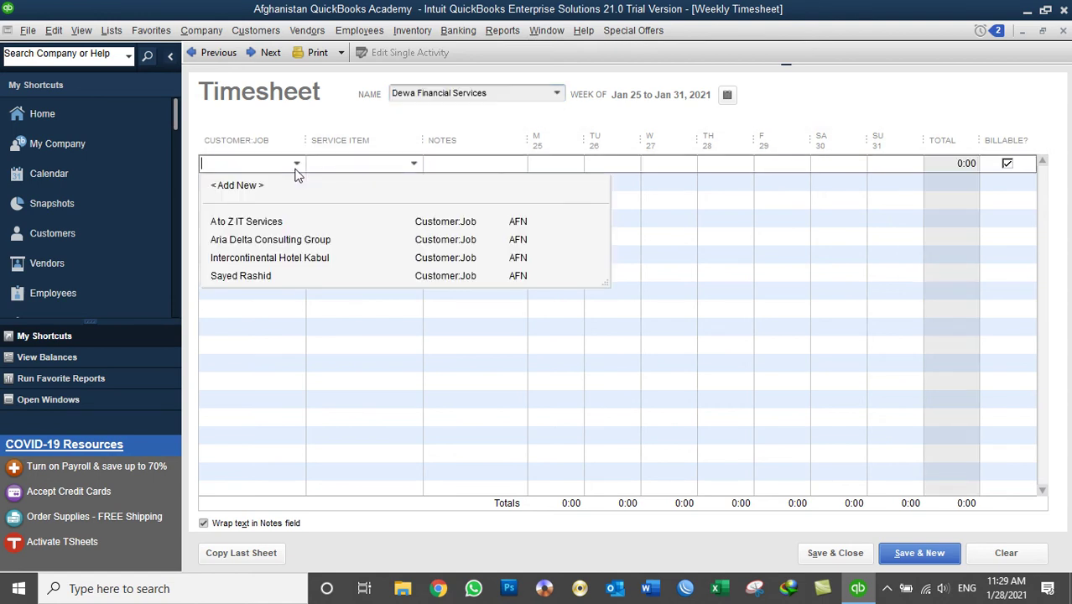
click(270, 258)
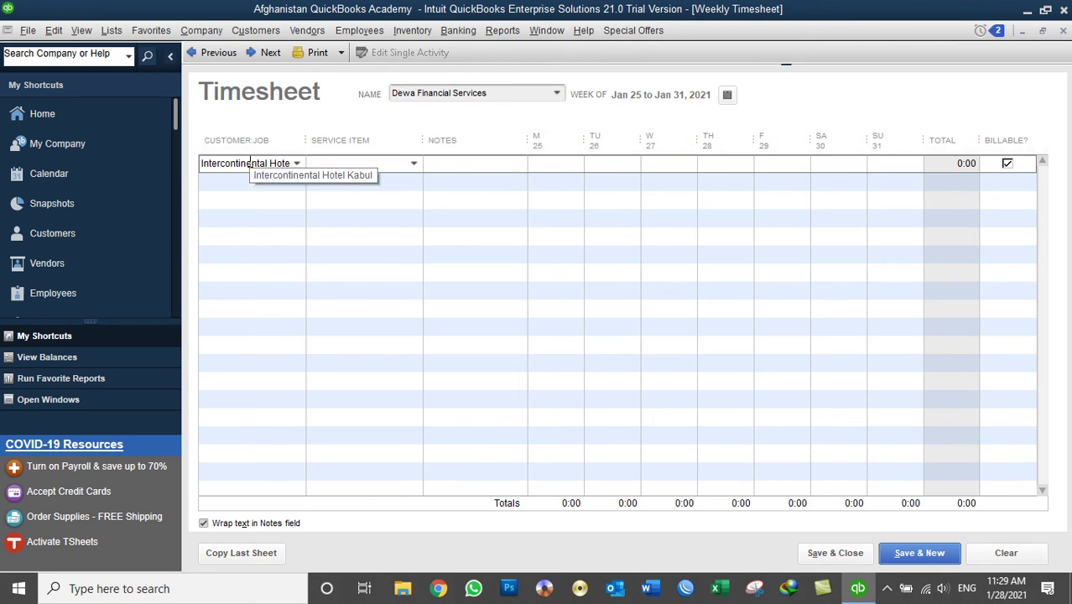
click(412, 164)
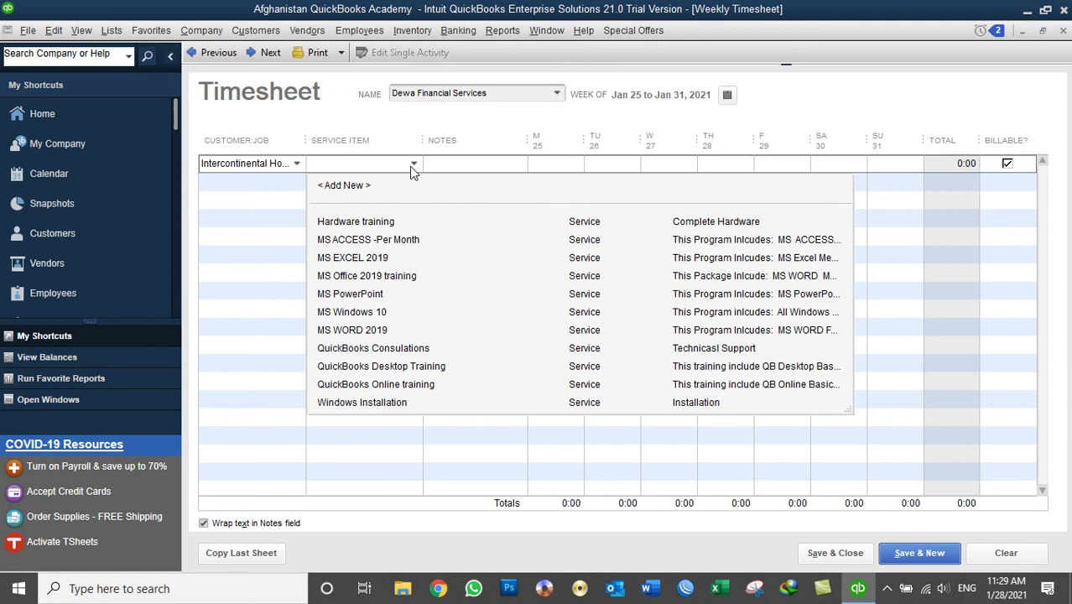
click(400, 369)
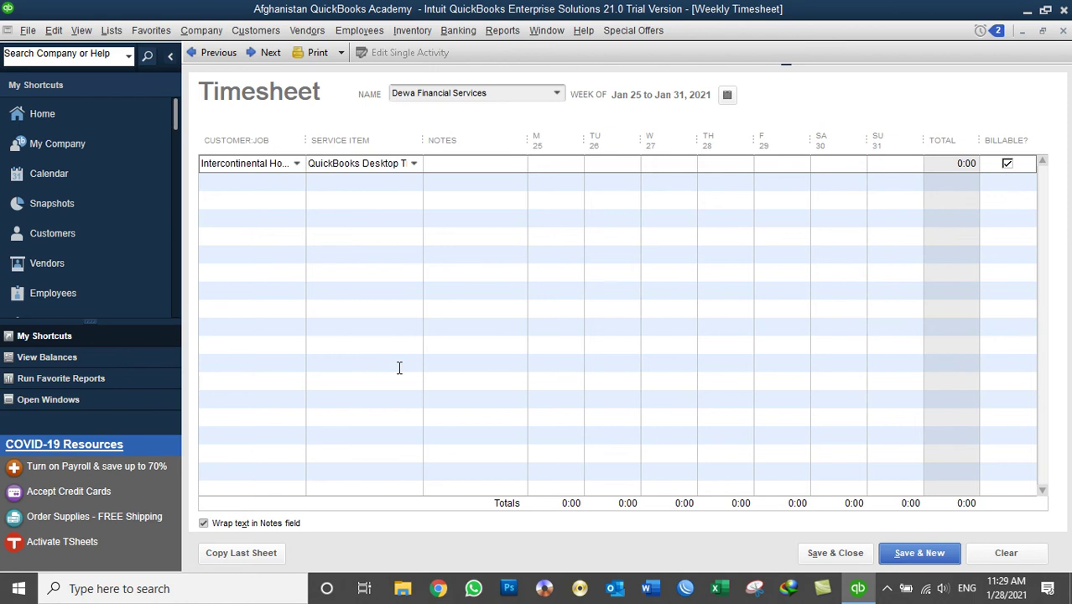
- Look up the price of QuickBooks Desktop Training in the item list and return to the timesheet
click(114, 32)
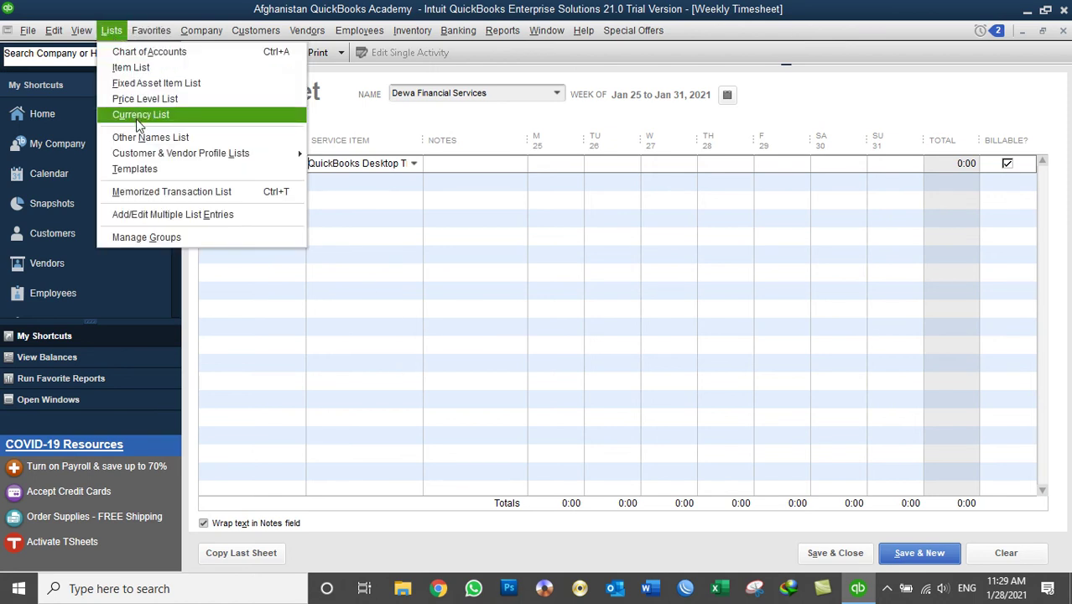
click(132, 68)
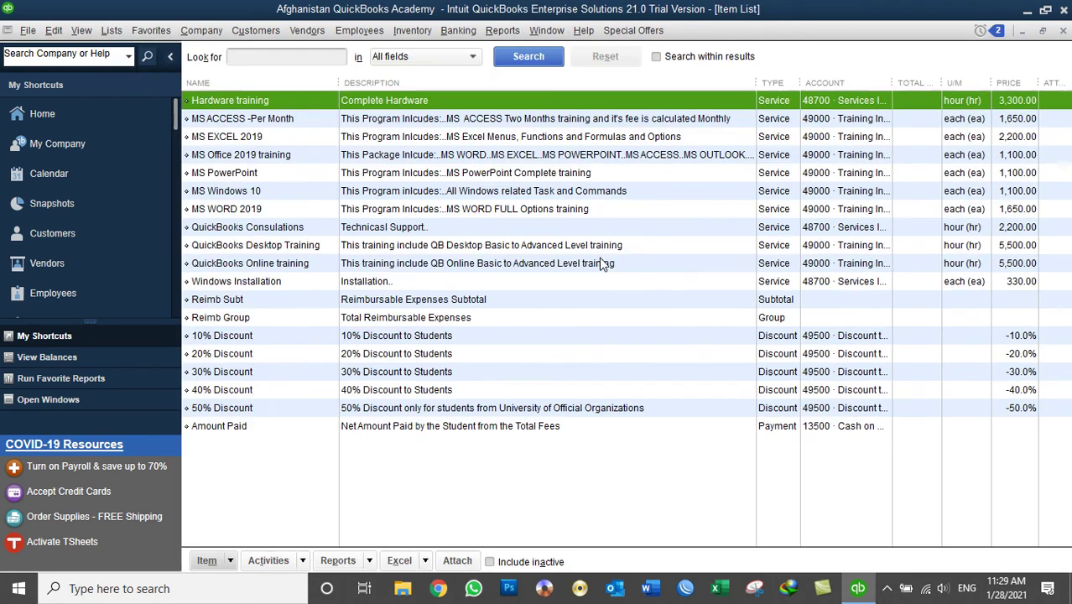
click(1012, 247)
click(1063, 31)
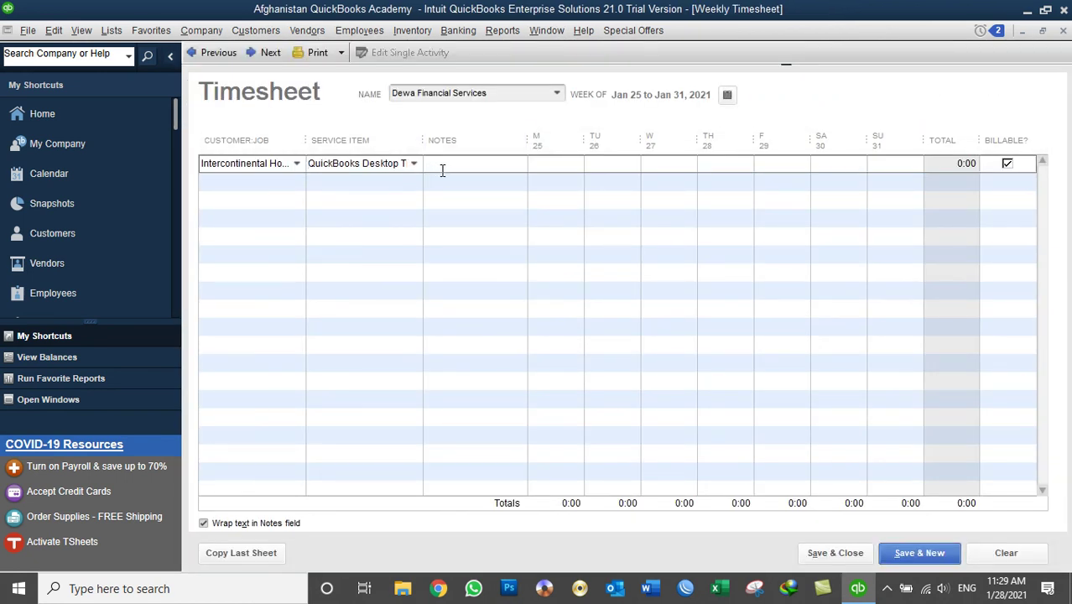
- Enter 1 hour each for Monday, Tuesday and Wednesday in the first timesheet row, and save and close the timesheet
click(546, 171)
text(1)
key(Tab)
text(1)
key(Tab)
text(1)
key(Tab)
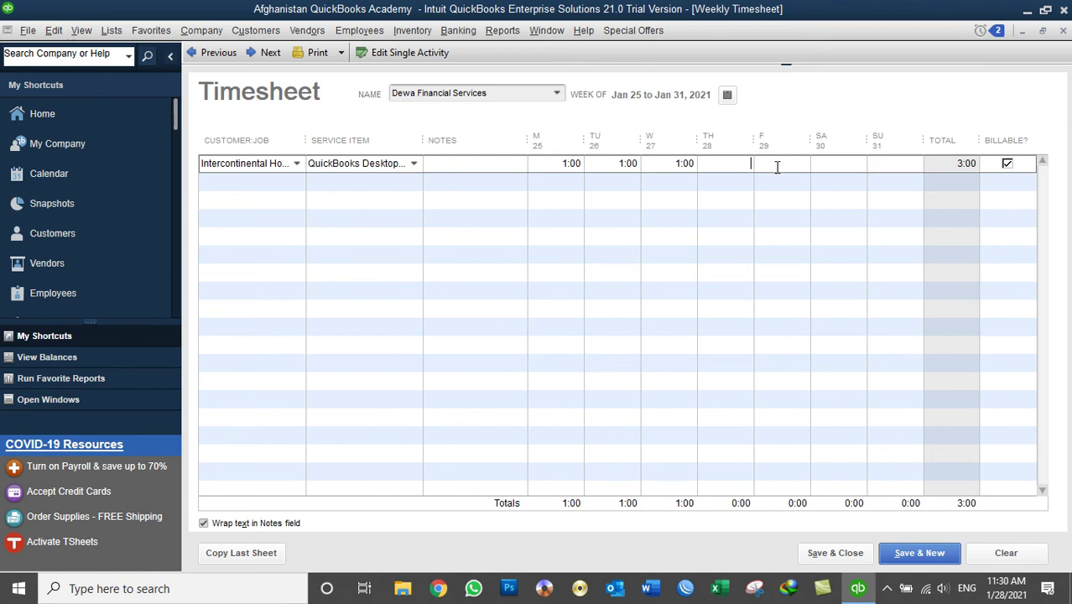
click(727, 94)
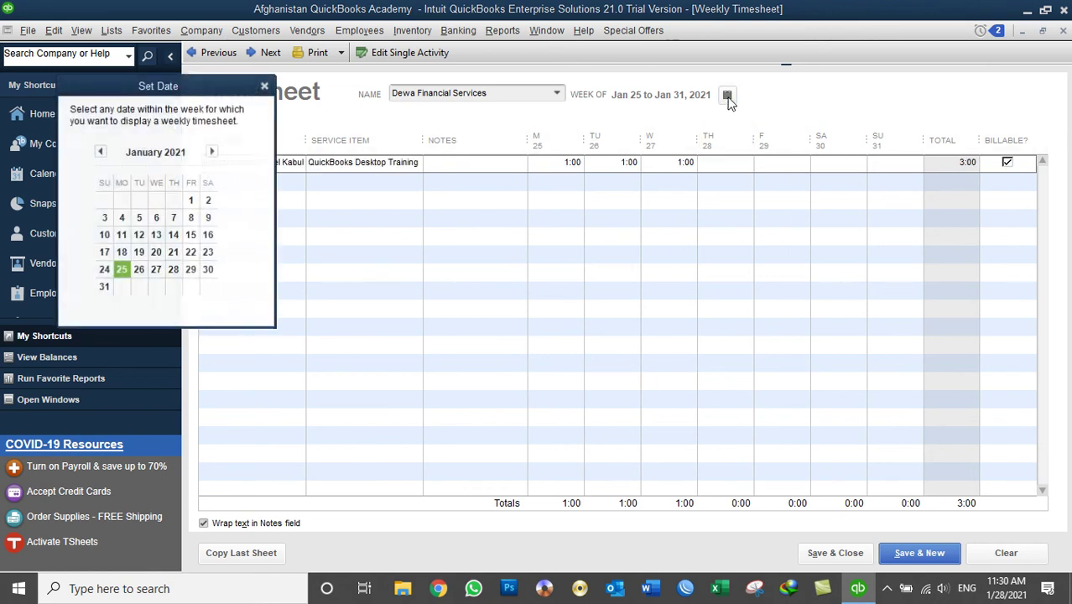
click(265, 87)
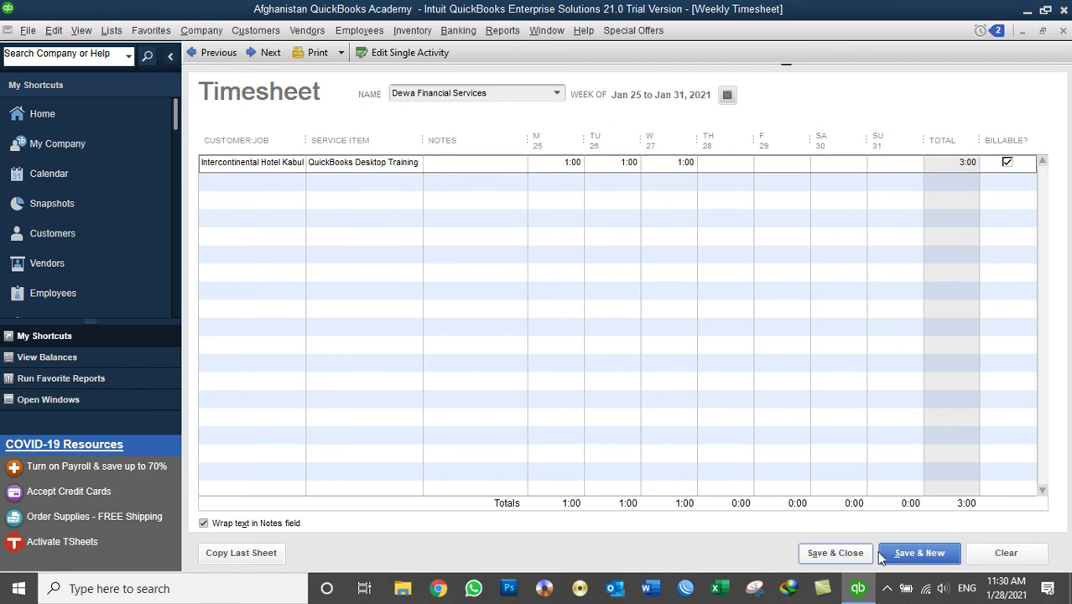
click(844, 556)
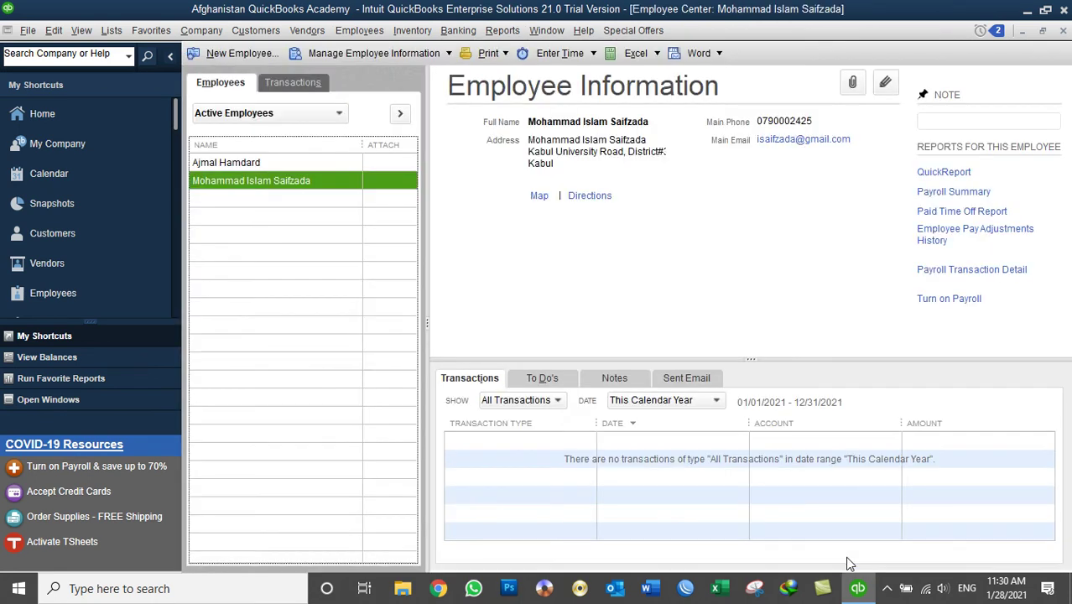
- Open a new invoice from the customer record of Intercontinental Hotel Kabul and clear its prefilled form
click(102, 230)
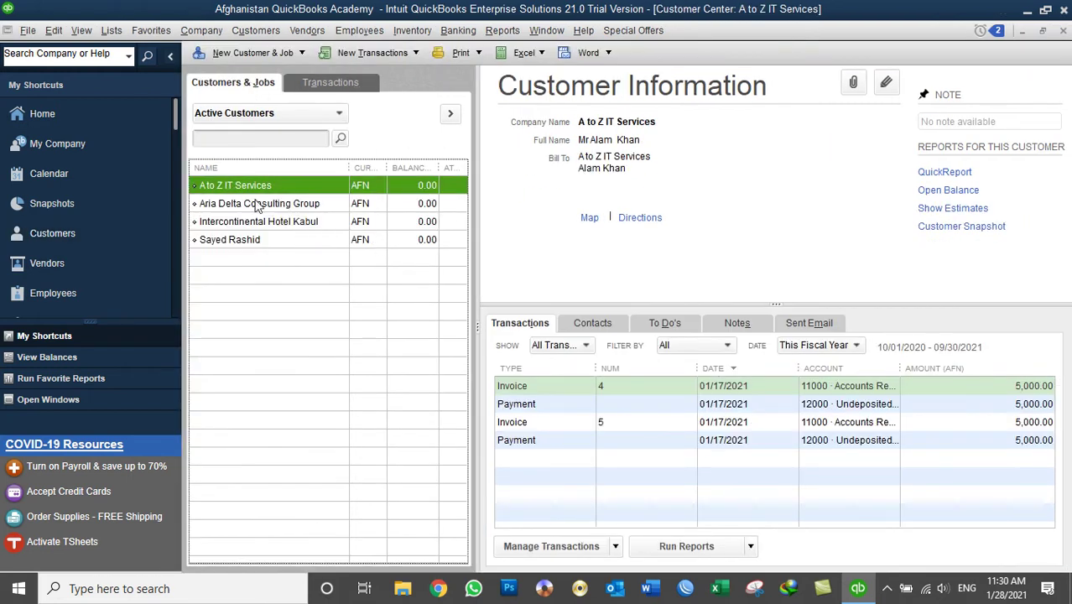
click(267, 222)
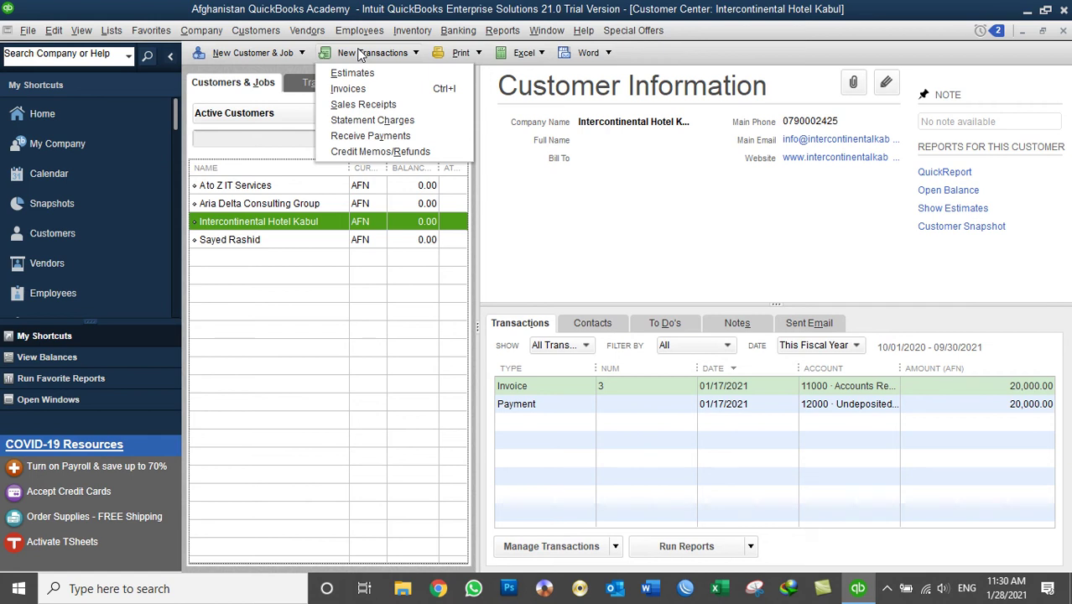
click(359, 89)
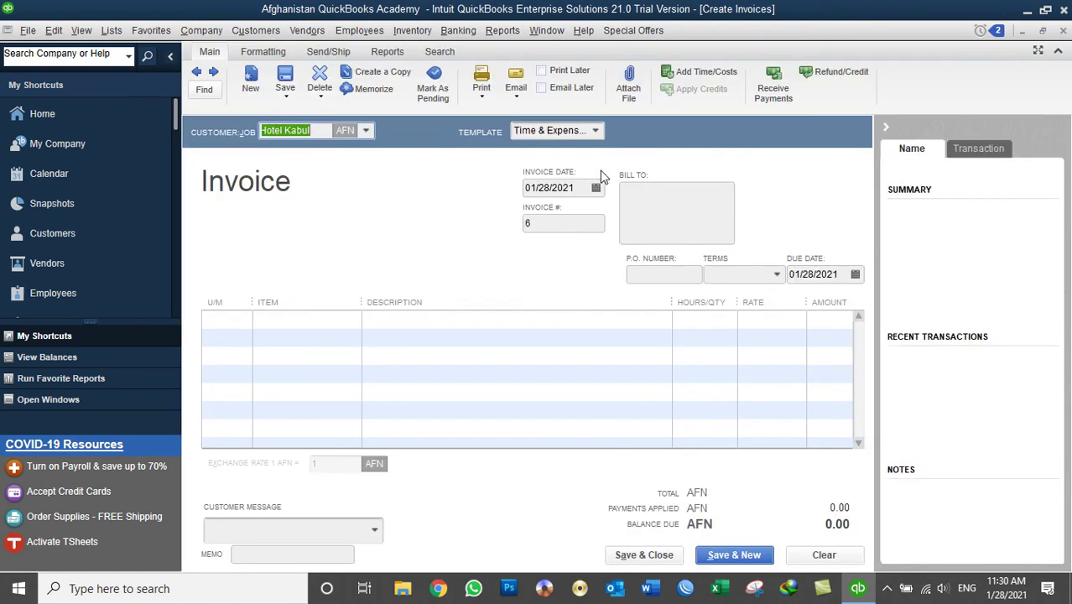
click(823, 555)
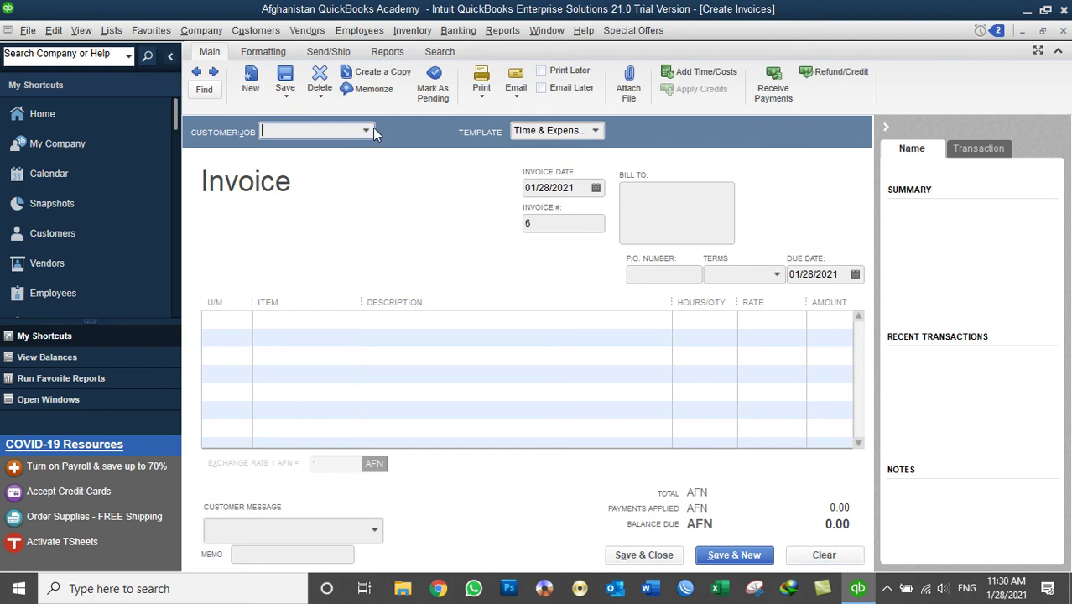
- Choose Intercontinental Hotel Kabul as the invoice customer and select all of its outstanding billable time entries
click(369, 130)
click(327, 224)
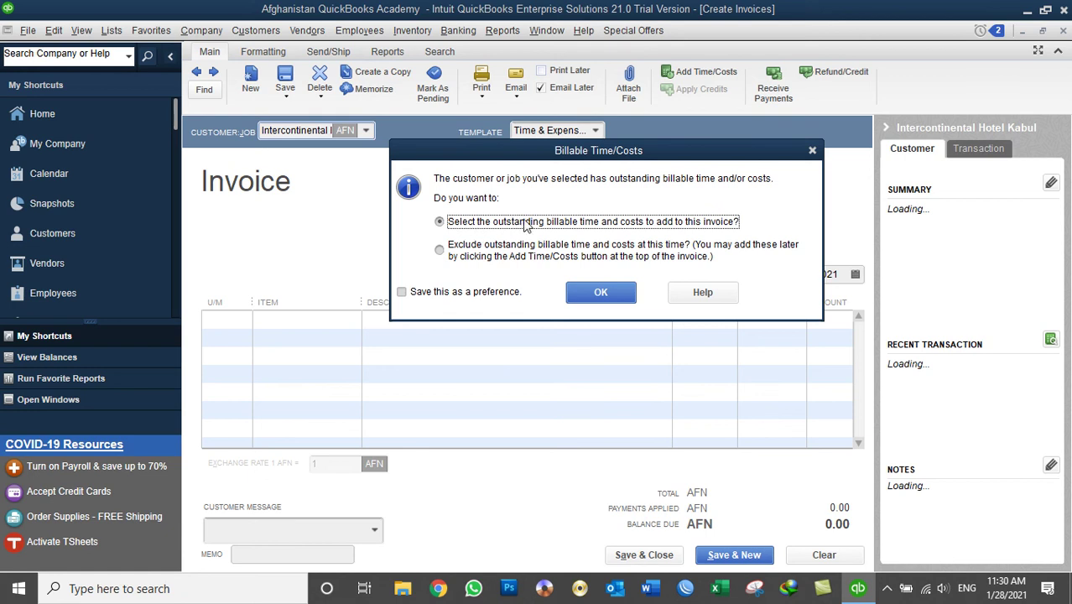
click(610, 301)
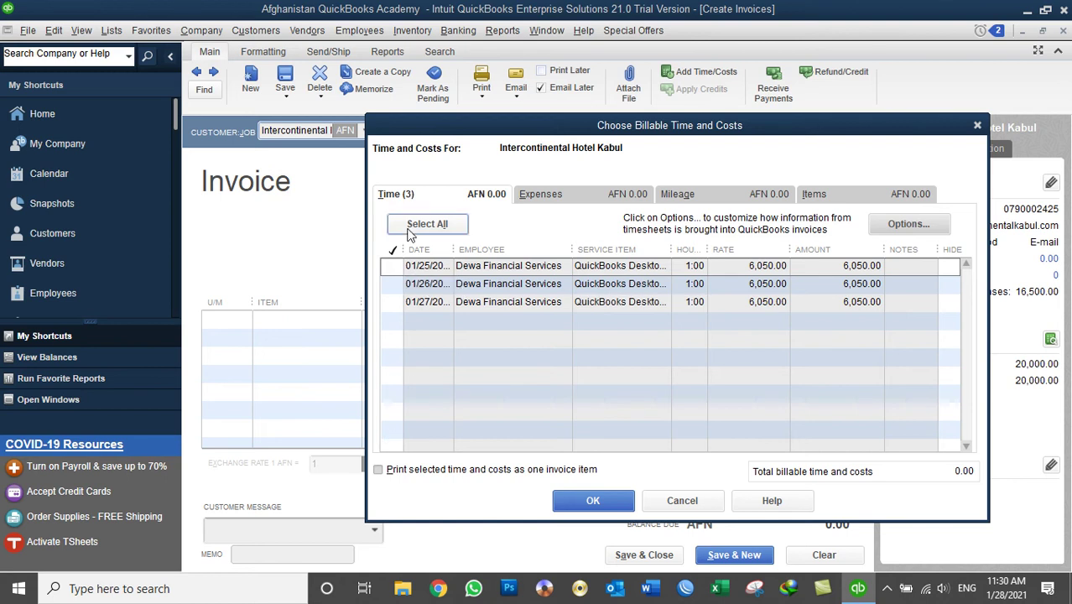
click(411, 226)
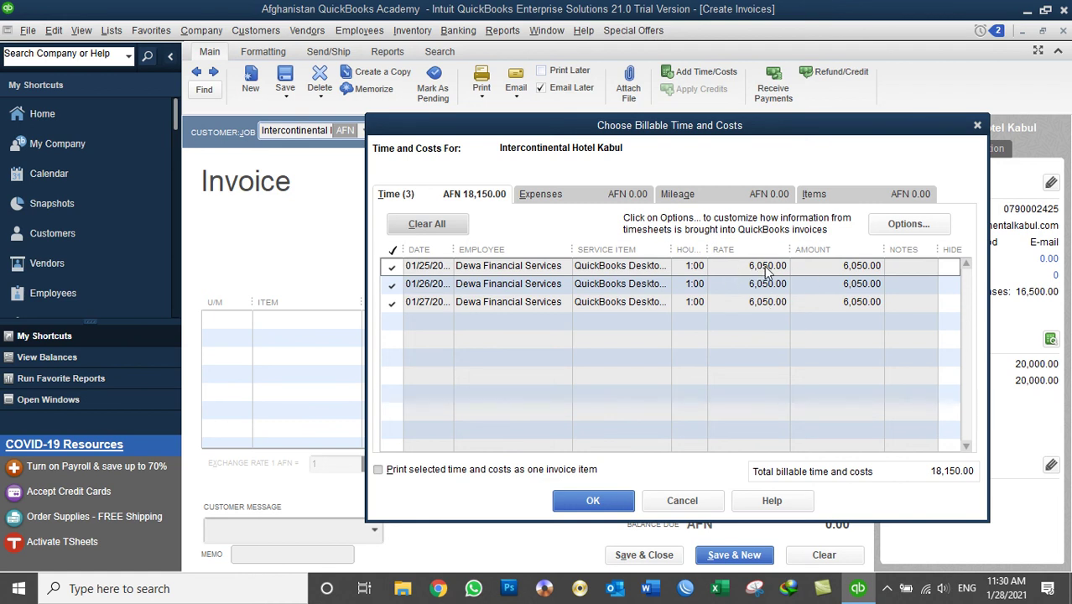
- Switch to Calculator and work out 15 percent of the standard rate as 5500 × 15 ÷ 100
key(super+r)
text(cal)
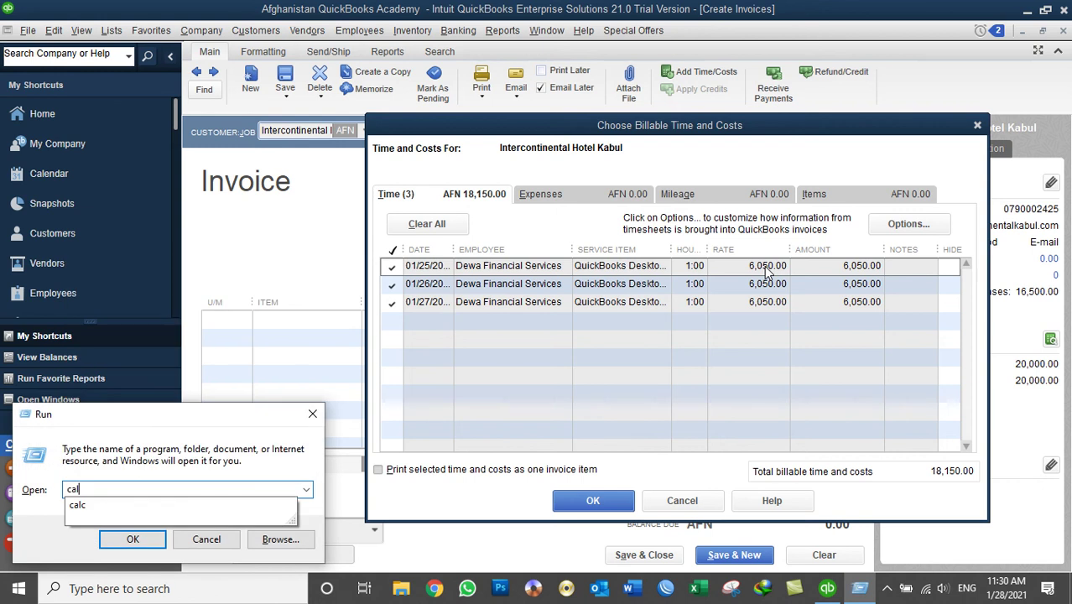
text(c)
key(Return)
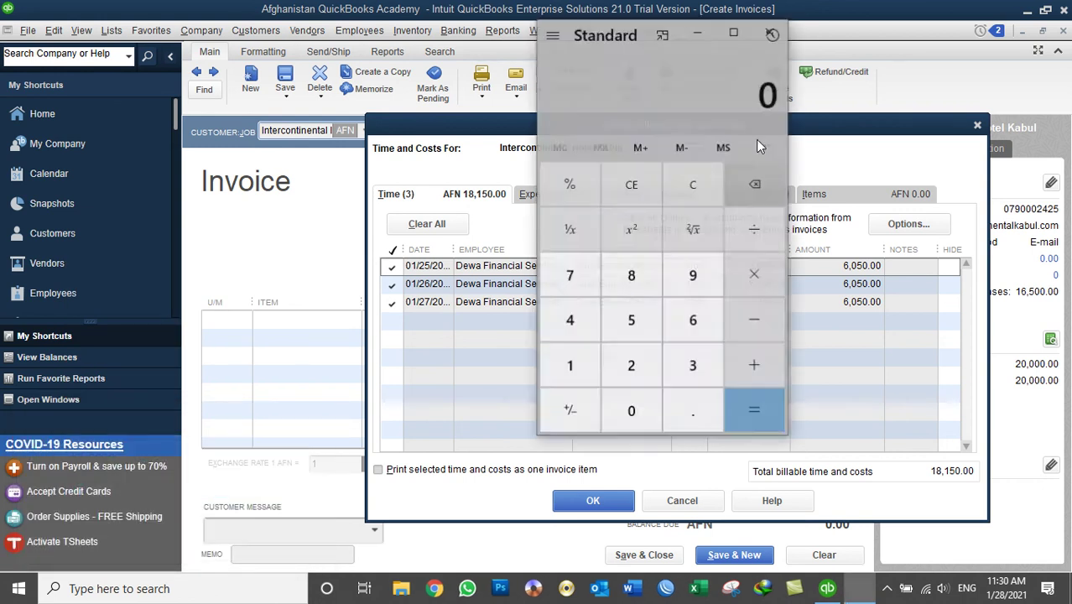
drag(623, 30, 300, 35)
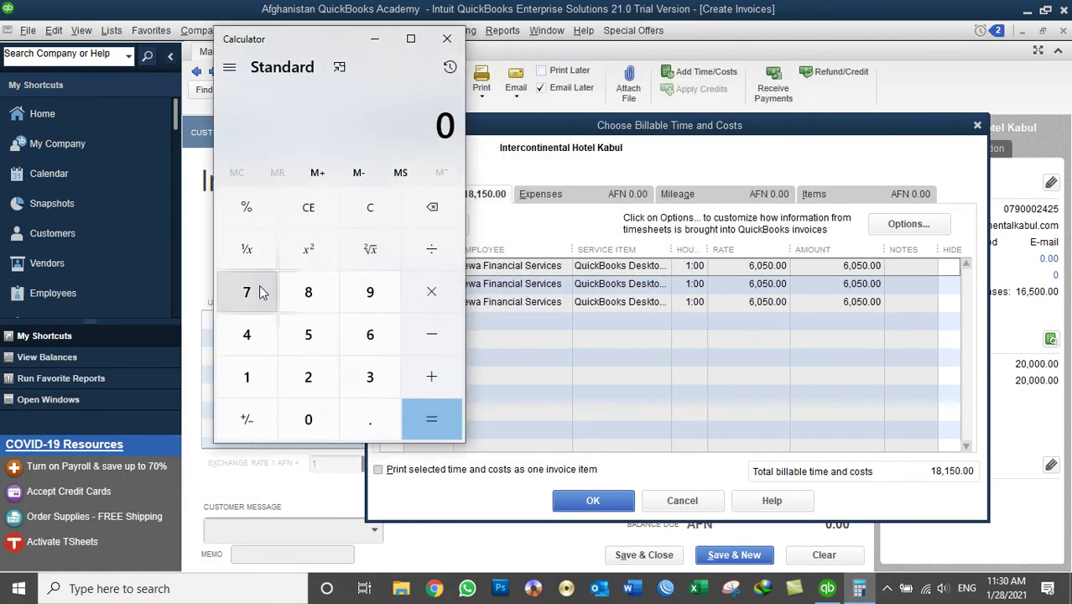
click(309, 335)
click(308, 335)
click(308, 418)
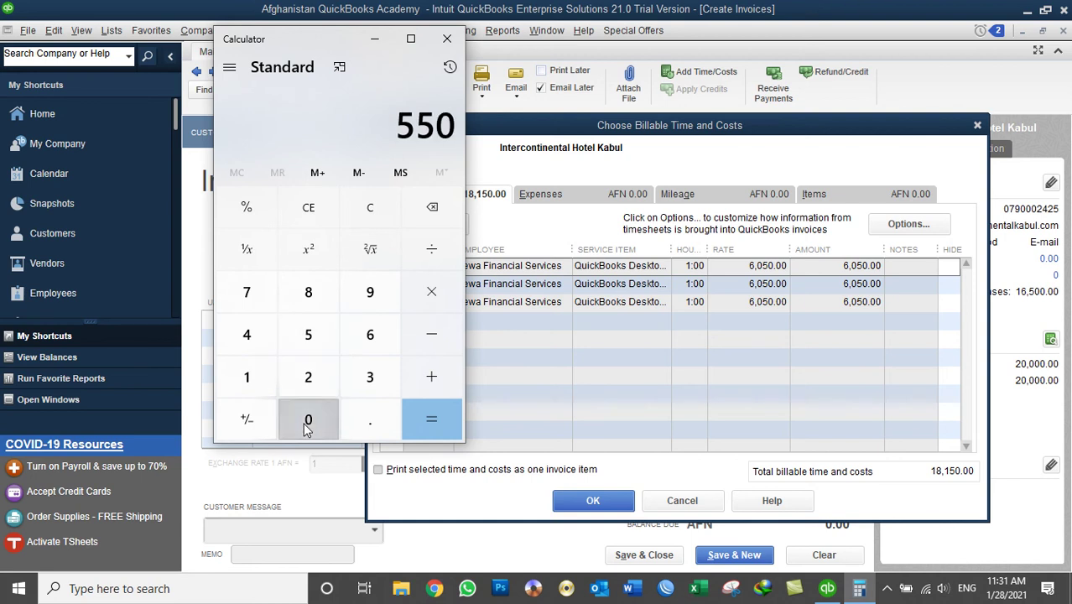
click(308, 417)
click(424, 287)
click(247, 377)
click(307, 335)
click(431, 249)
click(247, 377)
click(307, 419)
click(308, 419)
click(417, 417)
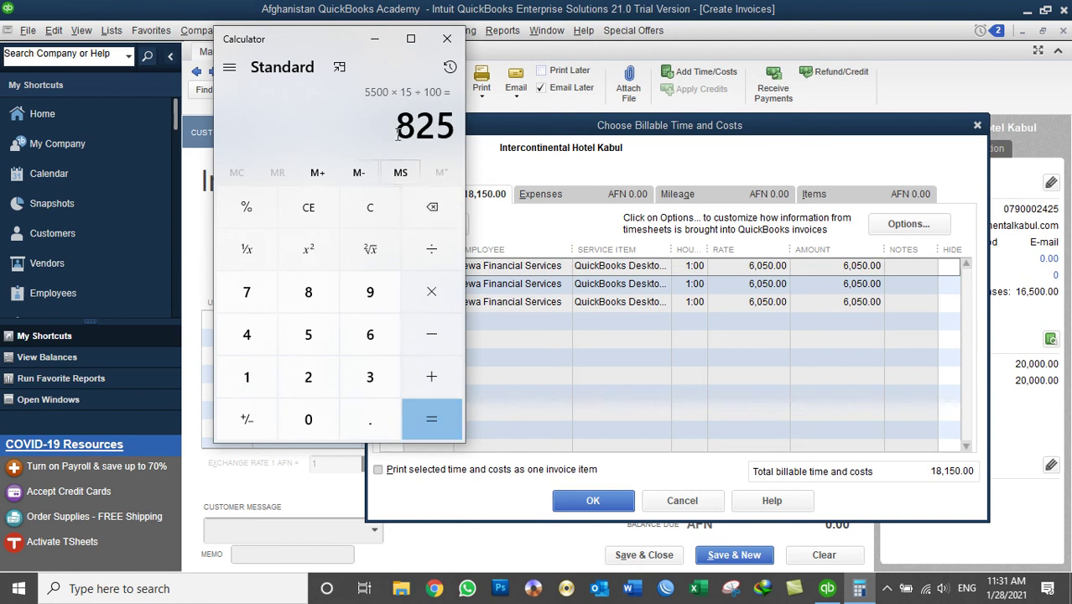
- Add the standard rate of 5500 to the calculated percentage and close the calculator
click(431, 377)
click(308, 335)
click(307, 334)
click(308, 419)
click(308, 419)
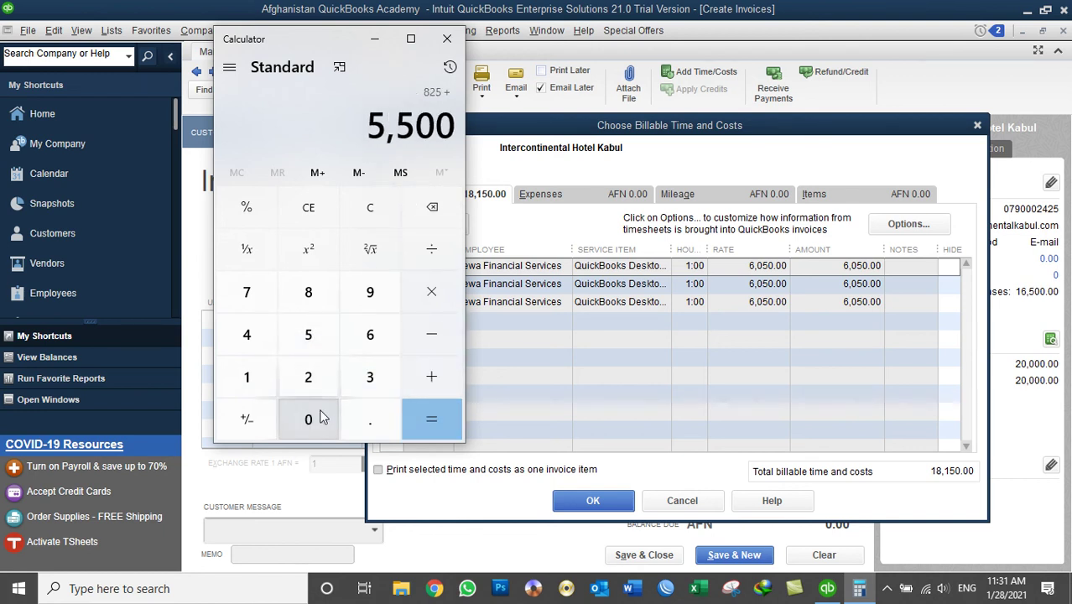
click(431, 419)
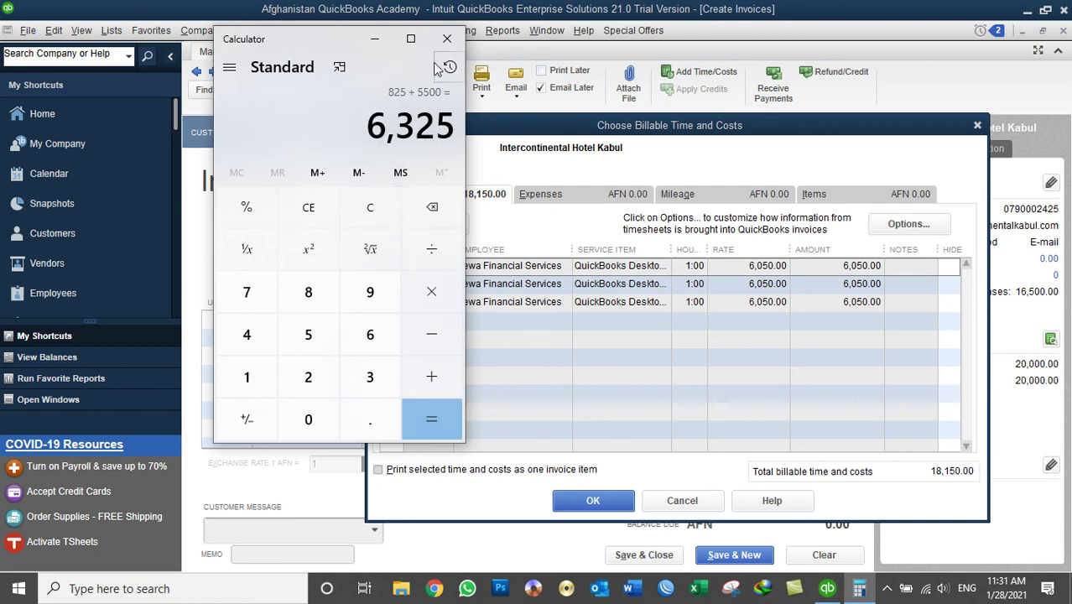
click(447, 38)
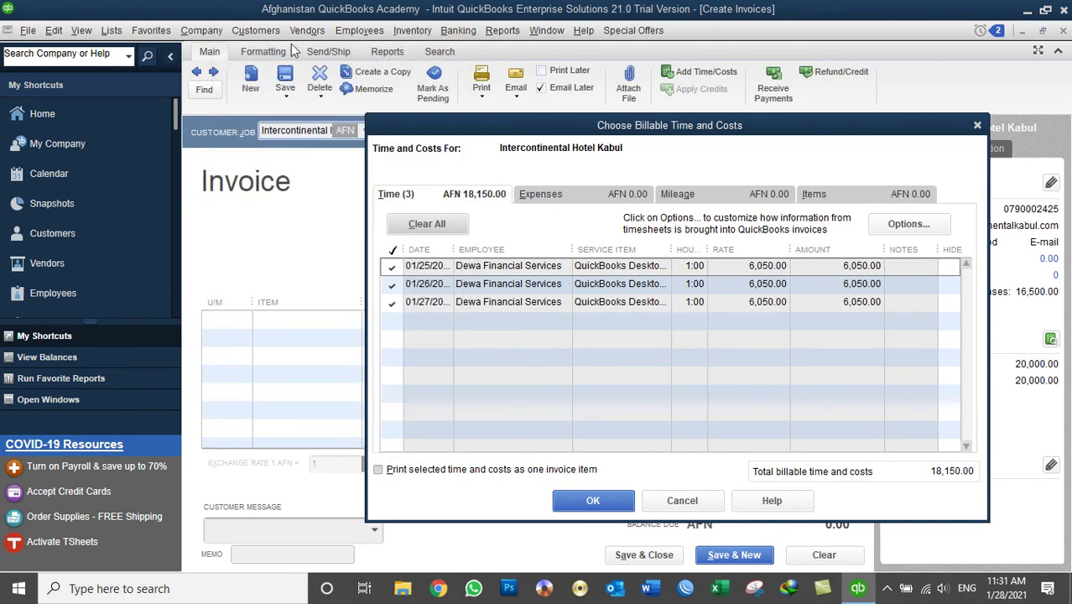
- Dismiss the billable time selection and check the billing rate level in Dewa Financial Services' vendor payment settings, leaving the record without saving
click(977, 127)
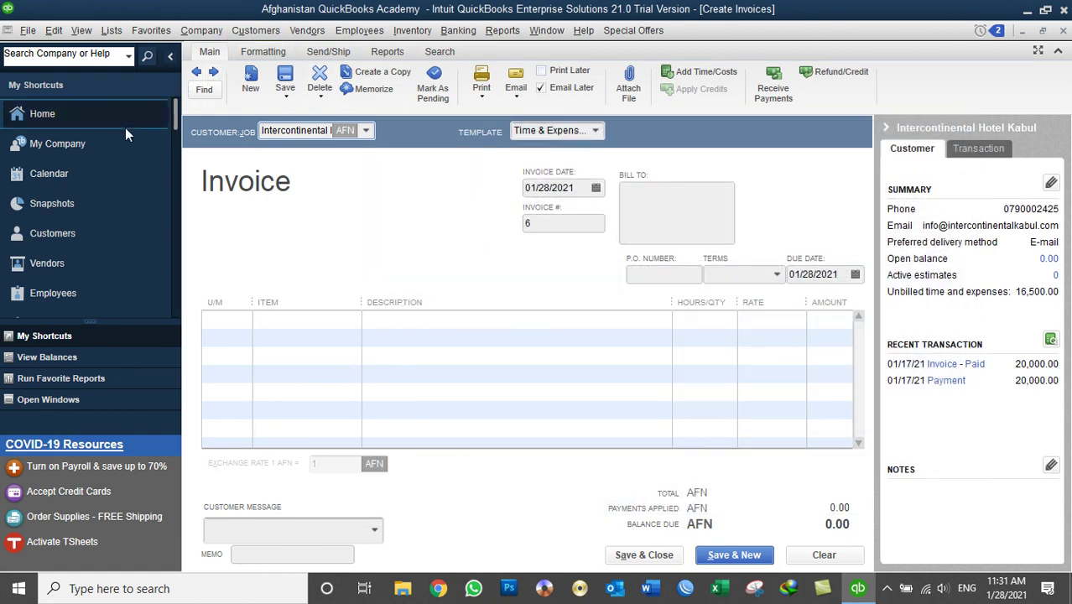
click(67, 262)
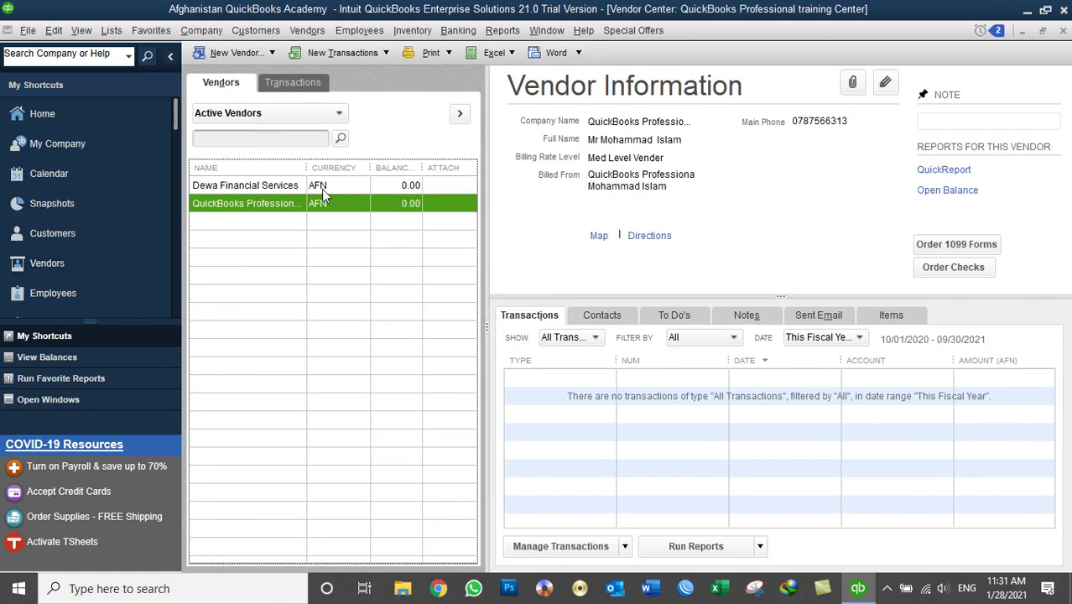
click(248, 187)
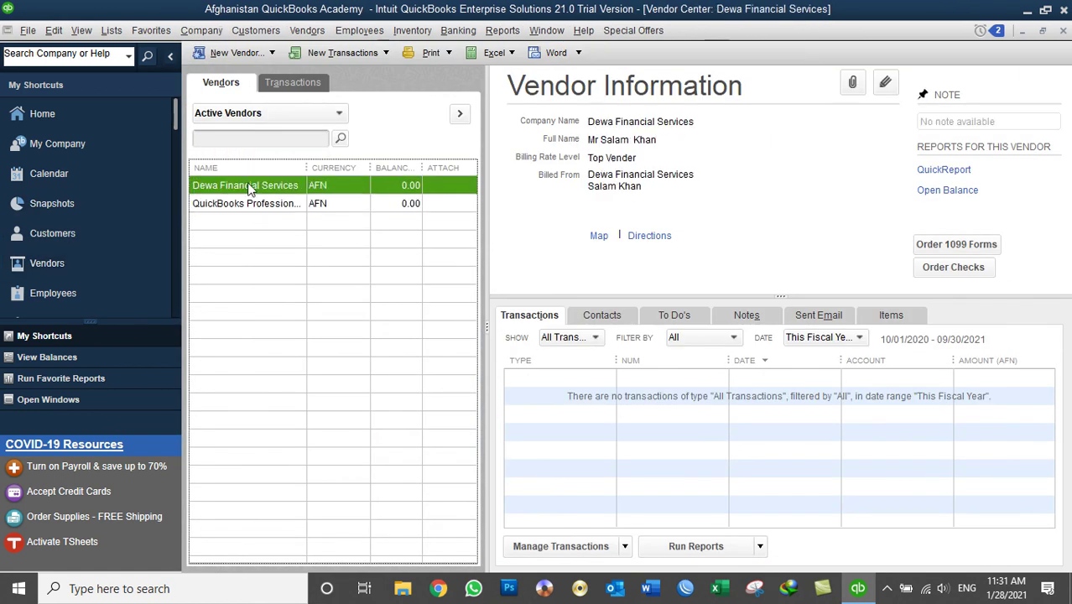
double_click(249, 187)
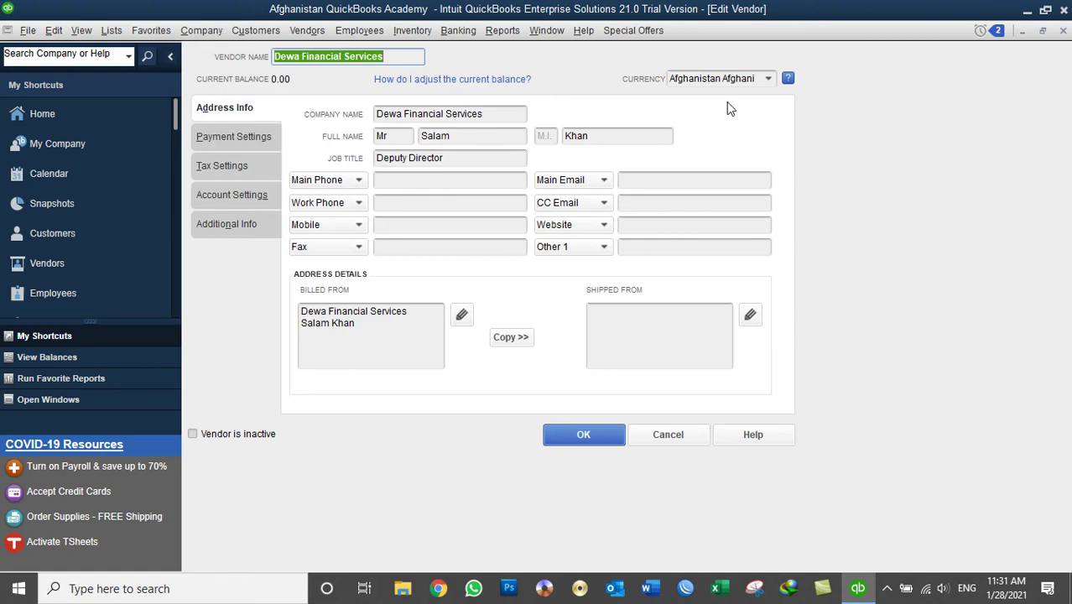
click(264, 141)
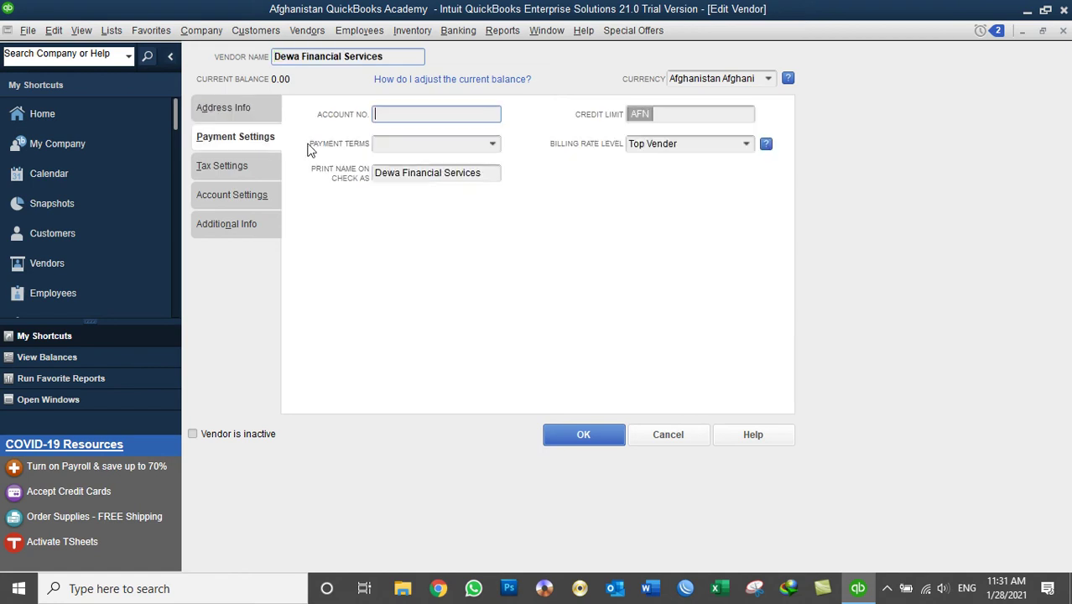
click(745, 146)
click(701, 253)
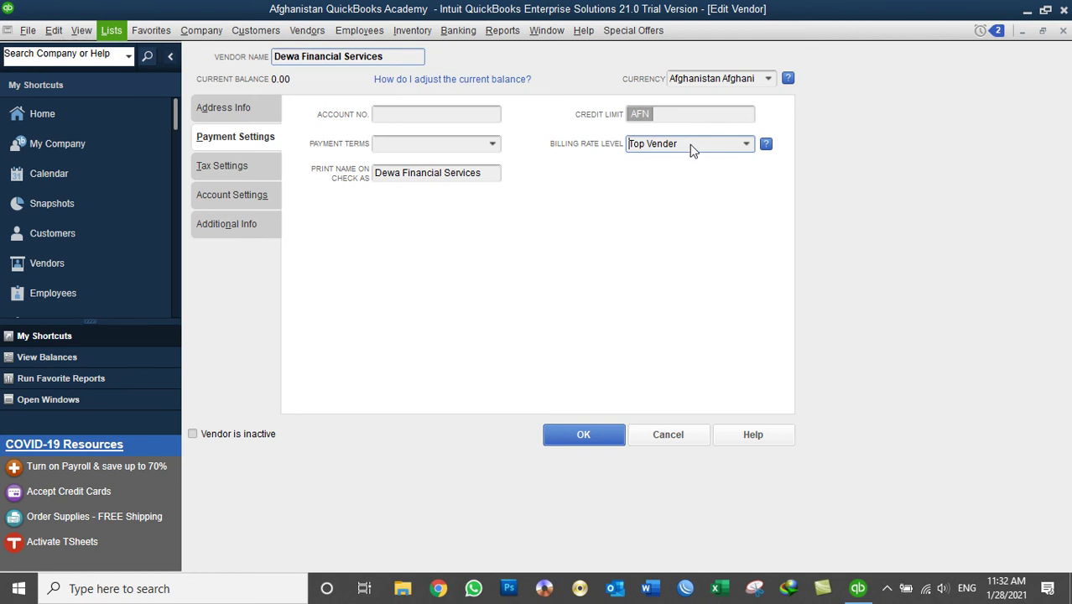
click(681, 434)
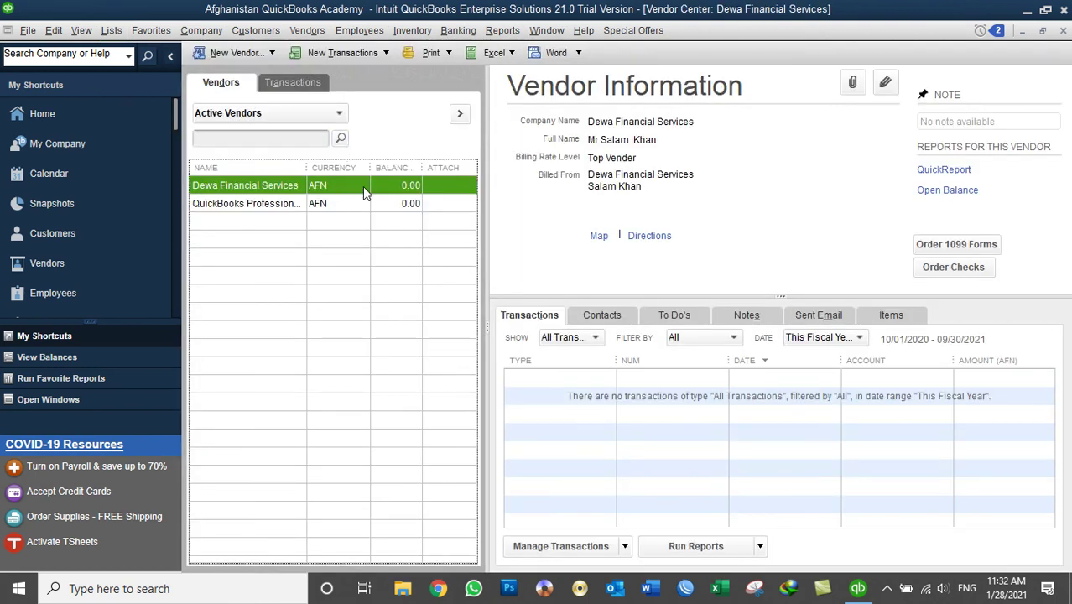
- Check the standard price of QuickBooks Desktop Training in the item list and close the list
click(112, 30)
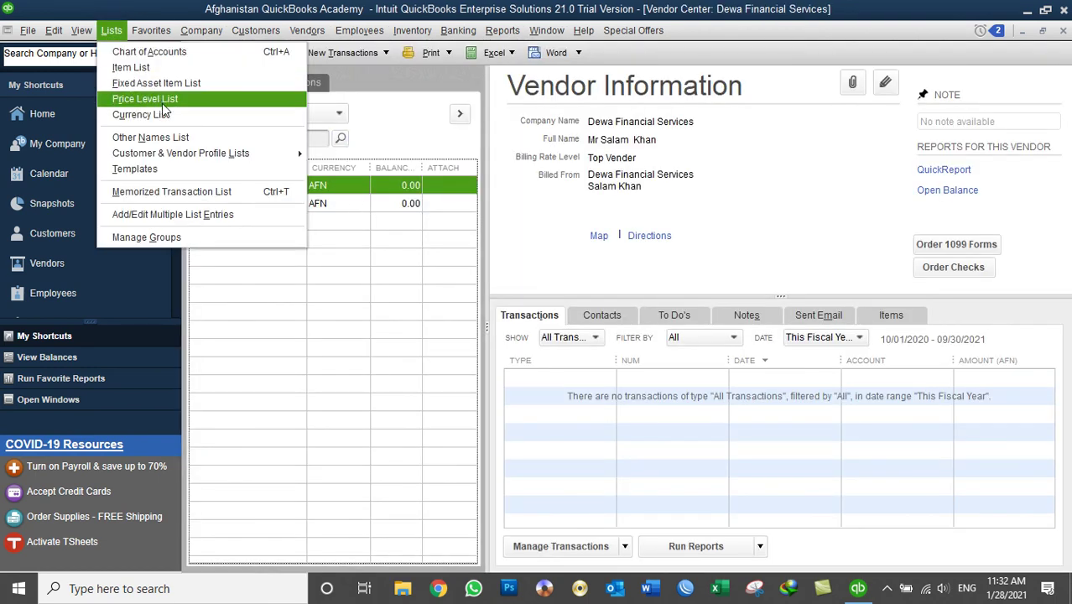
click(134, 67)
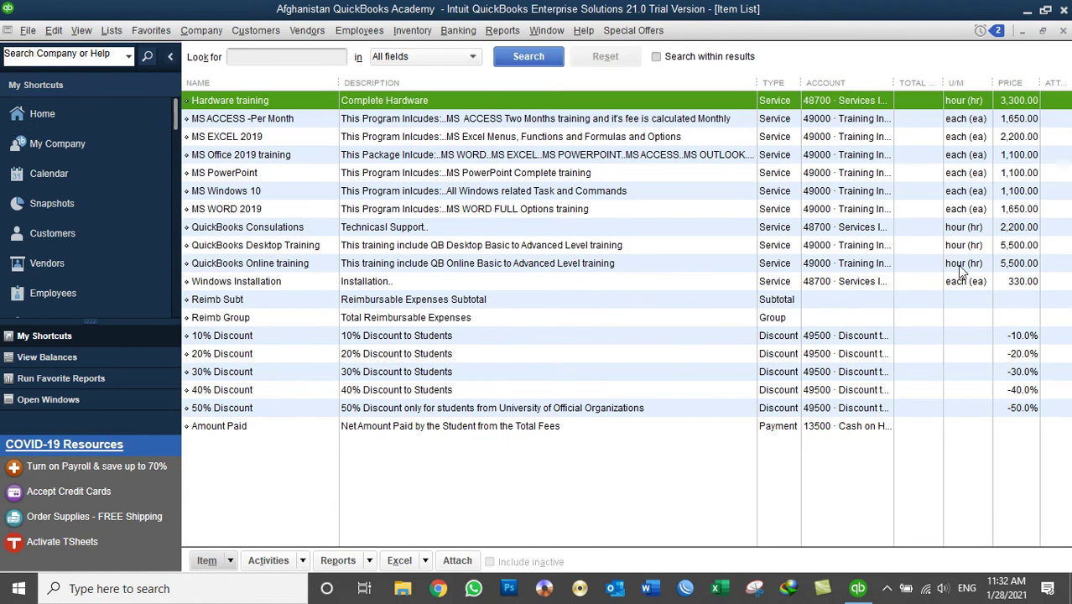
click(1011, 248)
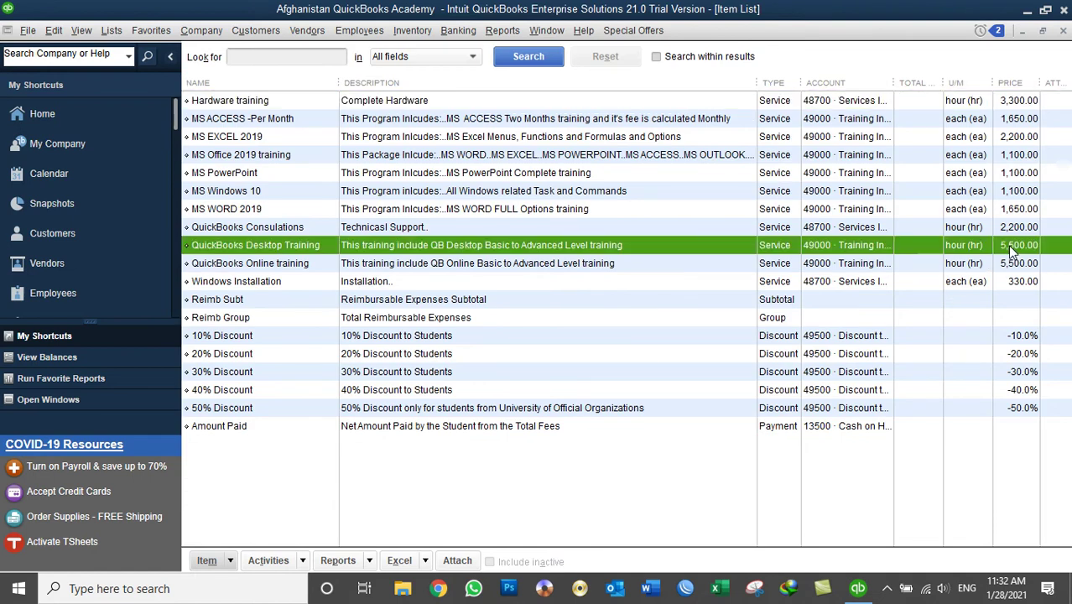
click(1063, 30)
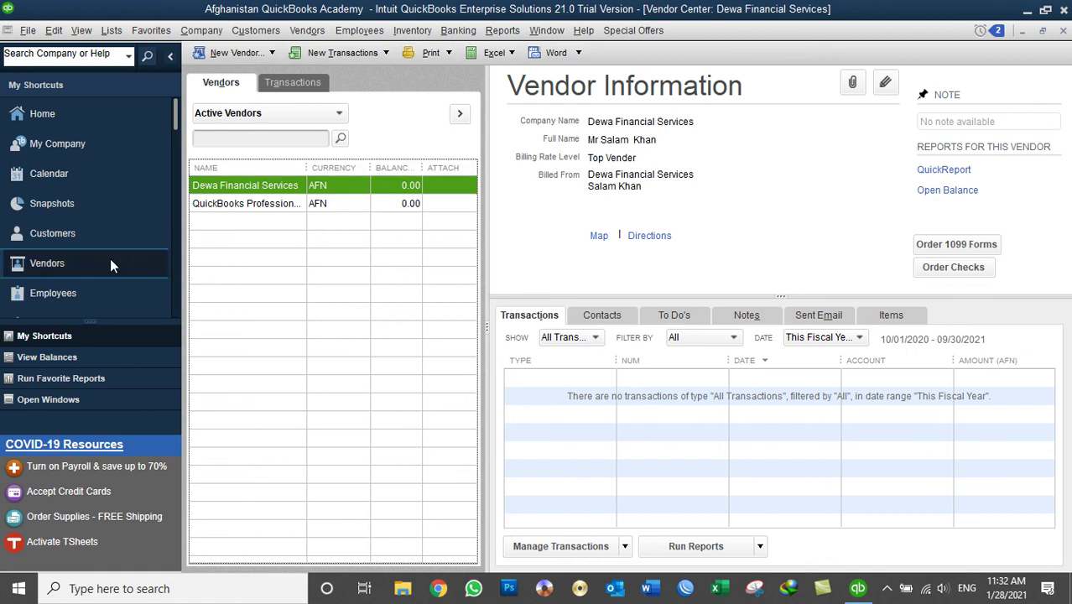
- Clear the invoice, reselect Intercontinental Hotel Kabul as the customer, and select all its outstanding billable time entries
click(1062, 31)
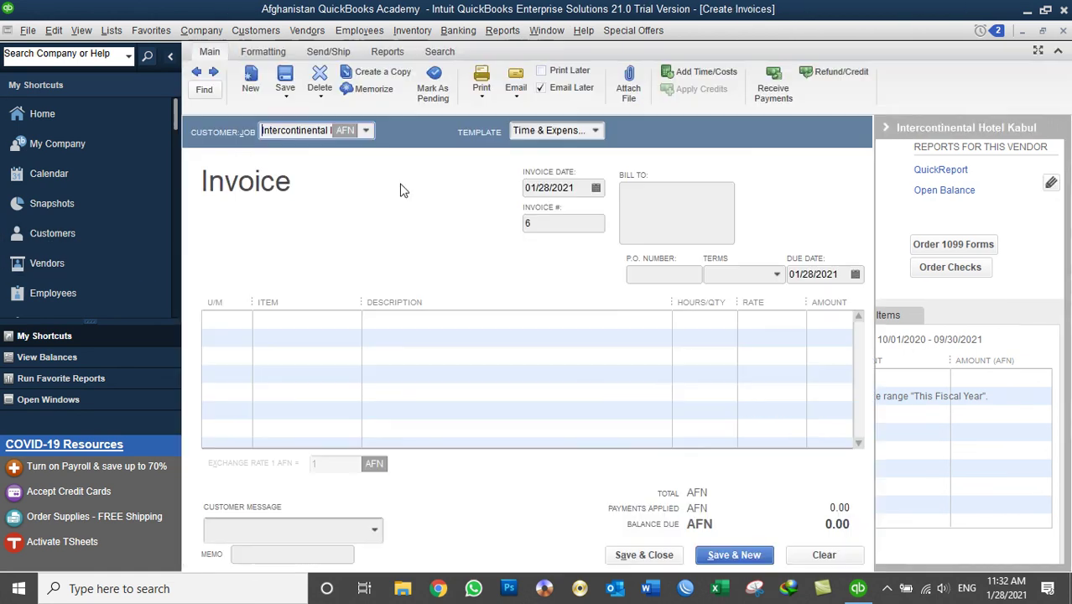
click(821, 553)
click(366, 131)
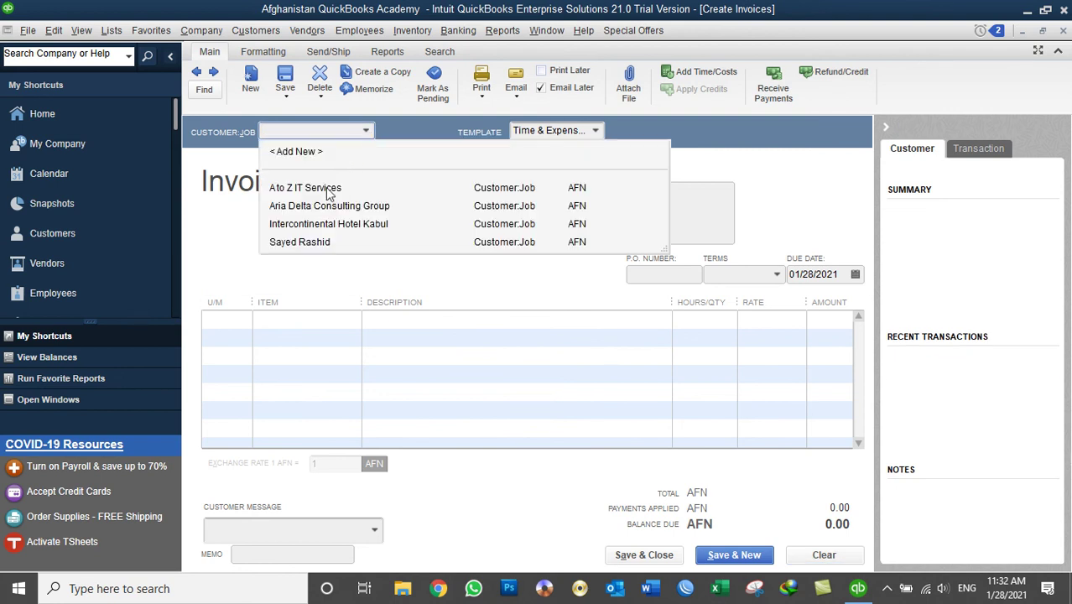
click(327, 223)
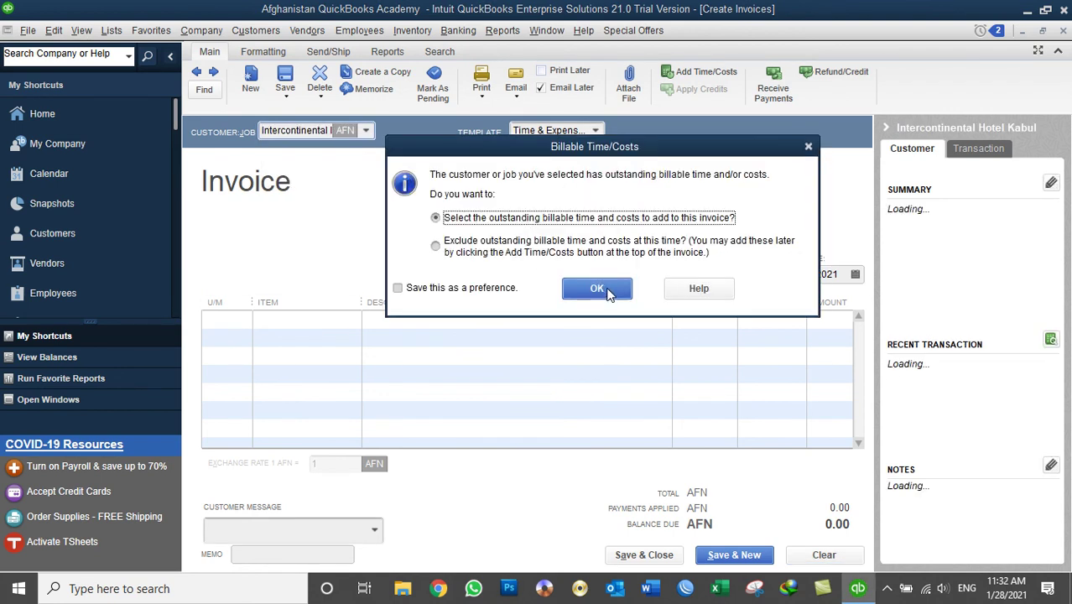
click(596, 289)
click(427, 224)
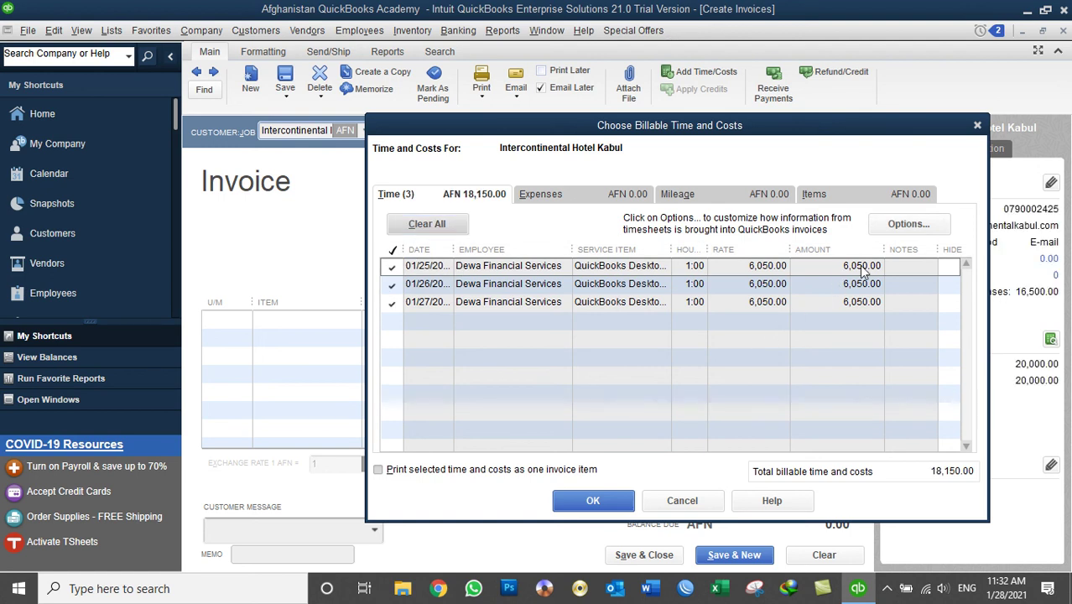
- Switch to the Calculator
key(super+r)
text(calc)
key(Return)
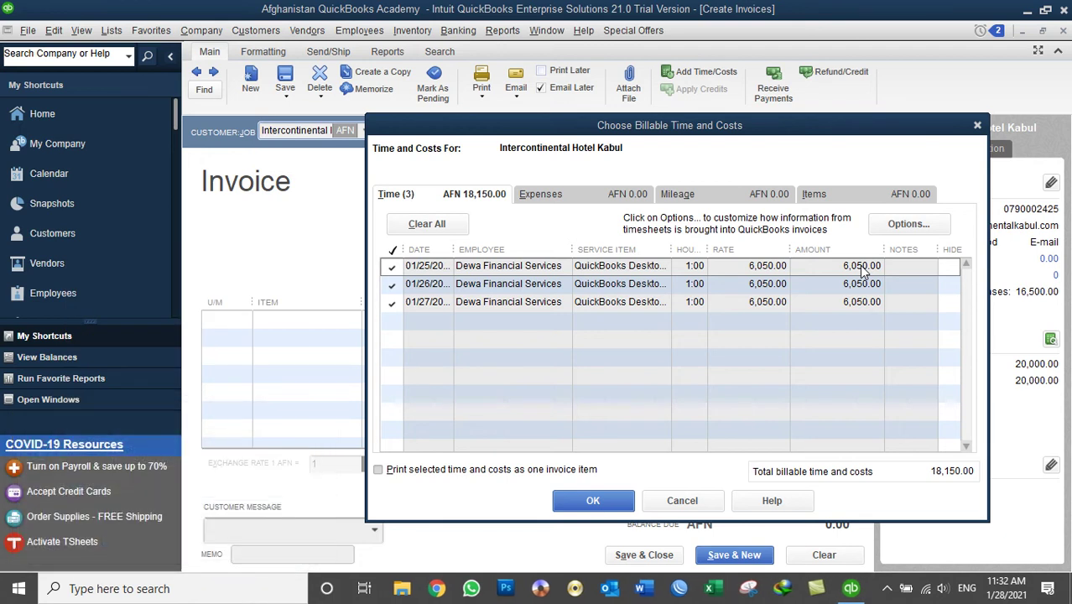
click(322, 335)
click(323, 334)
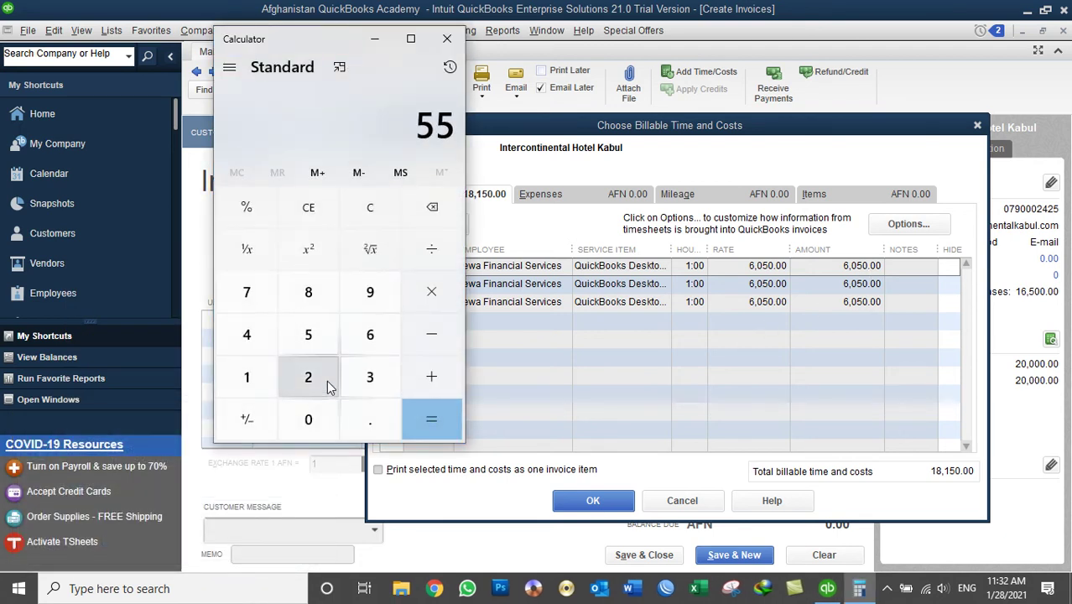
click(332, 417)
click(332, 417)
click(433, 336)
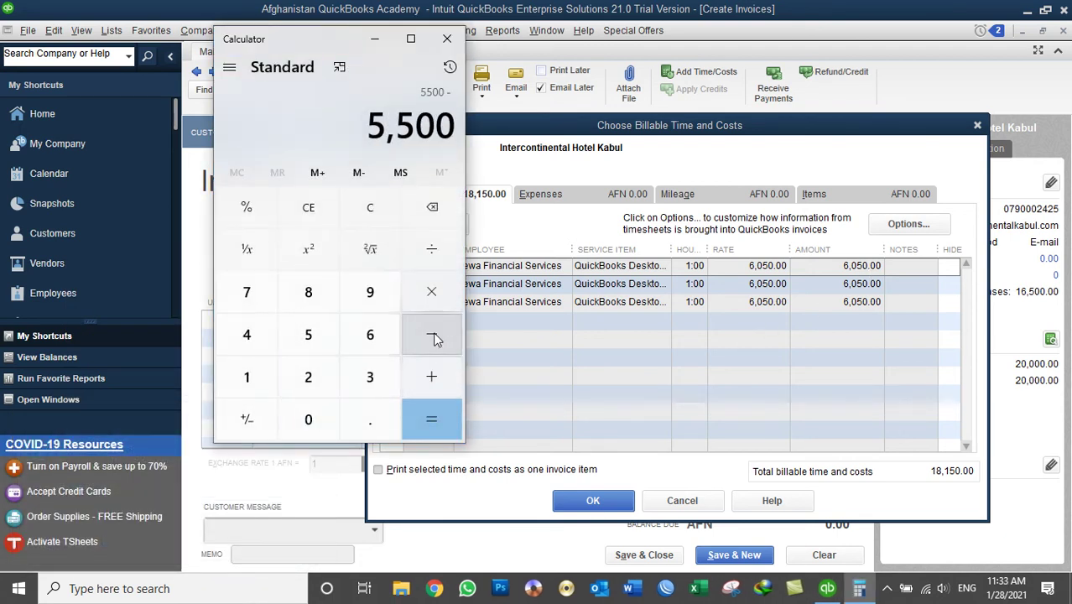
click(370, 207)
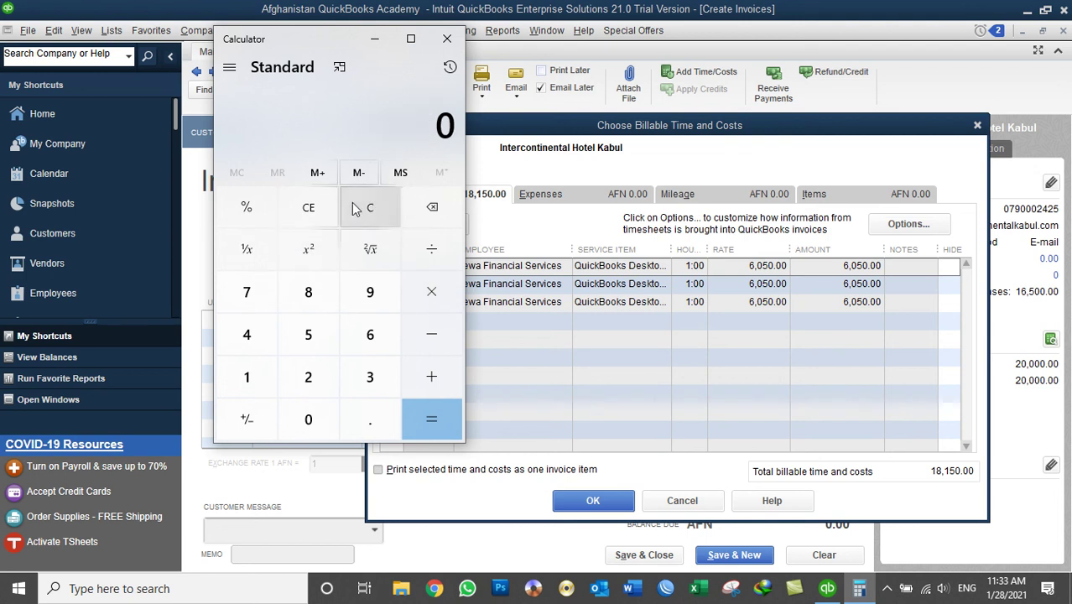
- Calculate the rate difference as 6050 − 5500 and close the calculator
click(371, 336)
click(329, 421)
click(309, 340)
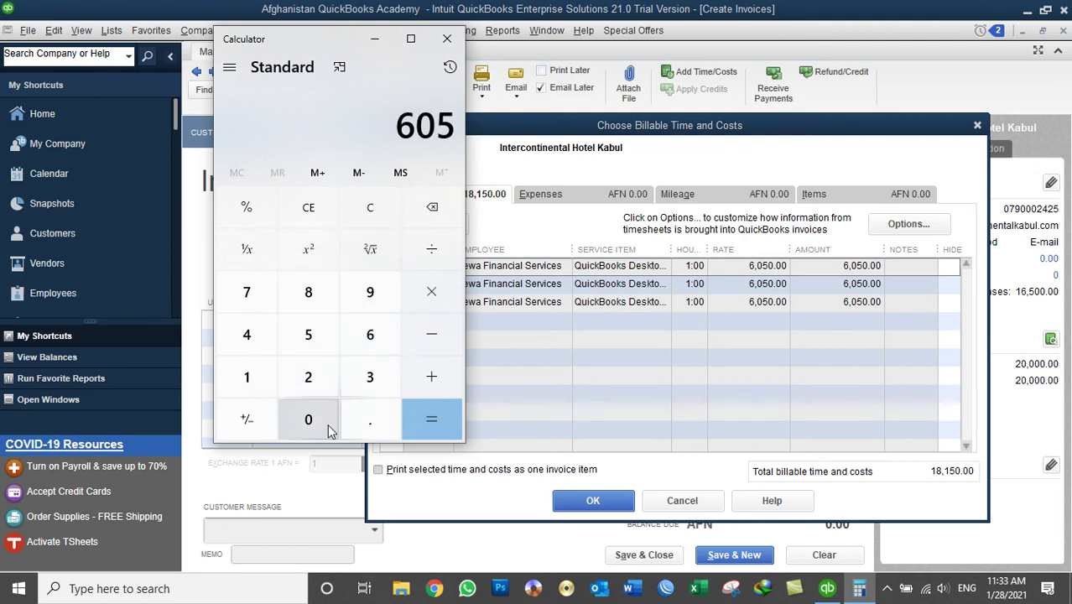
click(327, 422)
click(432, 335)
click(309, 334)
click(308, 335)
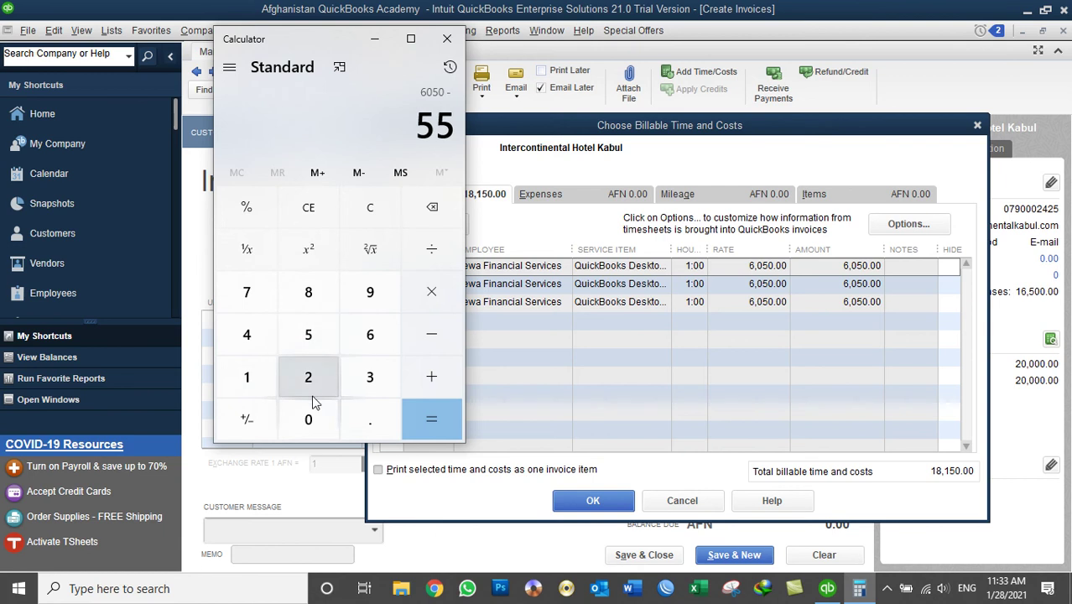
click(311, 417)
click(315, 414)
click(434, 419)
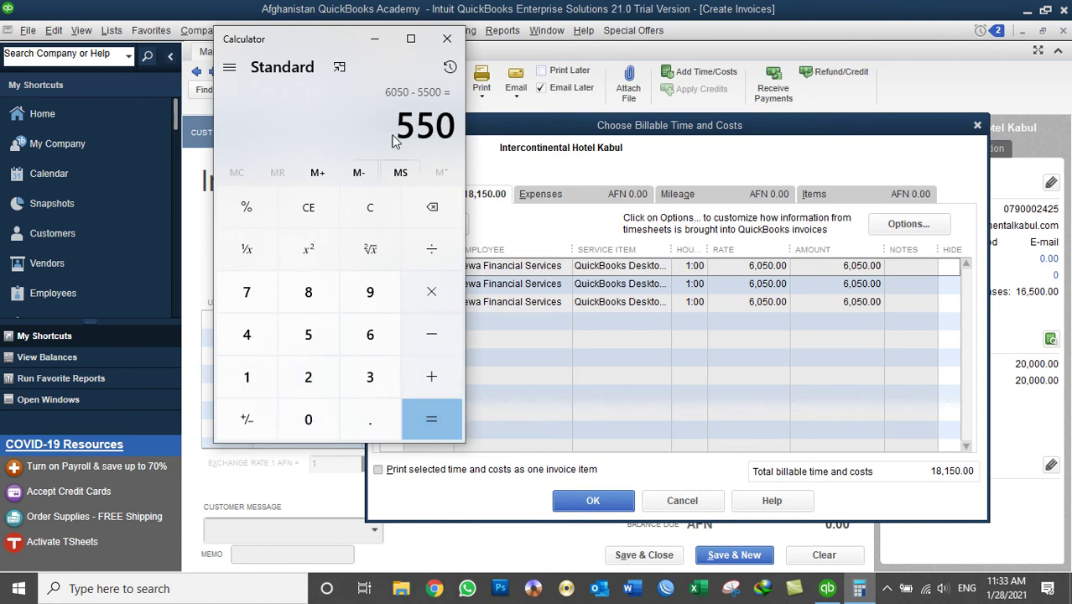
click(447, 38)
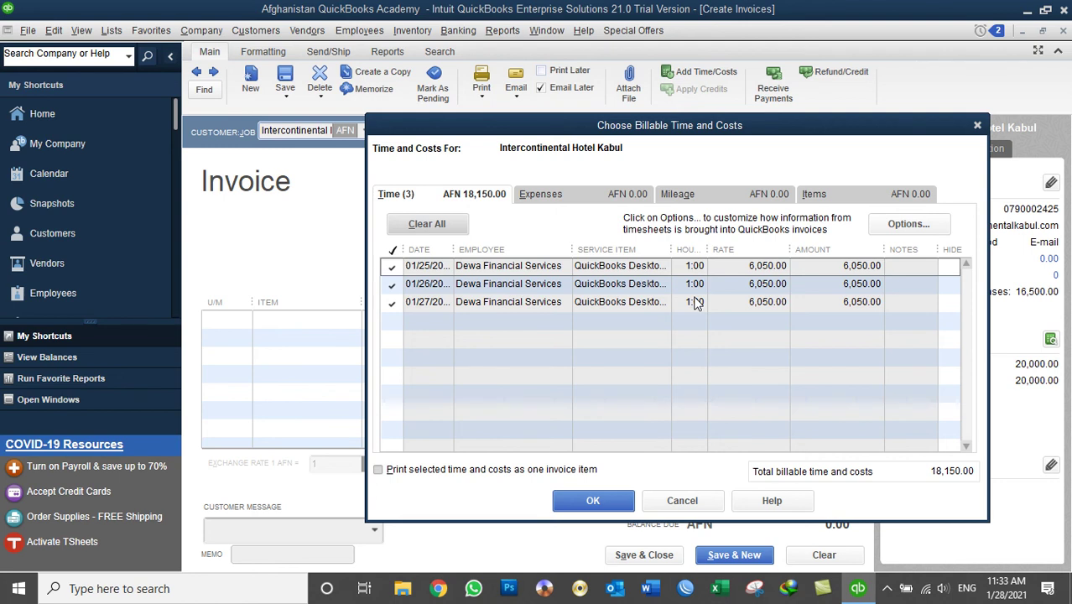
- Cancel the billable time selection and close the invoice without recording it
click(682, 500)
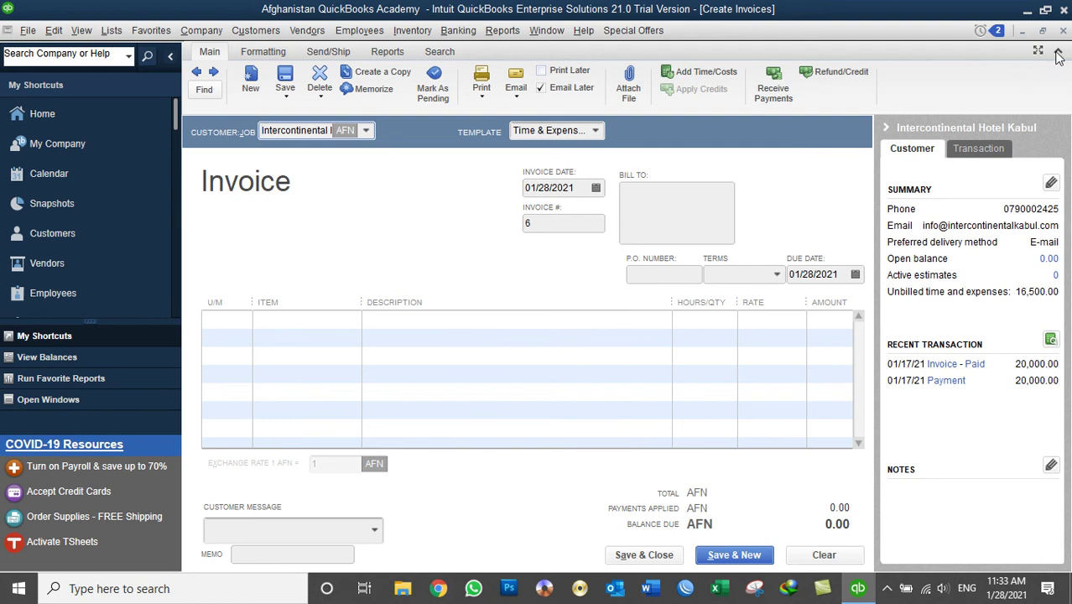
click(1062, 30)
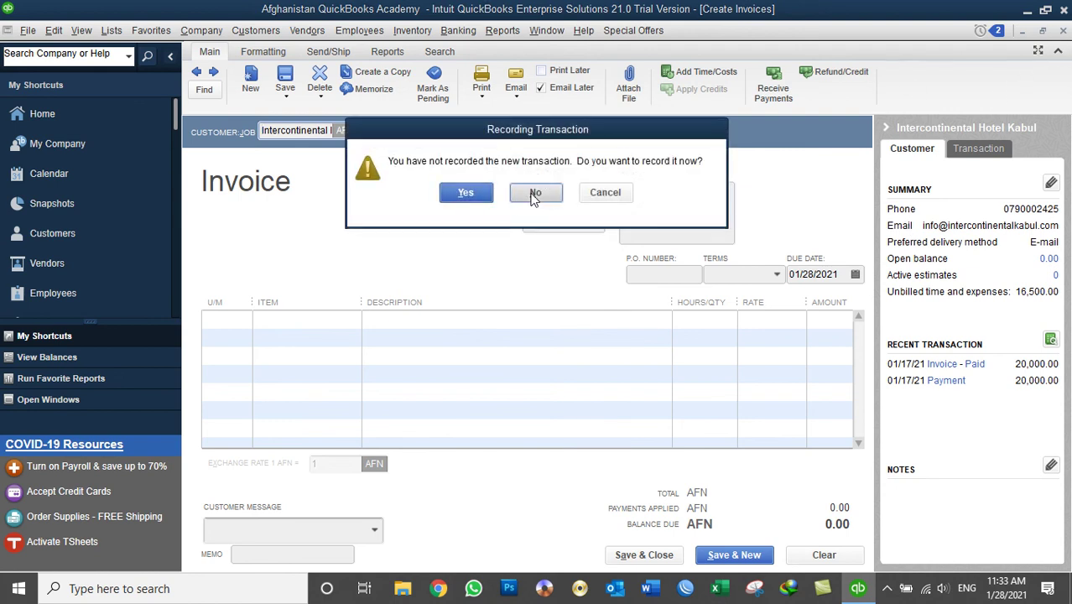
click(533, 193)
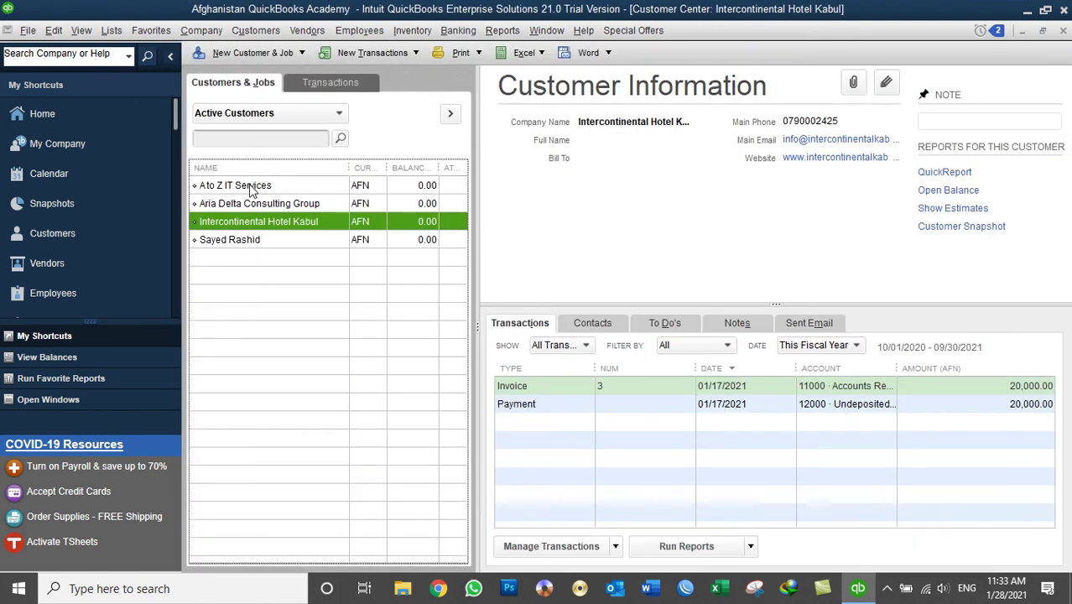
- Open a weekly timesheet from the customer commands and choose the first listed employee as its name
click(250, 187)
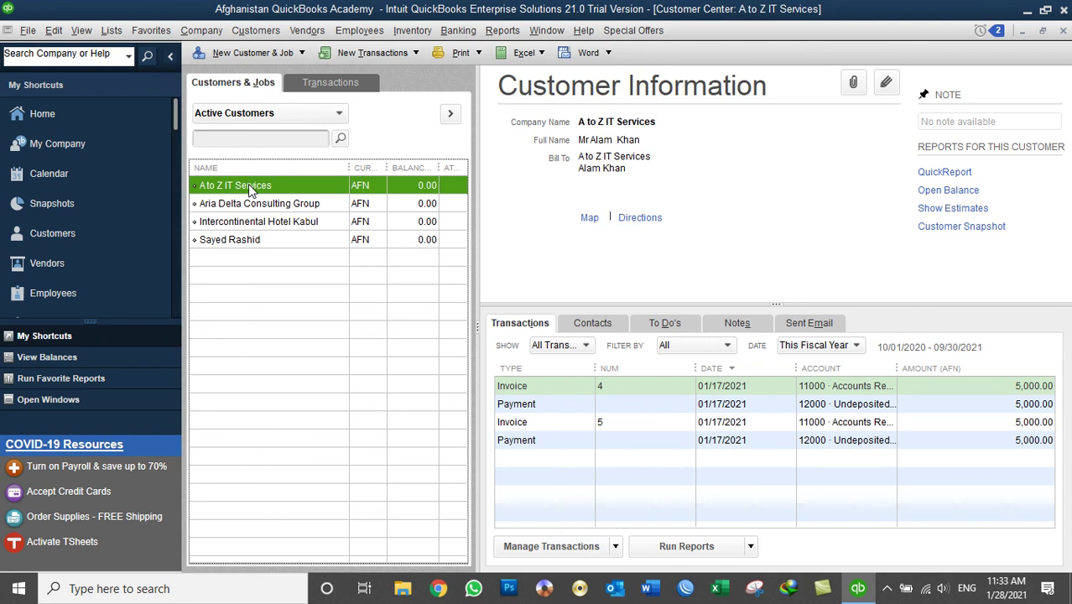
click(262, 31)
mouse_move(342, 315)
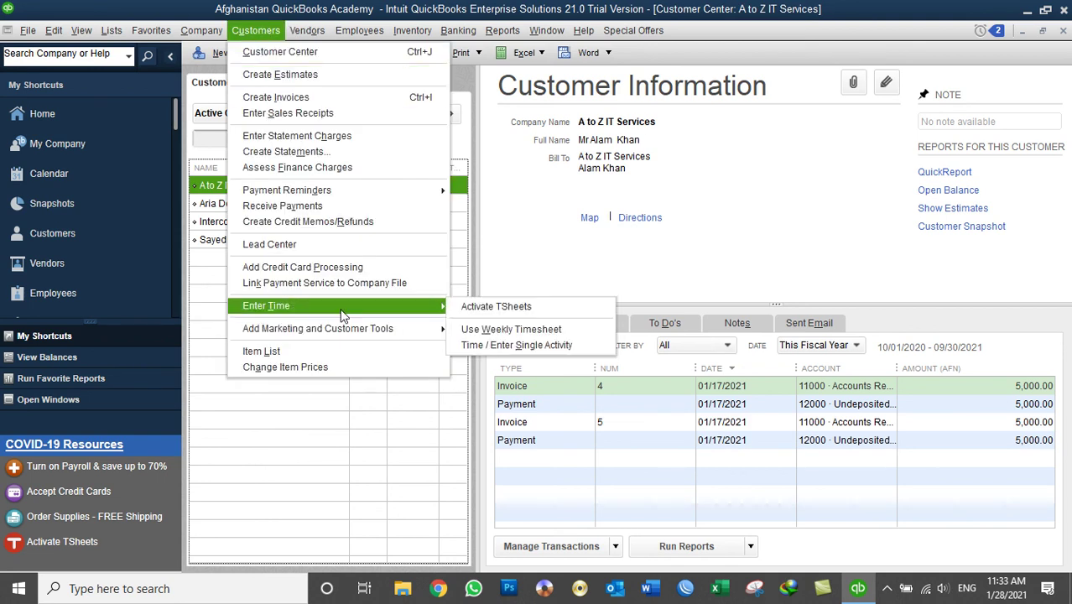
click(506, 329)
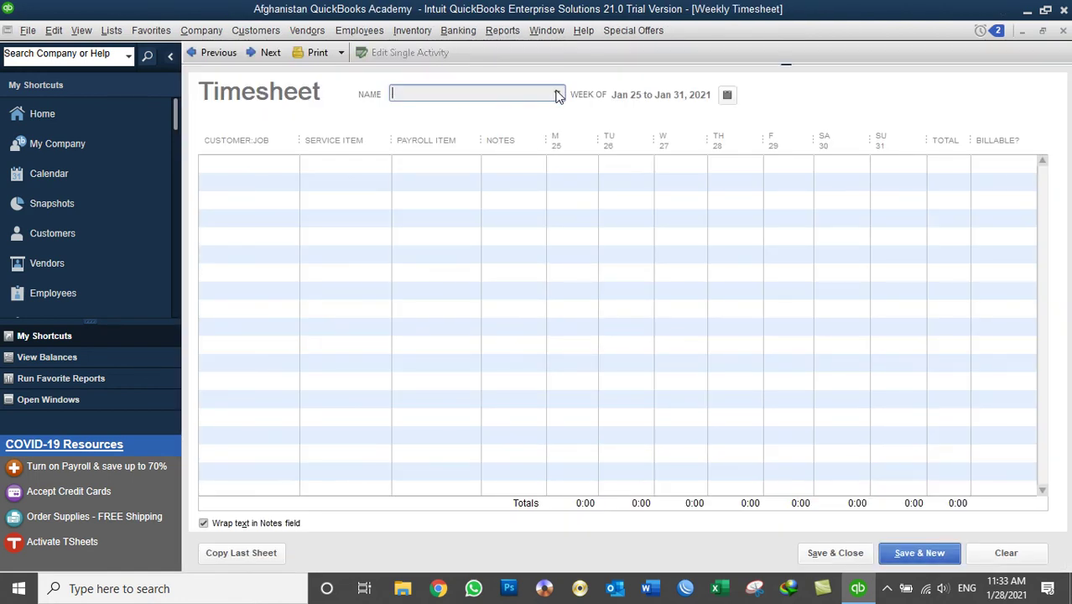
click(559, 95)
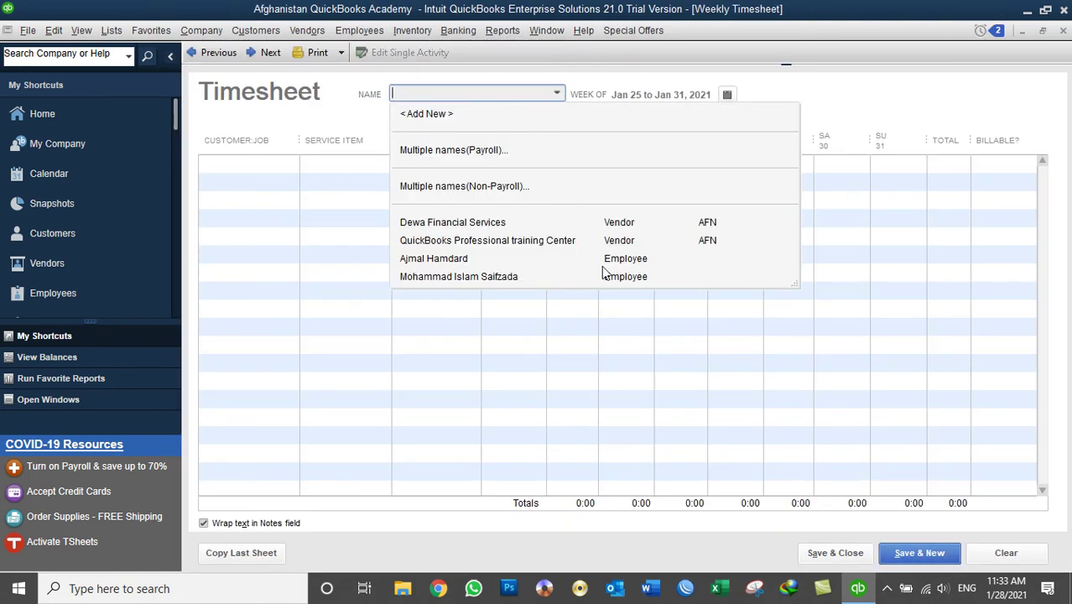
click(472, 260)
- Set the first timesheet row to customer A to Z IT Services with service item QuickBooks Desktop Training
click(240, 168)
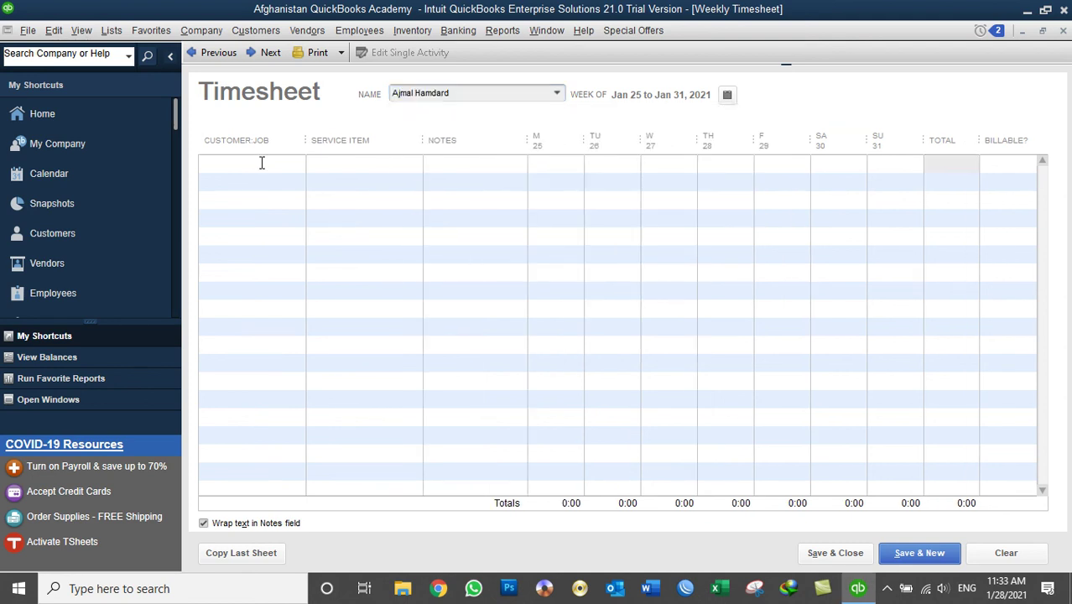
click(296, 163)
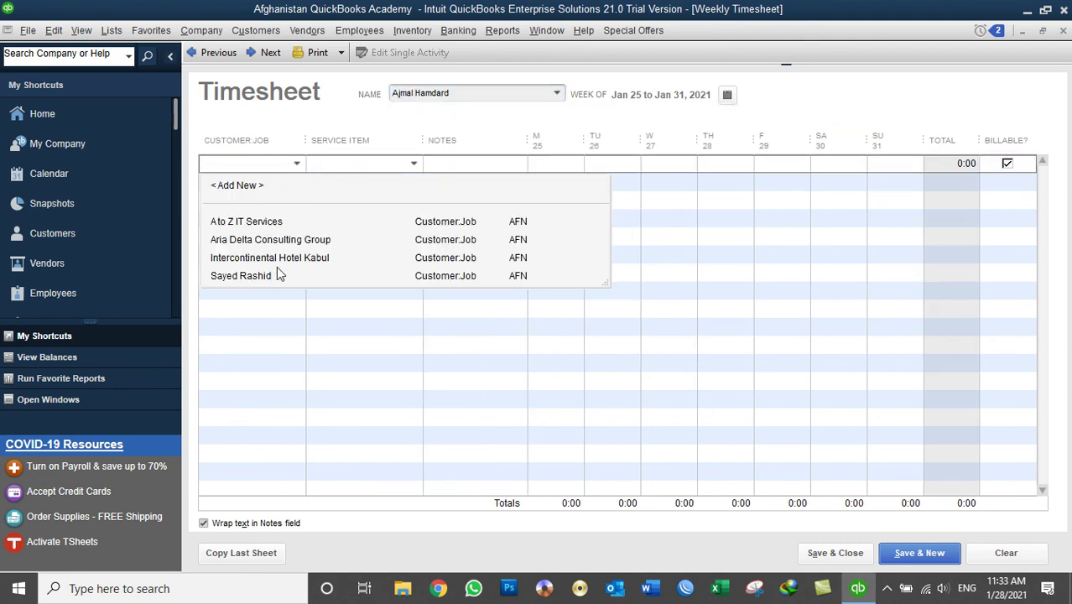
click(251, 223)
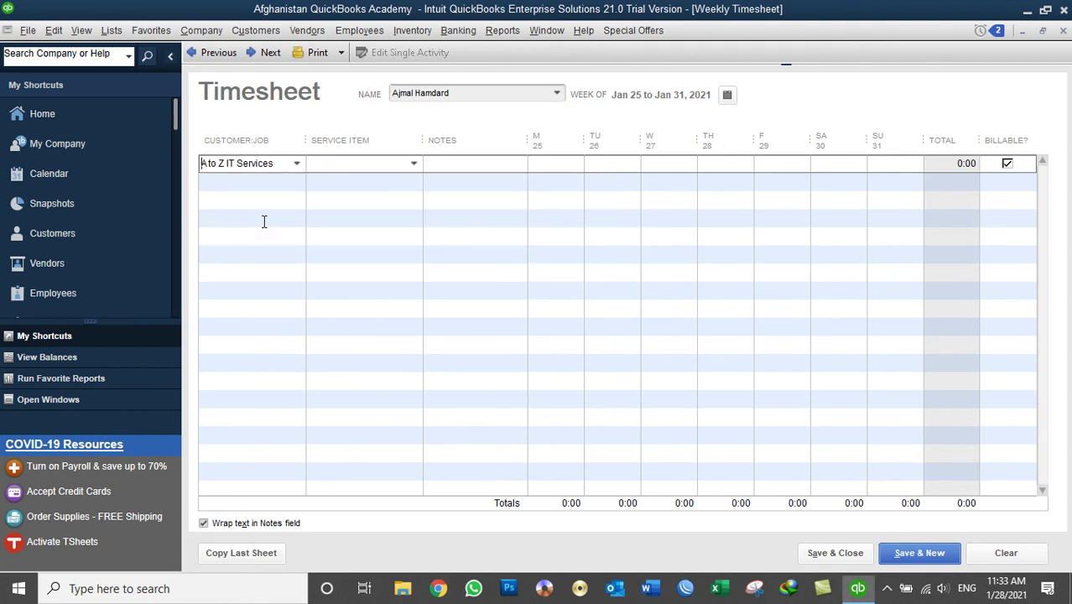
click(413, 164)
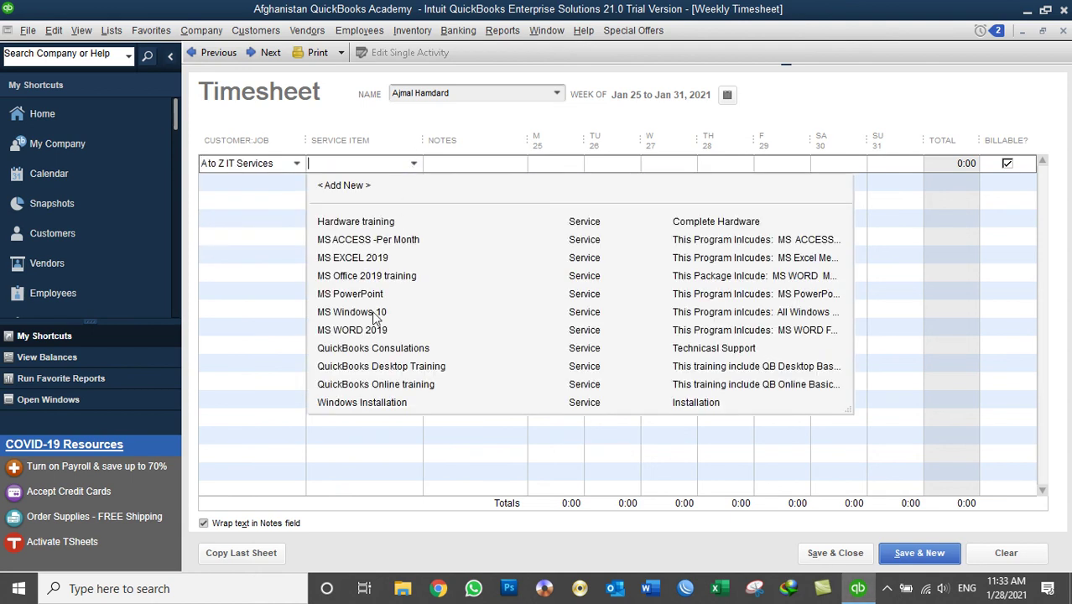
click(397, 369)
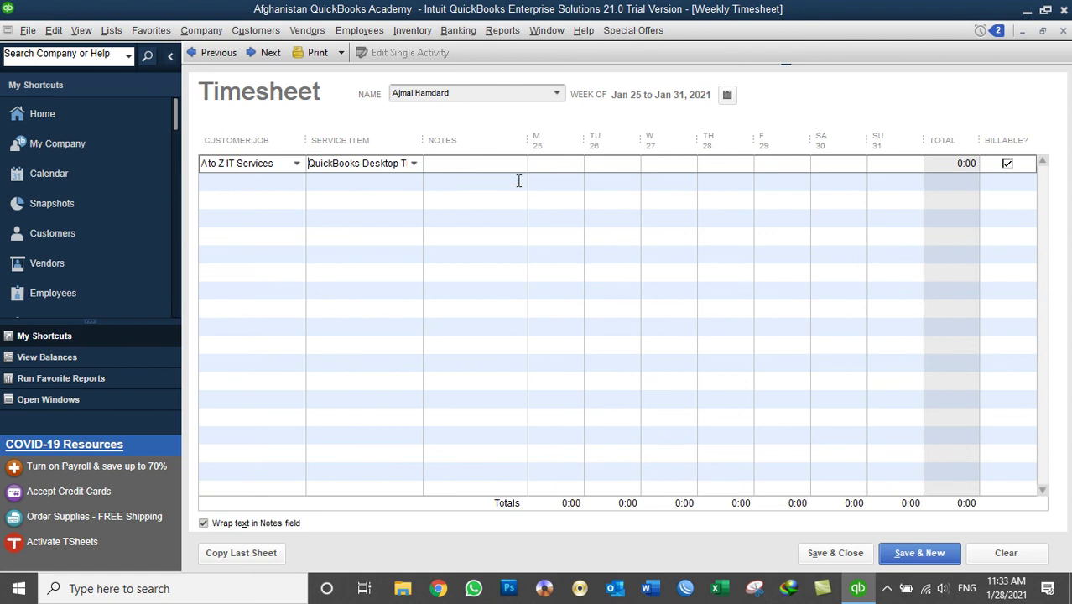
- Enter 1 hour each for Monday 25 and Tuesday 26, then save the timesheet and start a new one
click(562, 165)
text(1)
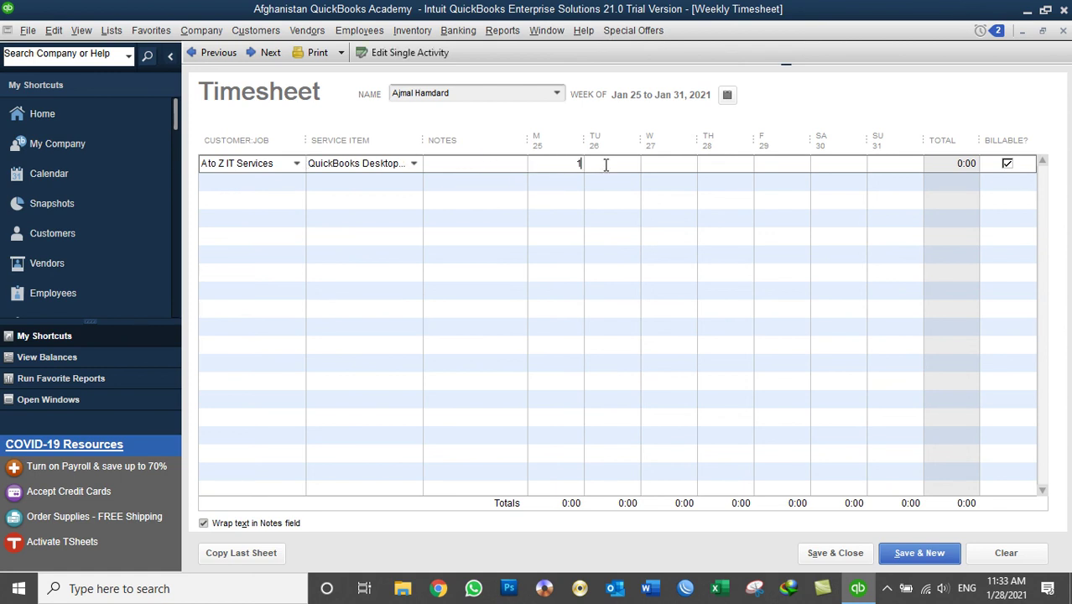
click(605, 165)
text(1)
click(658, 165)
click(914, 552)
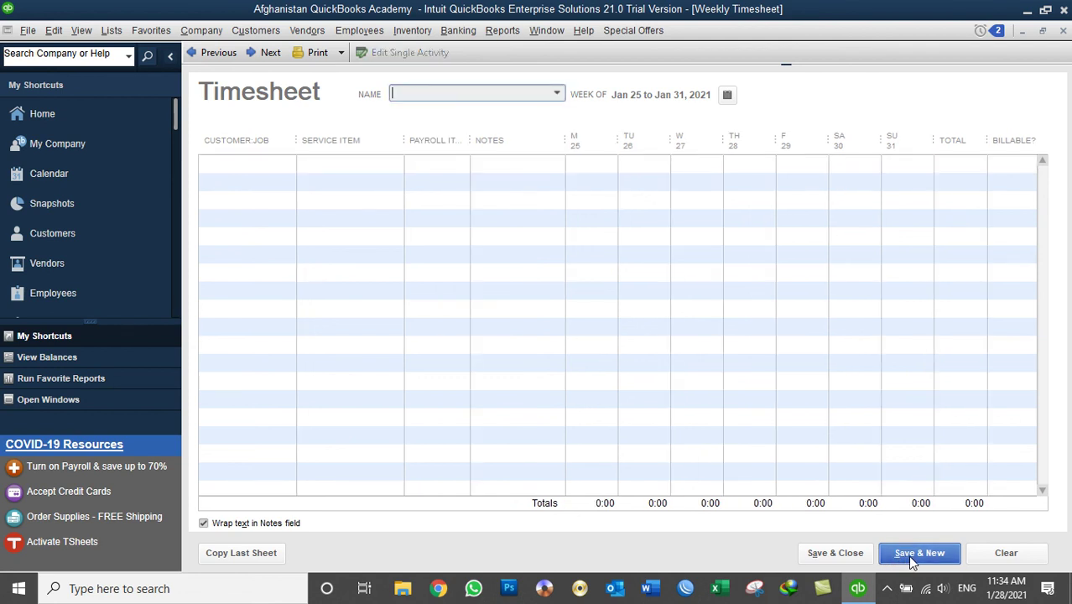
- Choose the second listed employee and set the first row to Aria Delta Consulting Group with QuickBooks Desktop Training
click(556, 93)
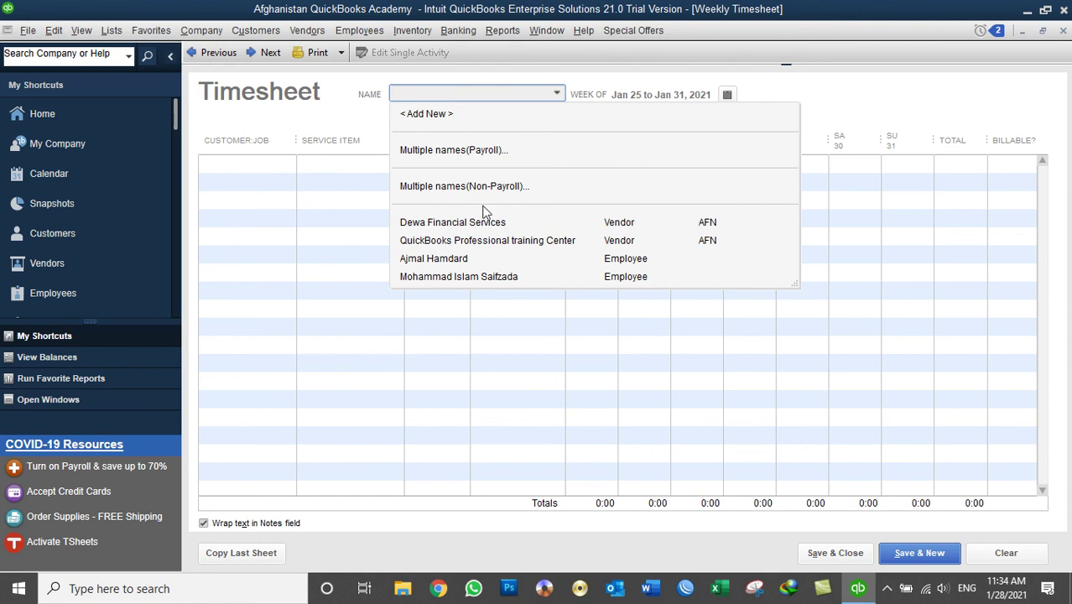
click(463, 277)
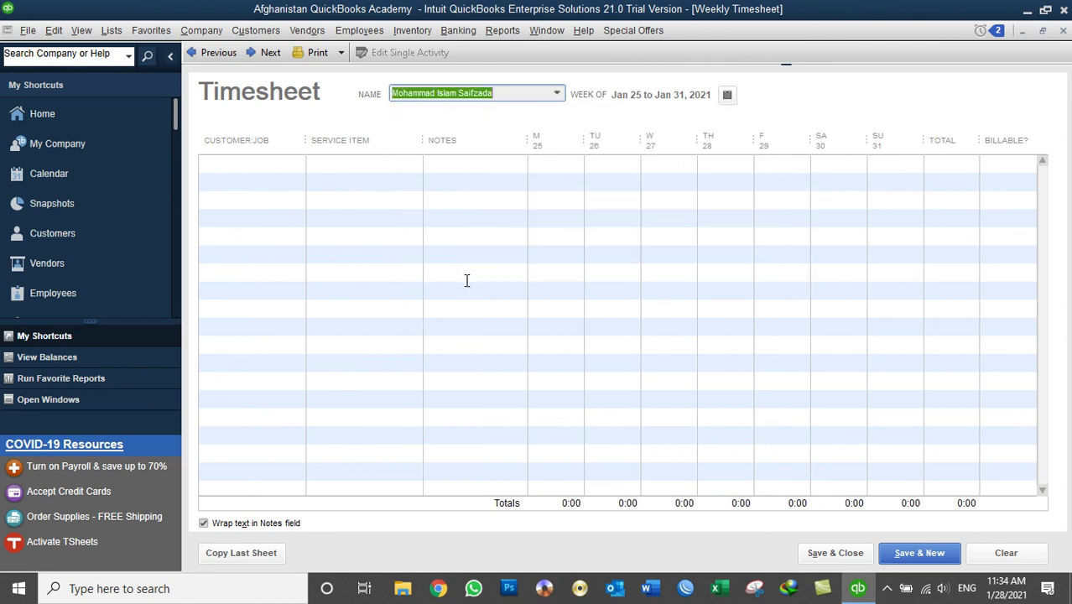
click(270, 162)
click(296, 164)
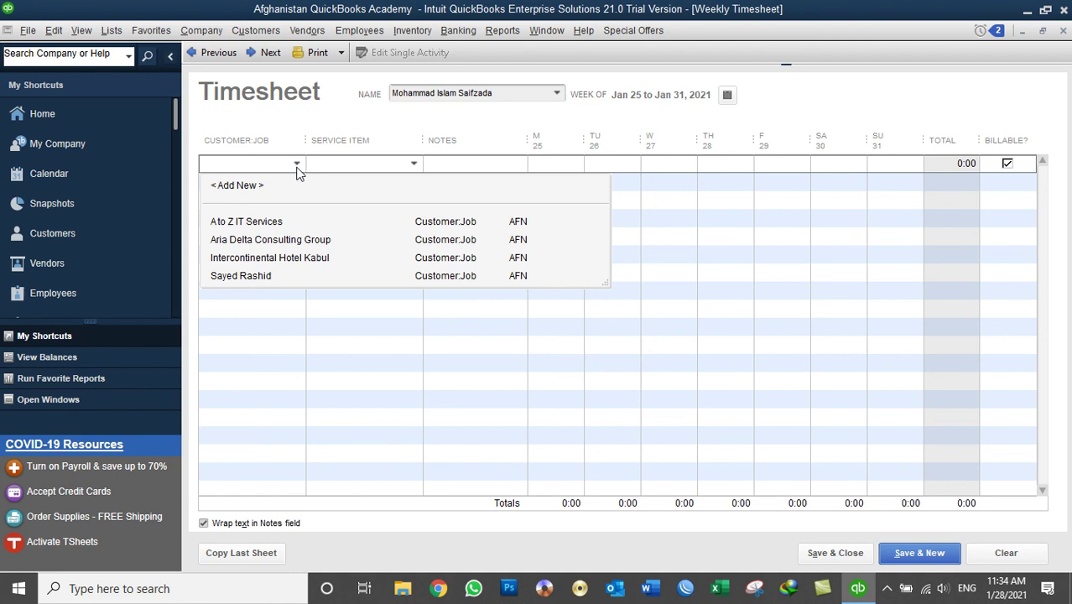
click(265, 243)
click(413, 163)
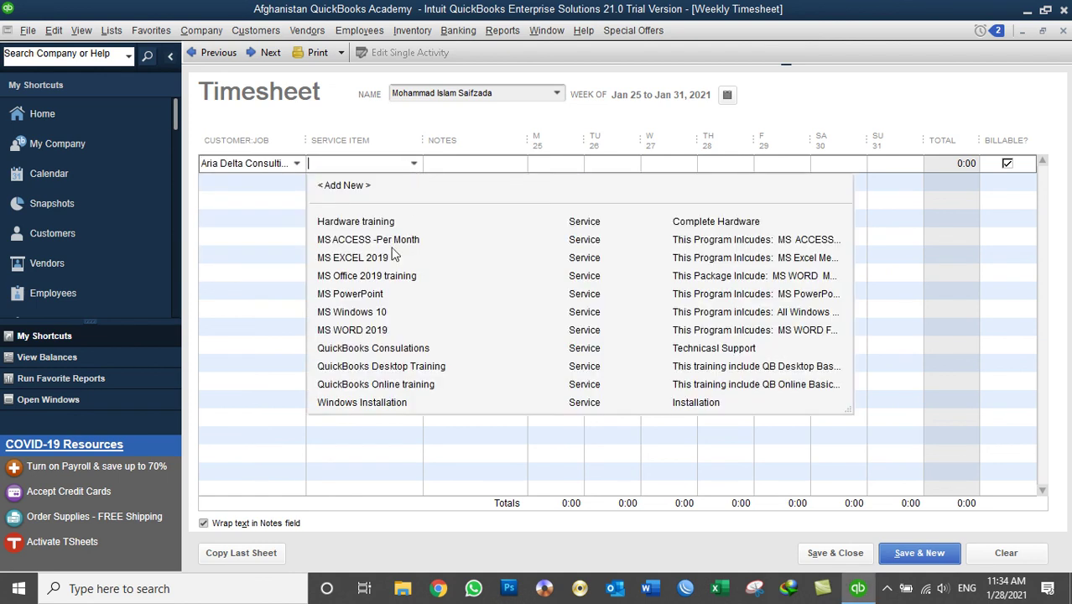
click(363, 373)
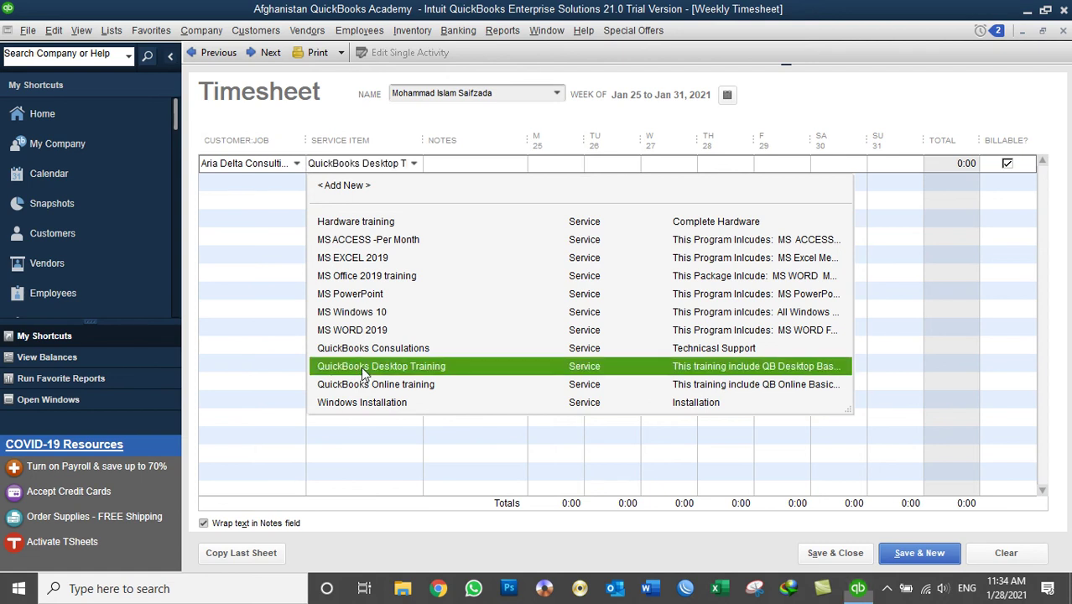
- Enter 1:00 hour each for Monday 25 and Tuesday 26, leave Wednesday 27 blank, and save and close the timesheet
click(544, 163)
click(613, 167)
text(1:00)
click(667, 164)
key(Tab)
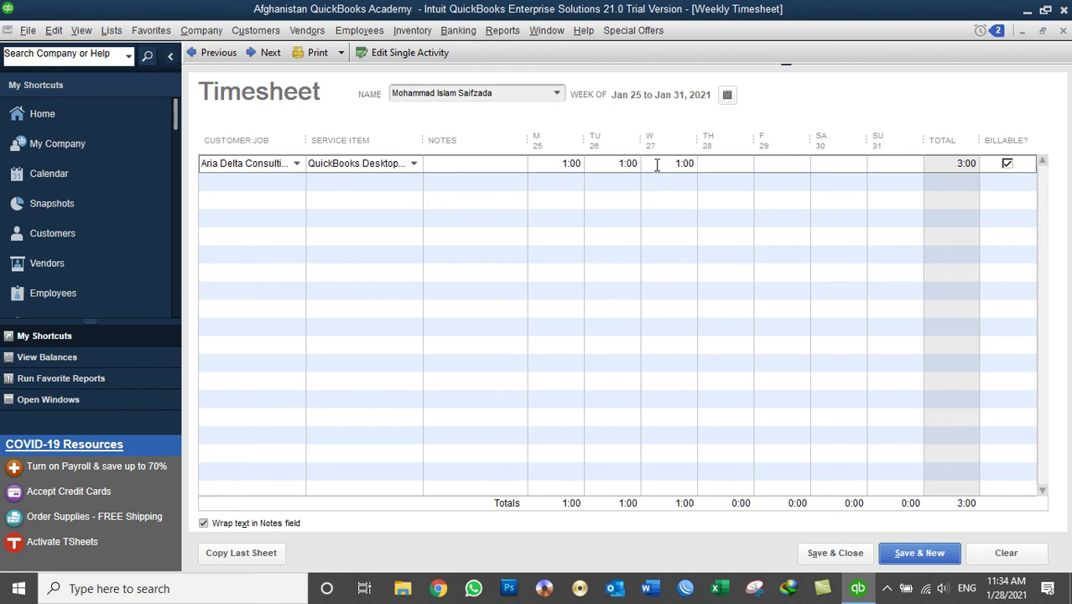
click(652, 164)
key(BackSpace)
click(619, 165)
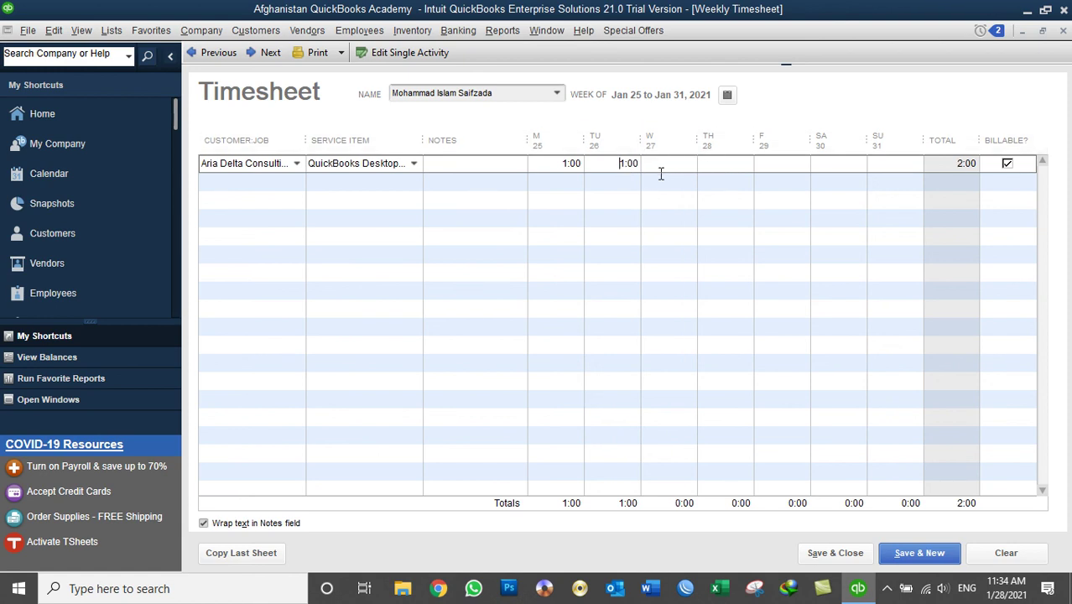
click(827, 550)
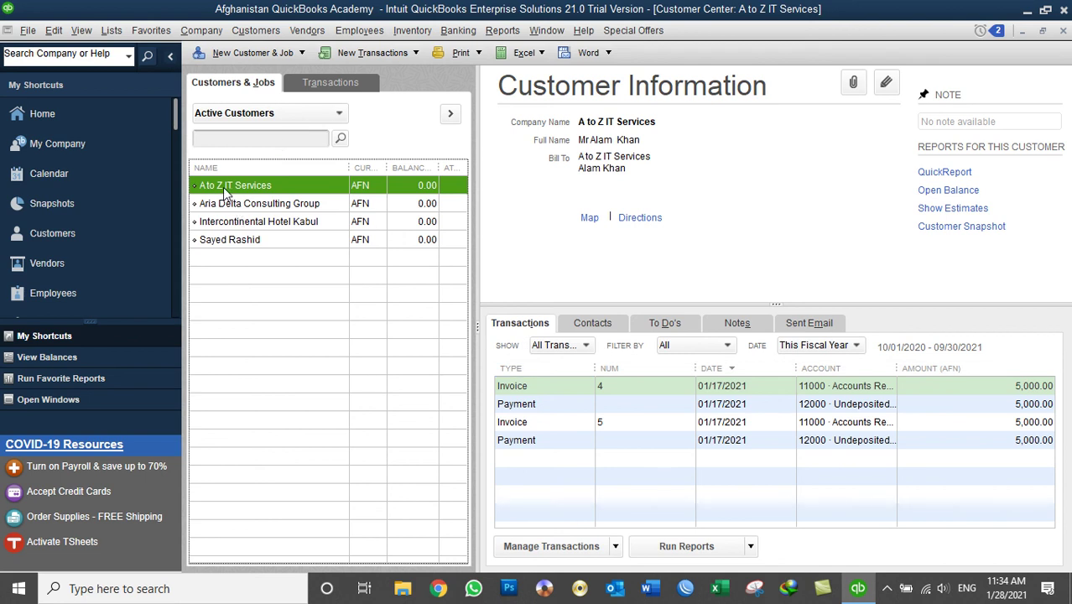
- Start a new invoice and set its customer to A to Z IT Services
click(256, 30)
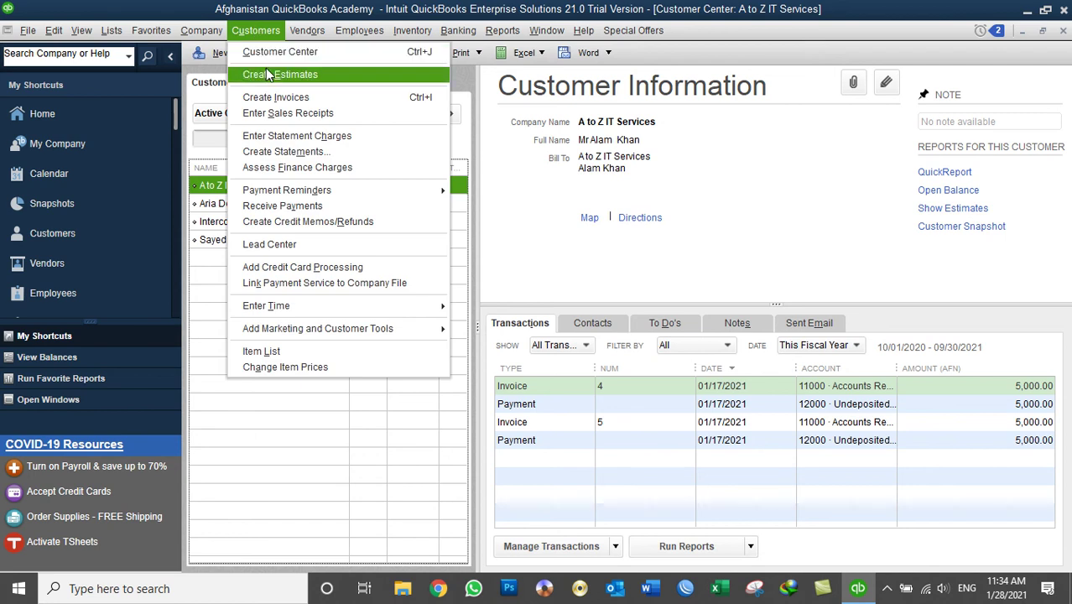
click(274, 30)
click(367, 52)
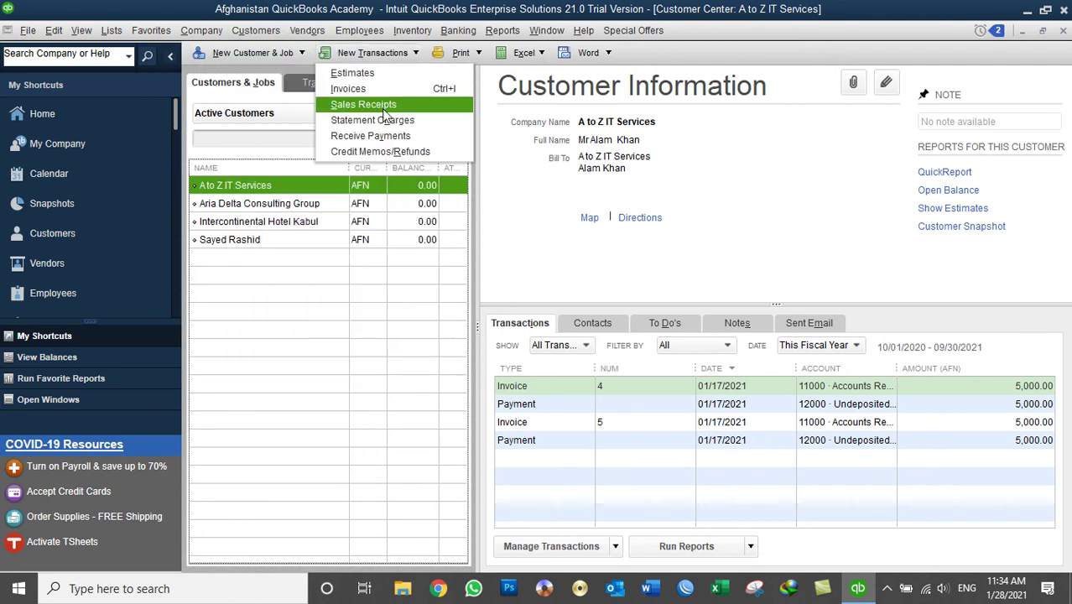
click(353, 88)
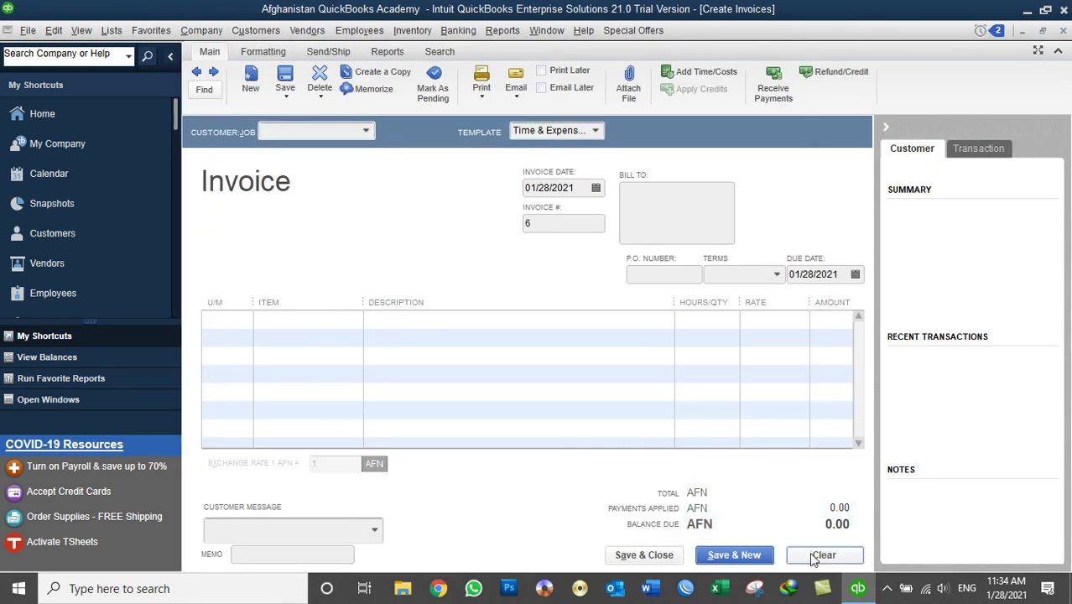
click(366, 131)
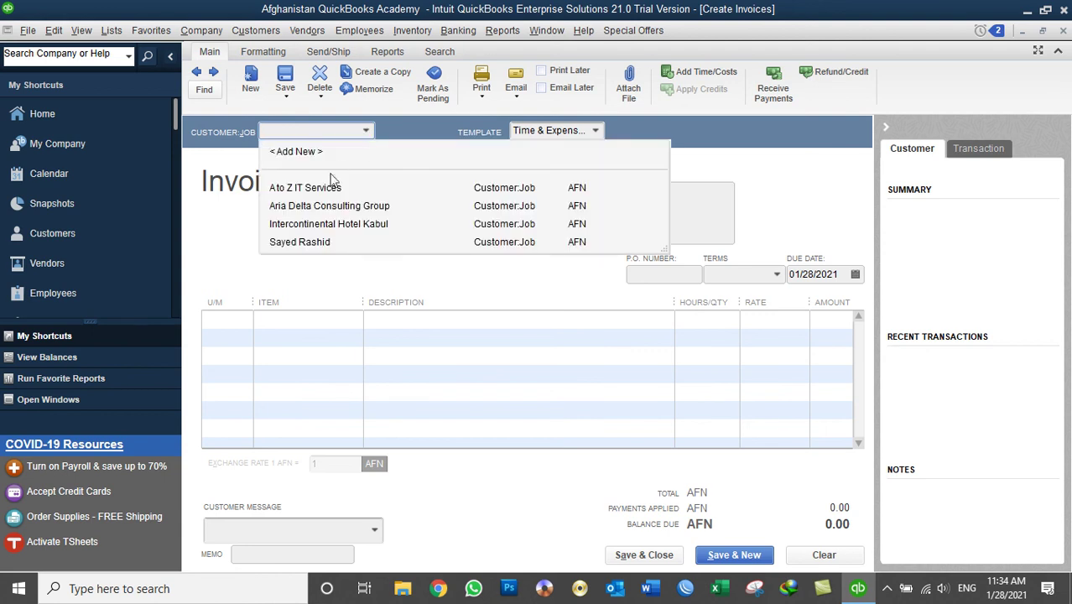
click(329, 181)
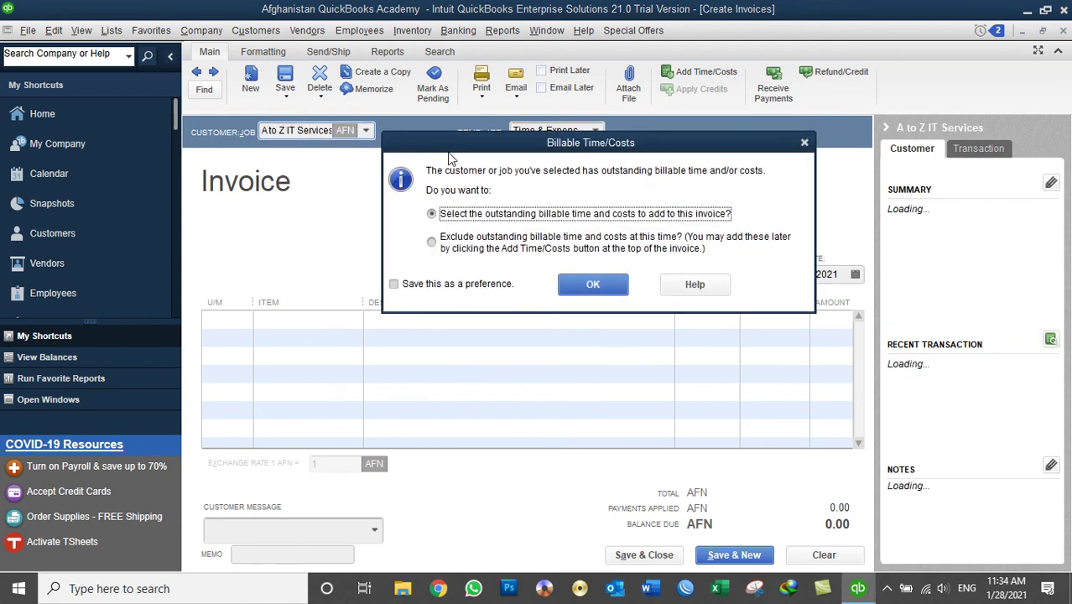
- Choose to add the outstanding billable time, select all listed time entries, and widen the Service Item column
click(593, 284)
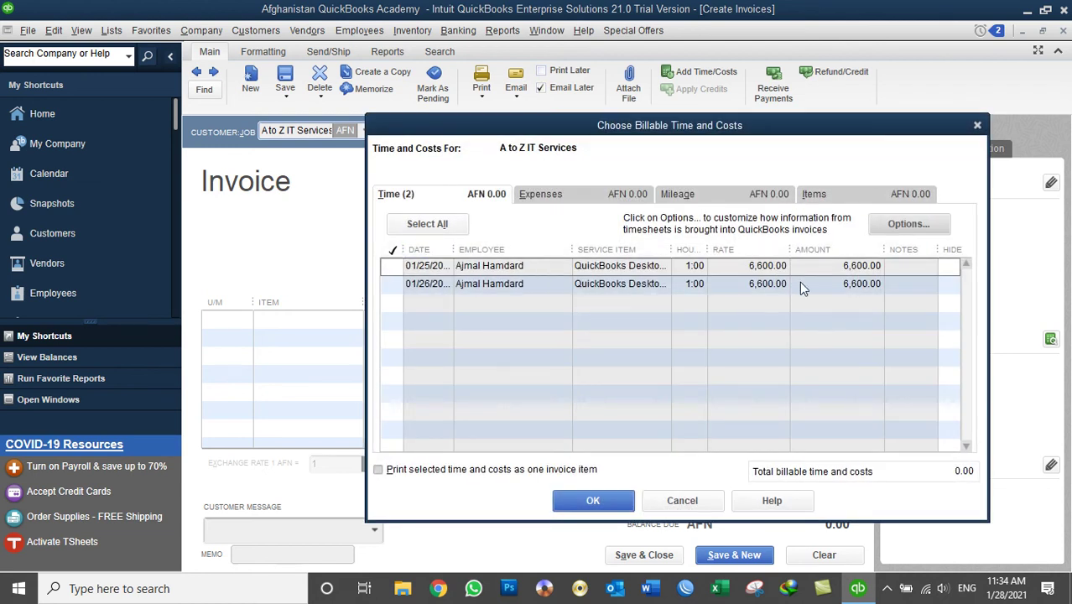
click(427, 224)
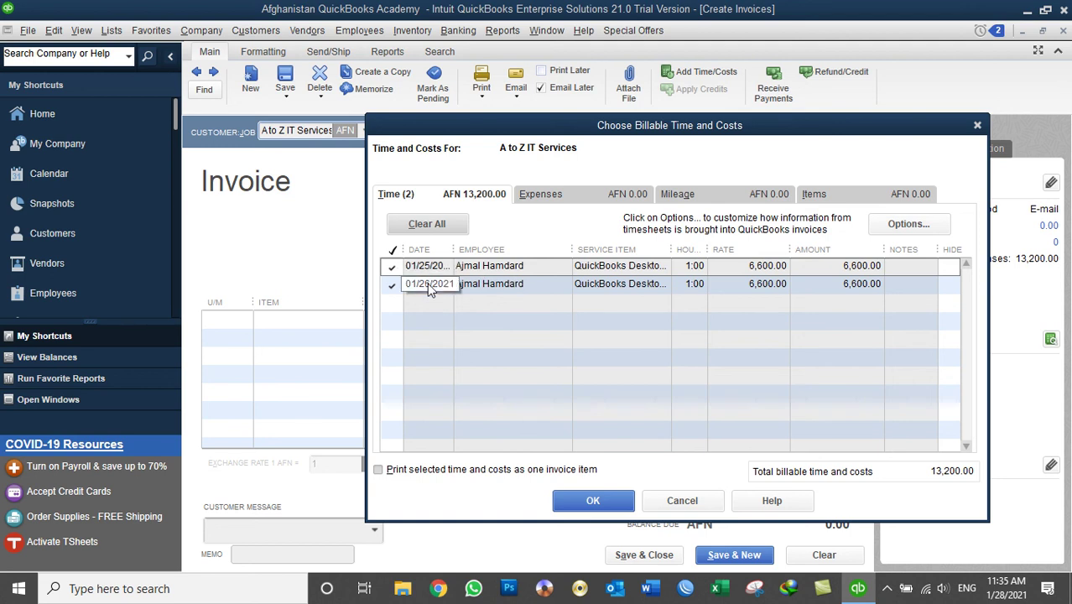
drag(671, 249, 704, 249)
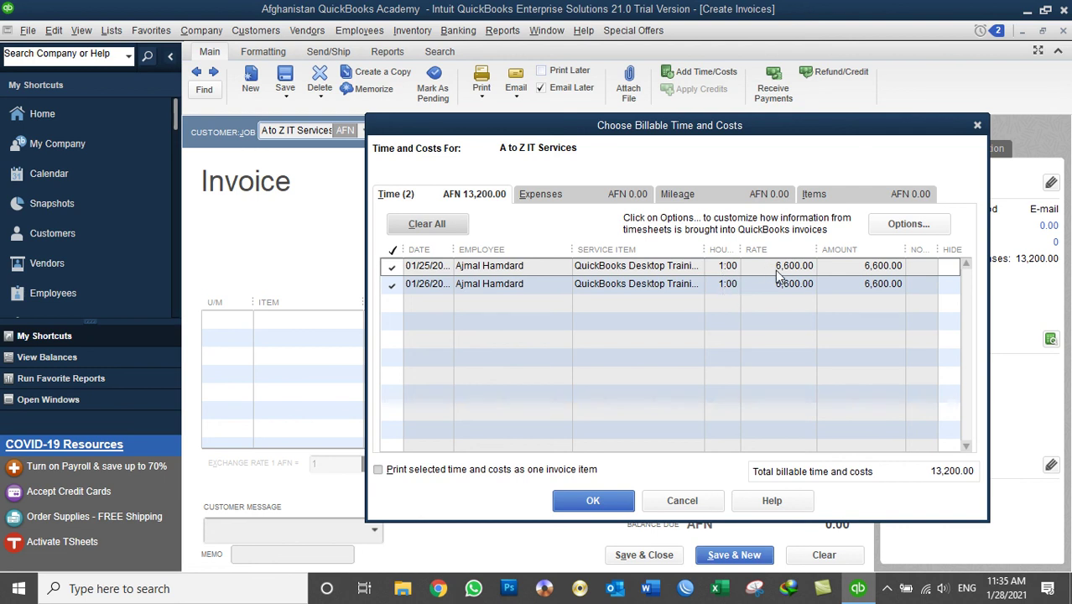
- Open Calculator and subtract 5500 from 6600 to check the difference between the billed and standard rates
key(super+r)
text(calc)
key(Return)
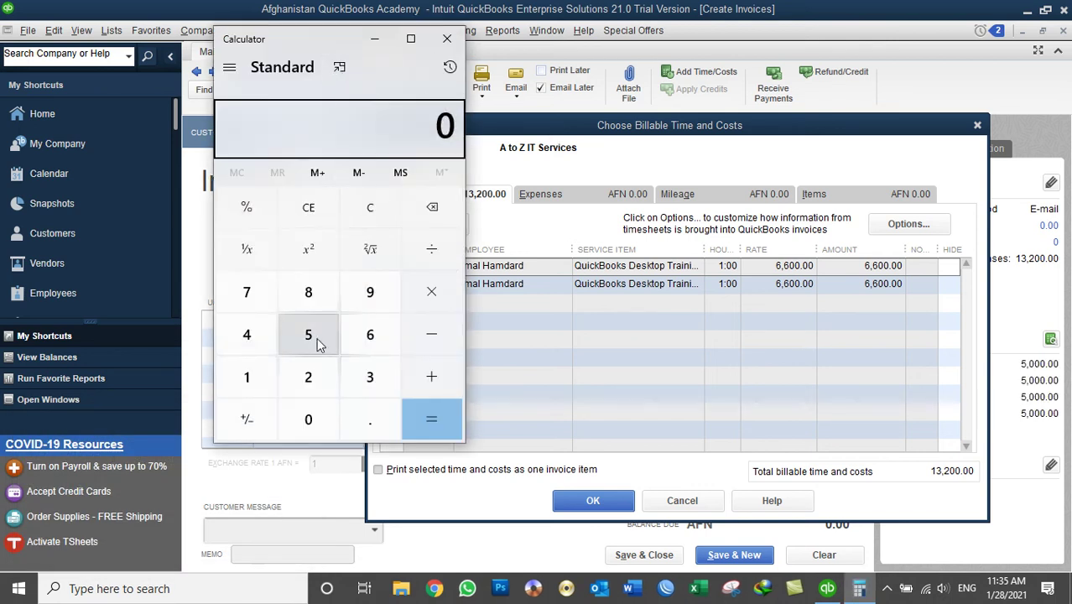
click(381, 339)
click(381, 339)
click(310, 415)
click(312, 415)
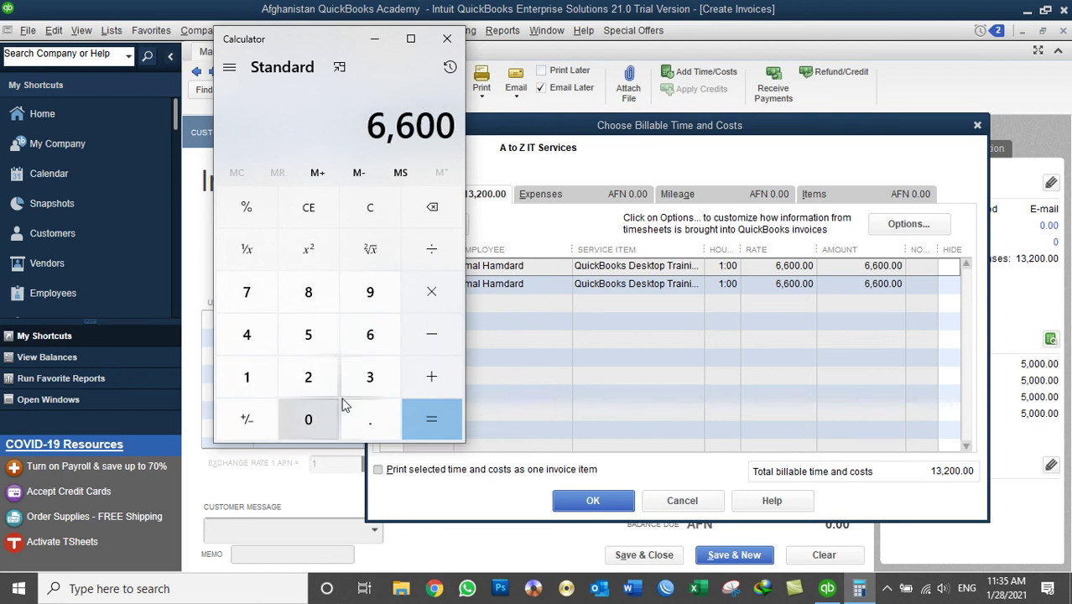
click(422, 349)
click(317, 334)
click(316, 334)
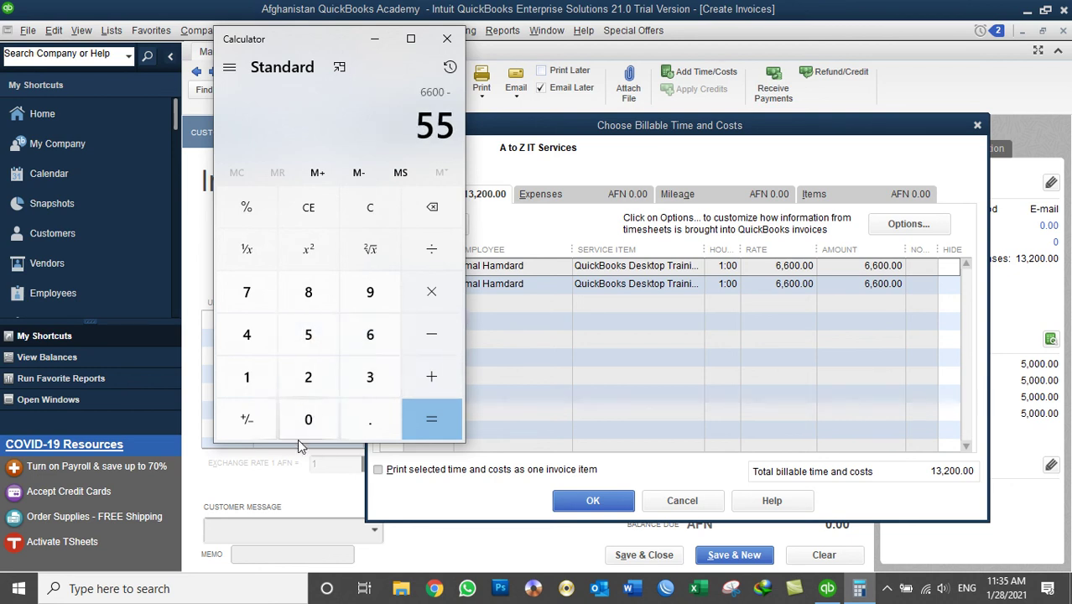
click(300, 435)
click(312, 428)
click(421, 406)
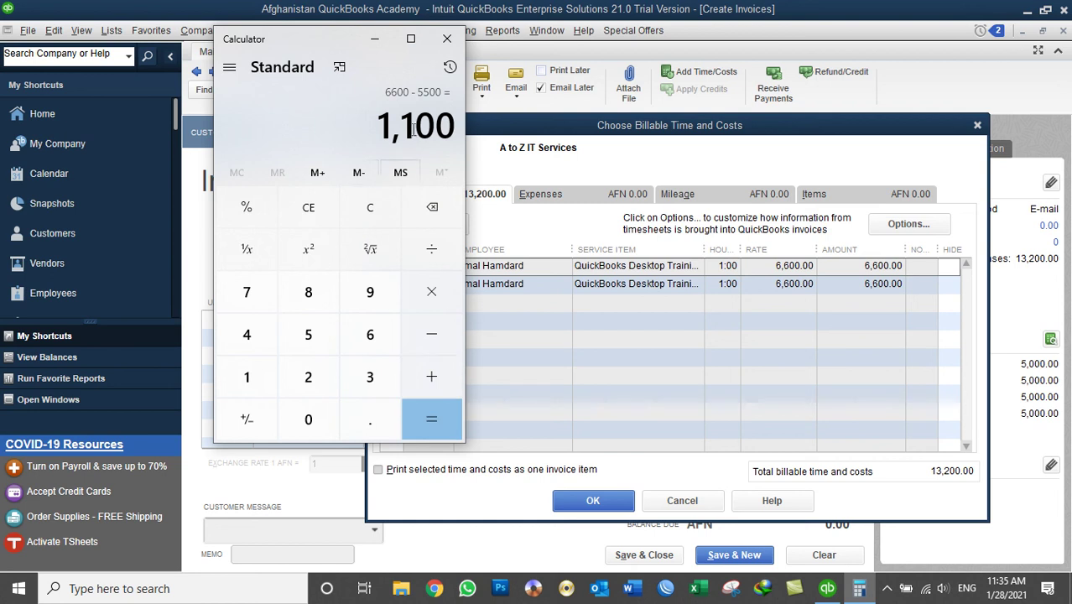
click(385, 214)
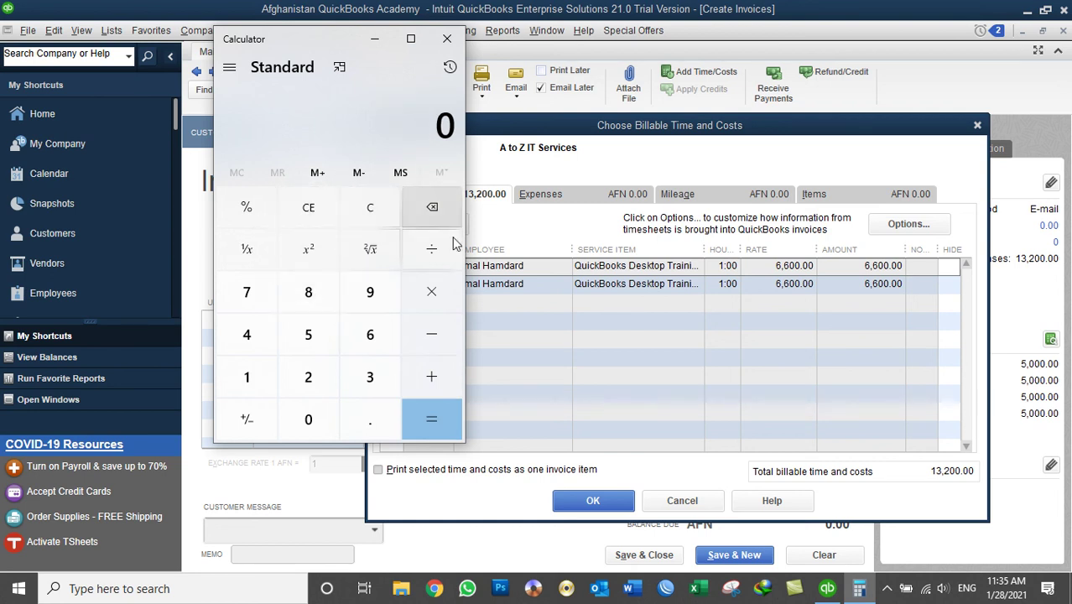
click(309, 337)
click(309, 337)
click(309, 415)
click(308, 415)
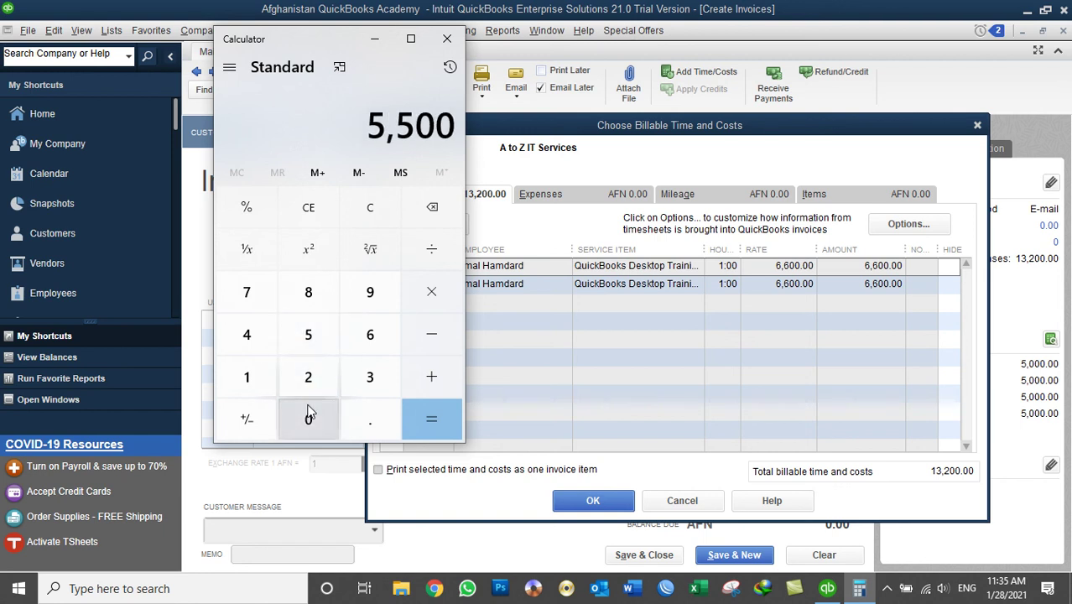
click(428, 294)
click(311, 377)
click(308, 377)
click(369, 207)
- Calculate 5500 × 20 ÷ 100 to check the 20 percent rate increase, and close Calculator
double_click(309, 334)
click(307, 419)
click(308, 420)
click(431, 292)
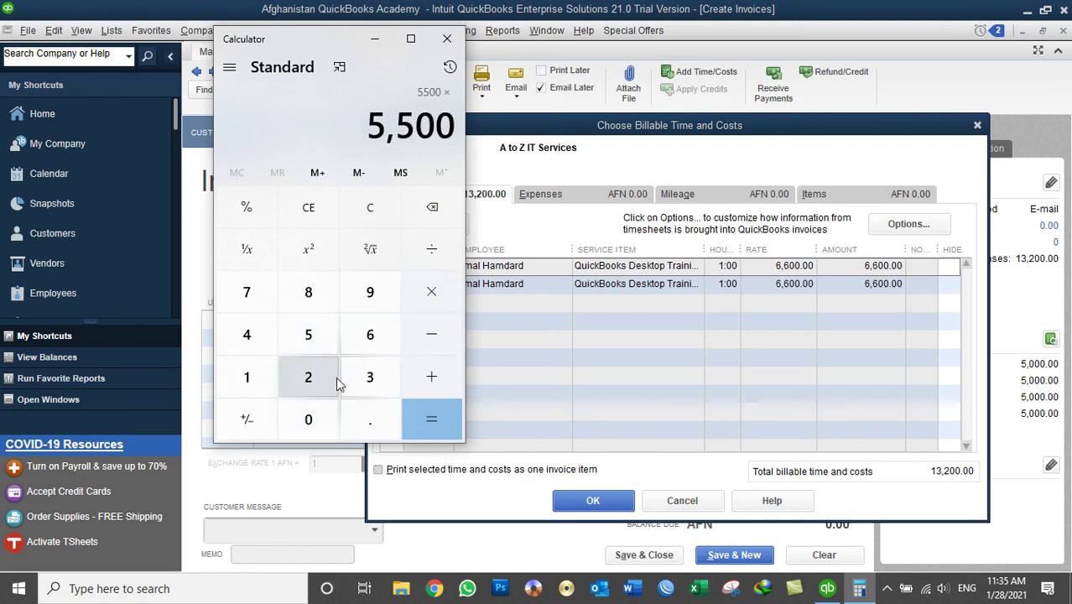
click(334, 382)
click(308, 419)
click(431, 249)
click(247, 377)
double_click(307, 418)
click(424, 414)
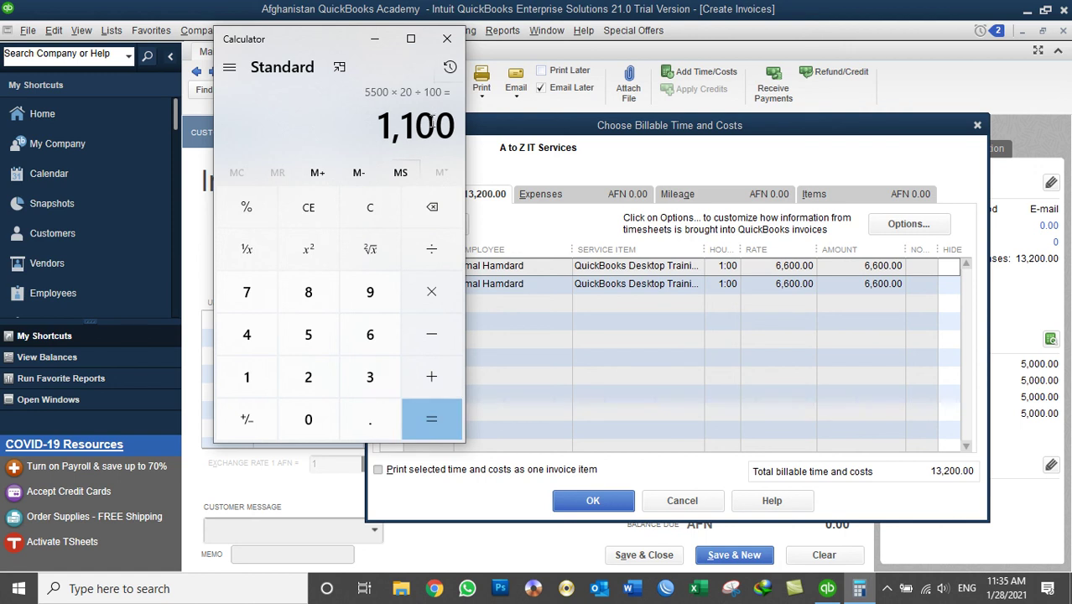
click(448, 39)
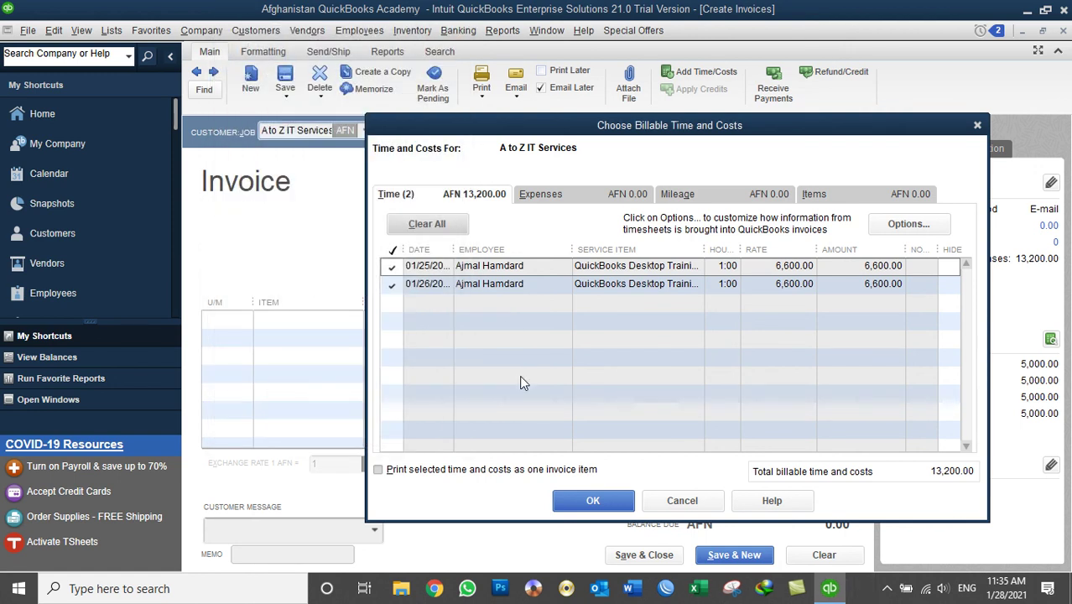
- Add the selected time entries to the invoice, turn off Email Later, and save and close the invoice
click(593, 497)
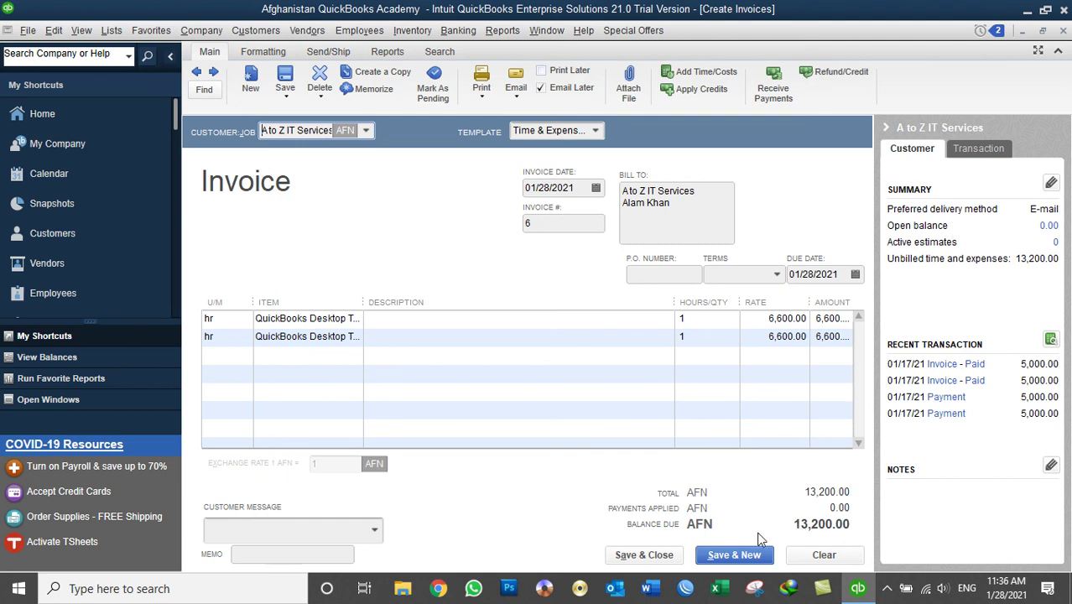
click(663, 555)
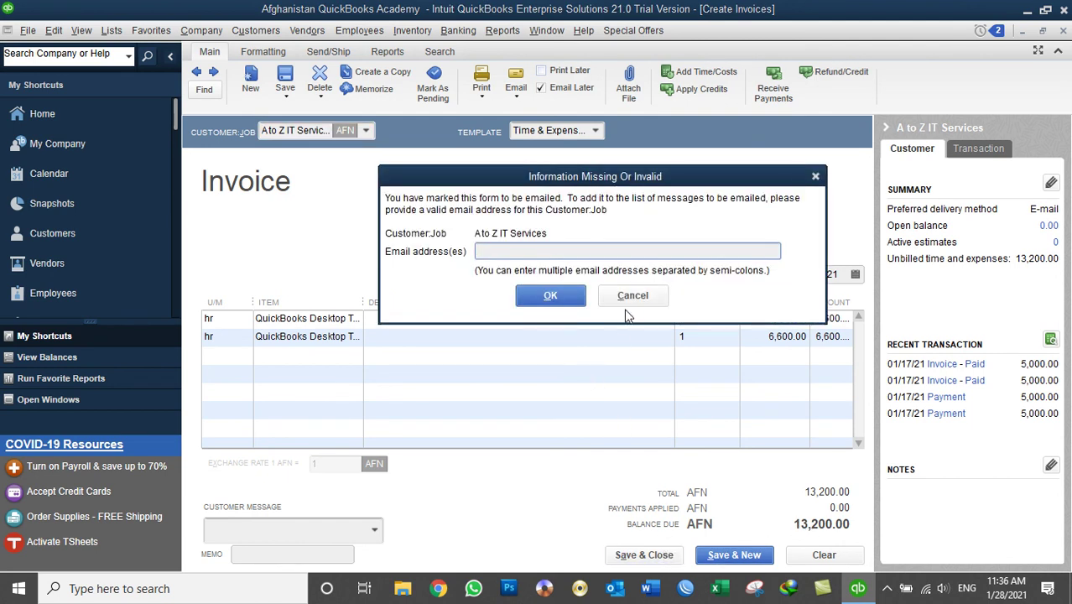
click(634, 296)
click(541, 88)
click(649, 555)
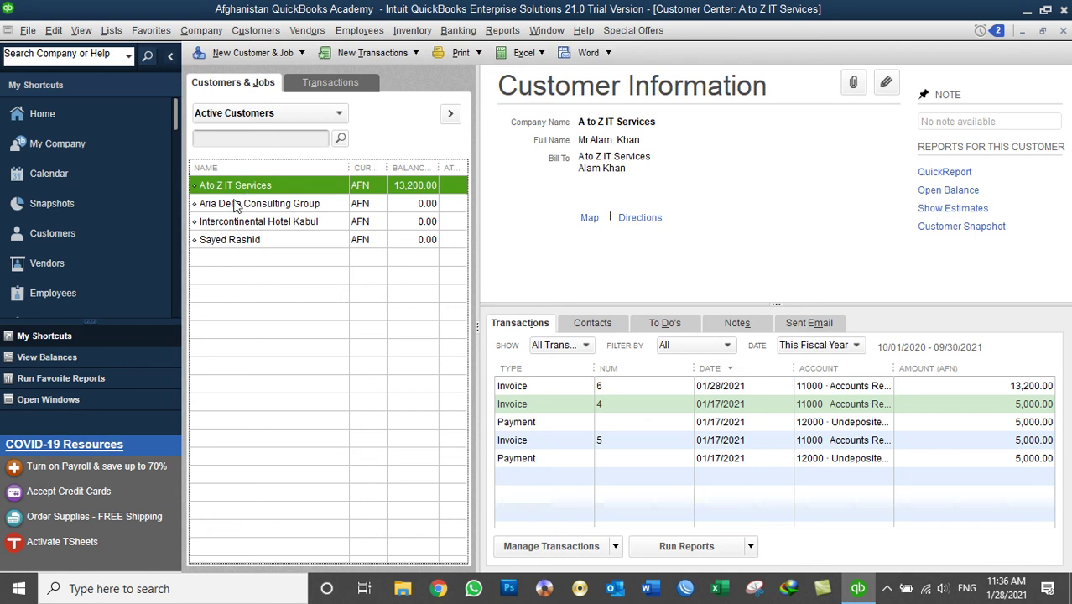
- Select the customer Aria Delta Consulting Group in the customer list and start a new invoice
click(233, 206)
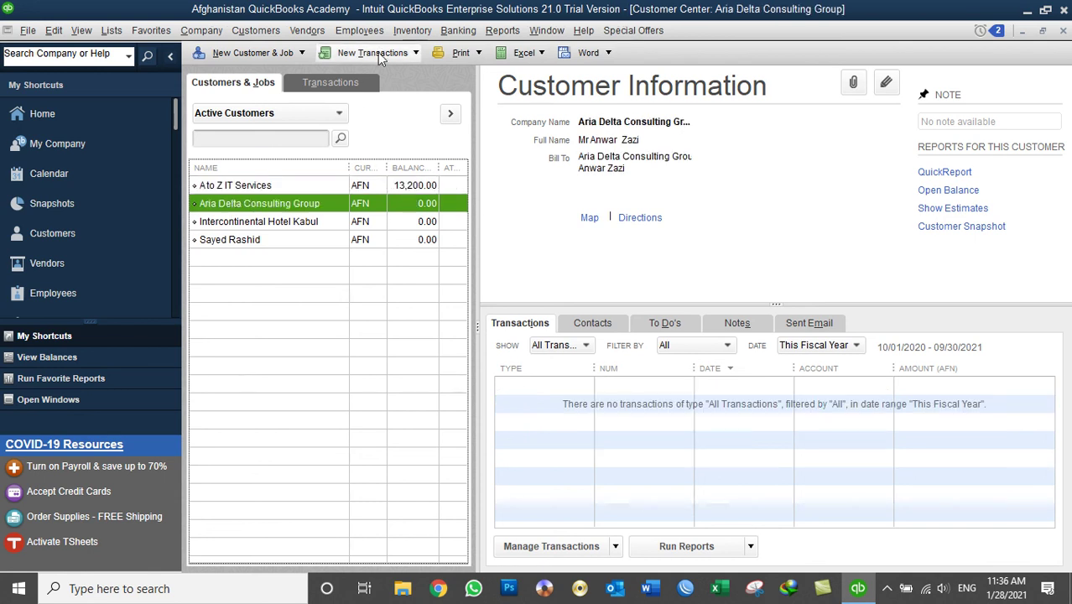
click(373, 52)
click(349, 88)
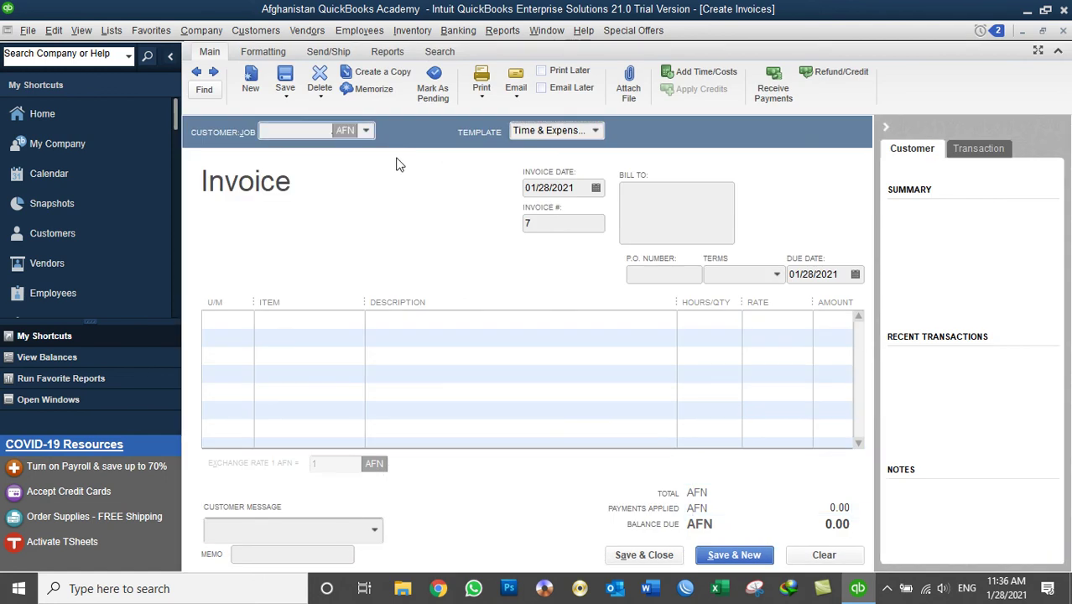
click(699, 73)
click(527, 197)
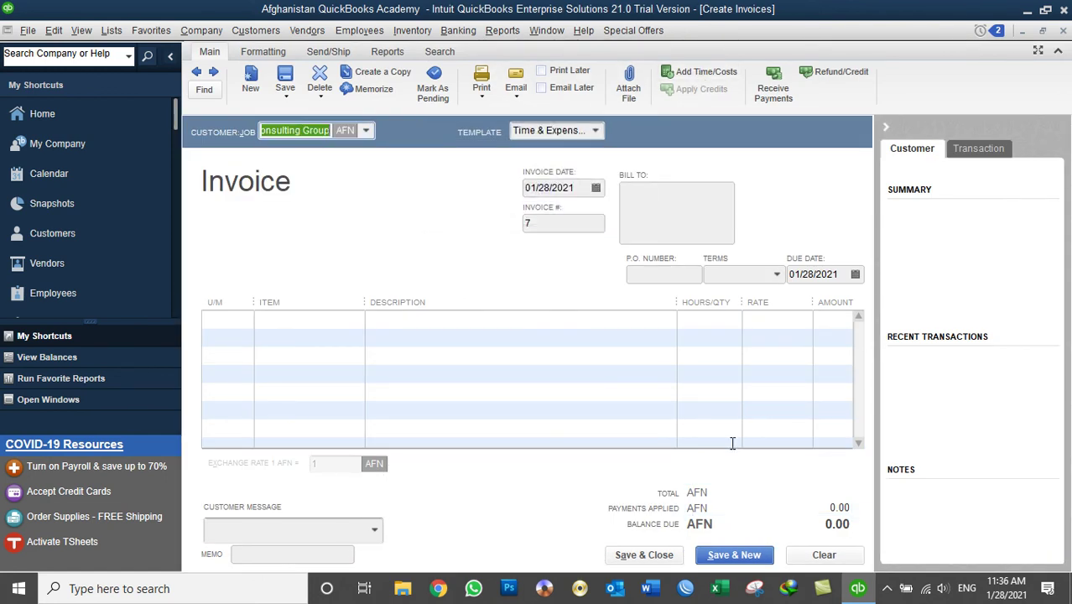
click(822, 547)
- Set the invoice customer to Aria Delta Consulting Group and select all its outstanding time entries, with the Employee column widened
click(365, 131)
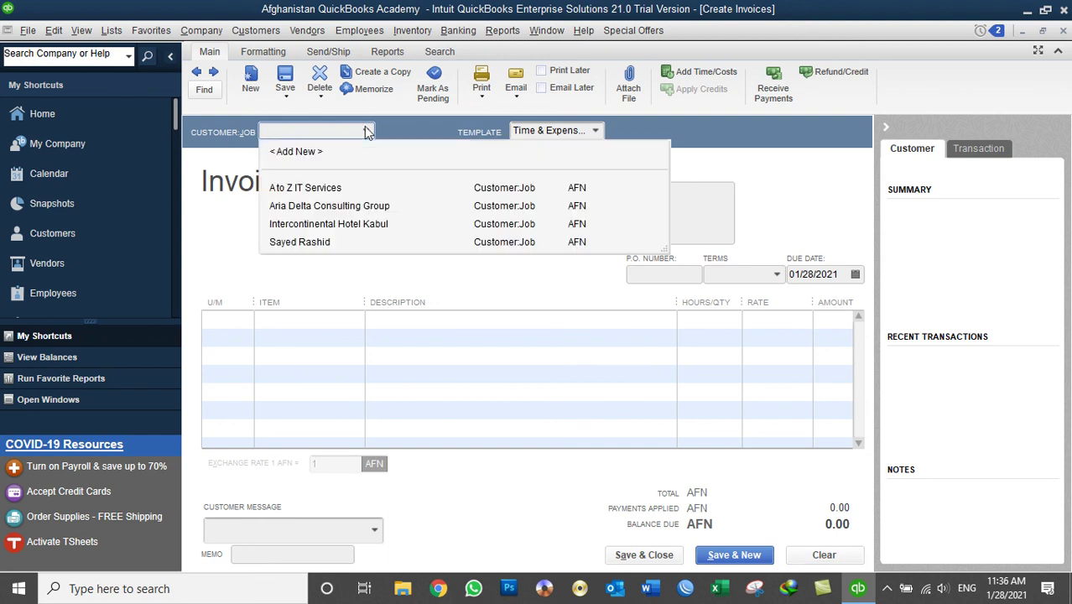
click(318, 206)
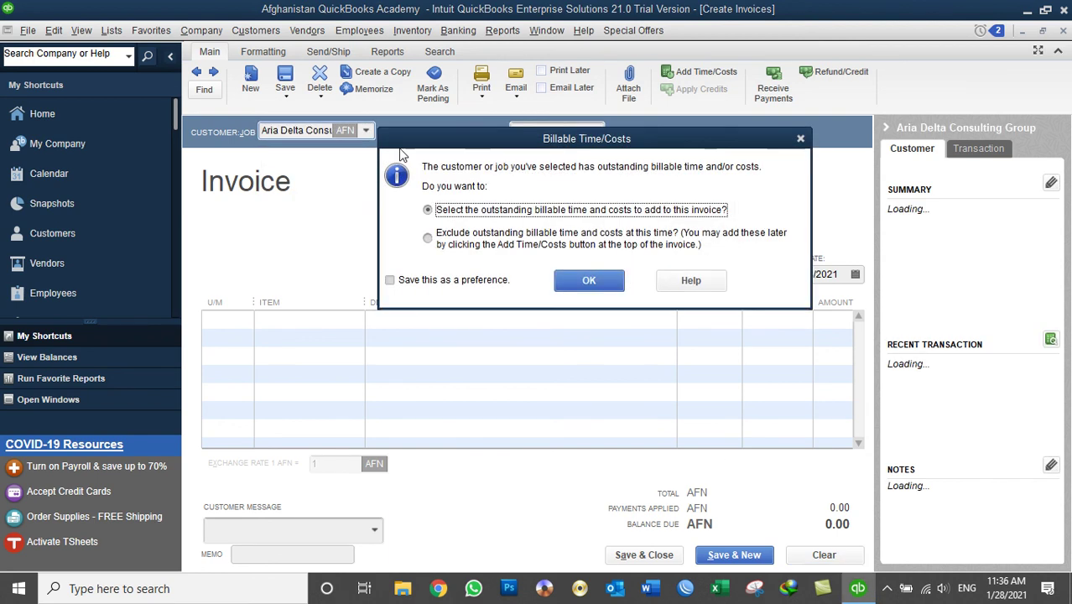
click(590, 280)
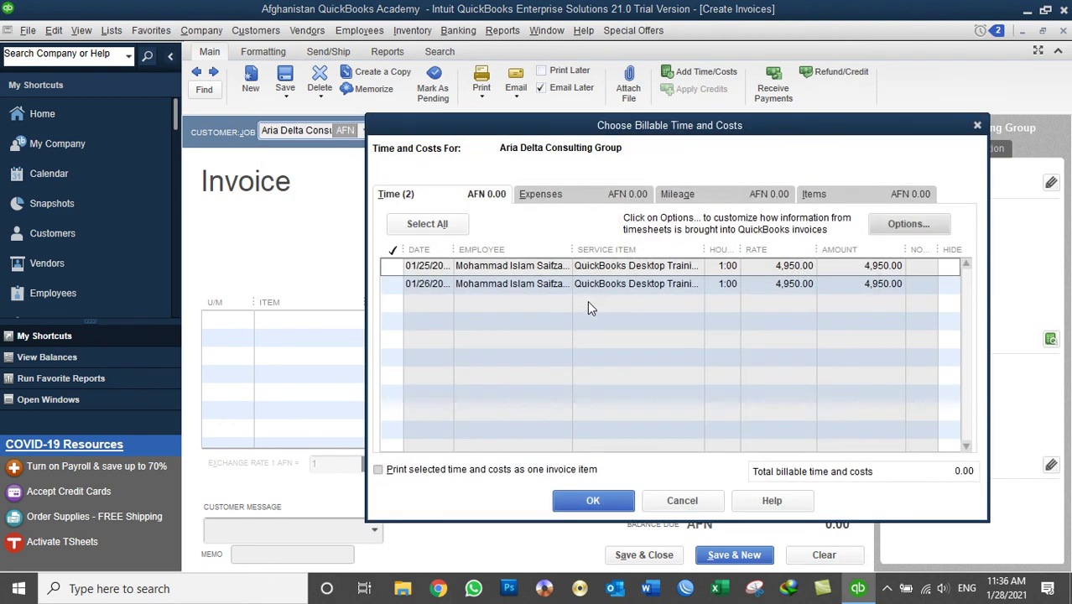
click(427, 224)
drag(569, 255, 610, 255)
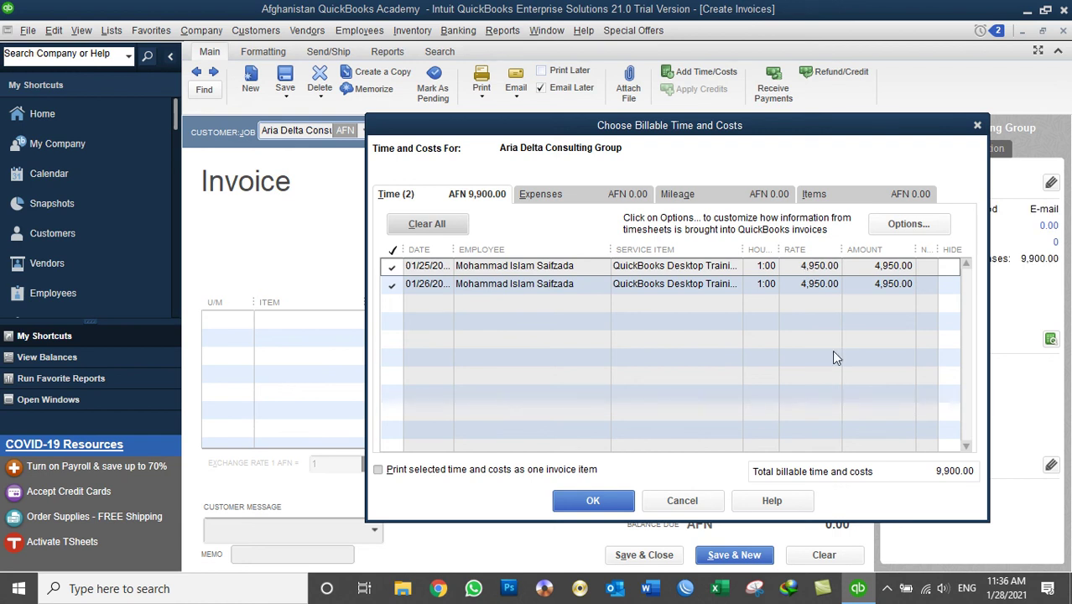
- Open Calculator and compute 5500 × 10 ÷ 100 to find 10 percent of the standard rate
key(super+r)
text(calc)
key(Return)
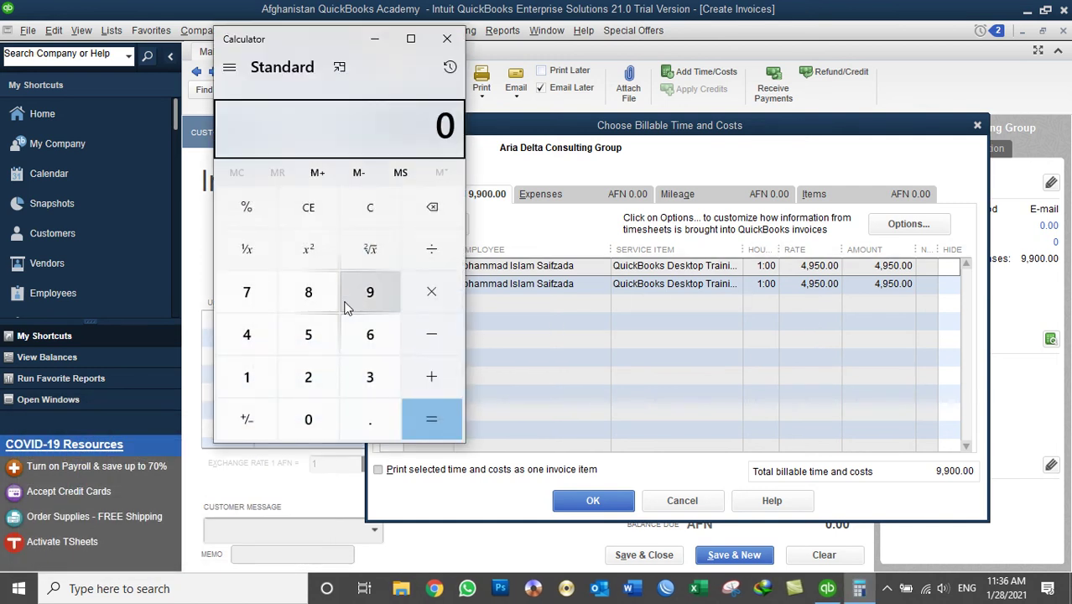
click(310, 335)
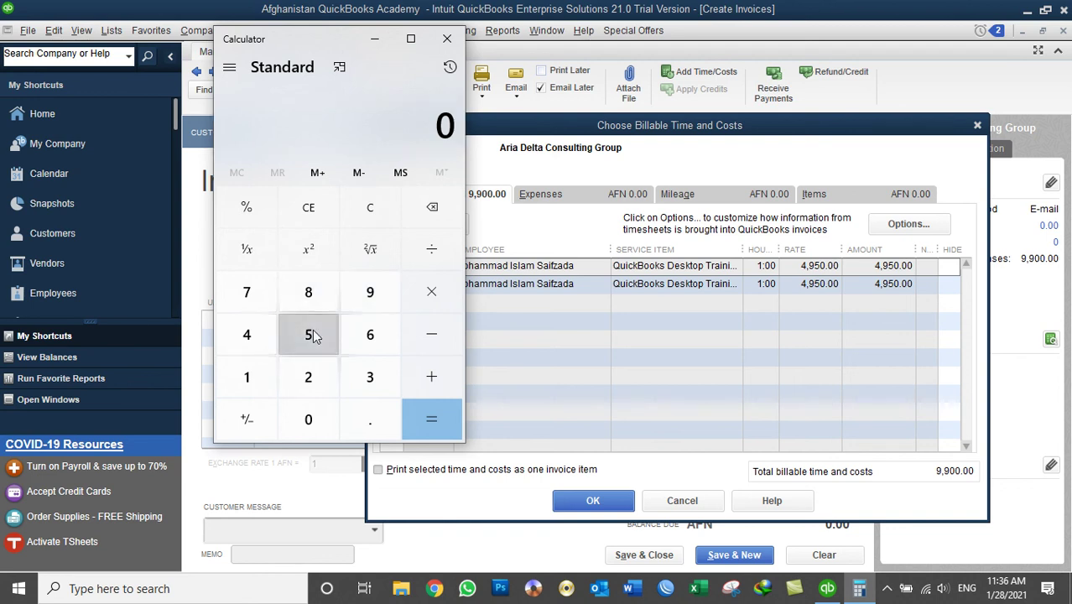
click(309, 336)
click(323, 431)
click(323, 431)
click(432, 291)
click(255, 380)
click(308, 420)
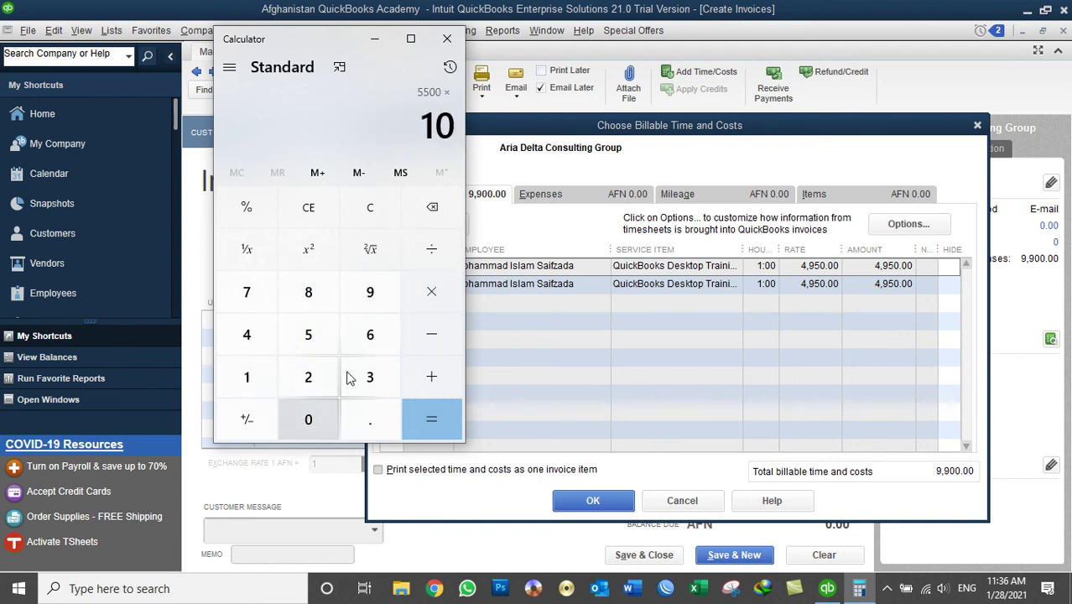
click(431, 249)
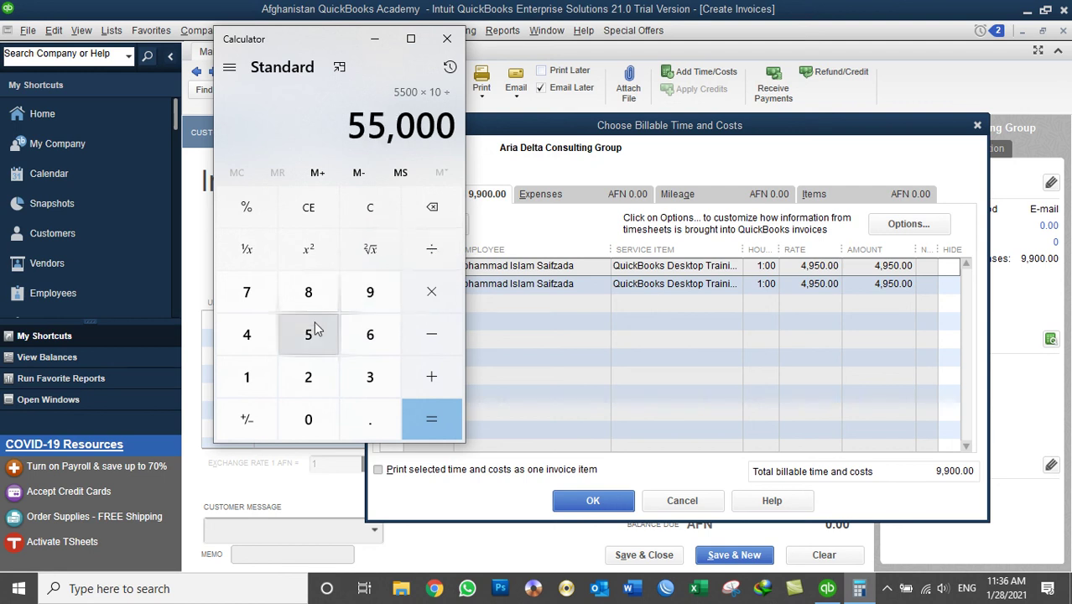
click(247, 379)
click(316, 432)
click(317, 431)
click(419, 423)
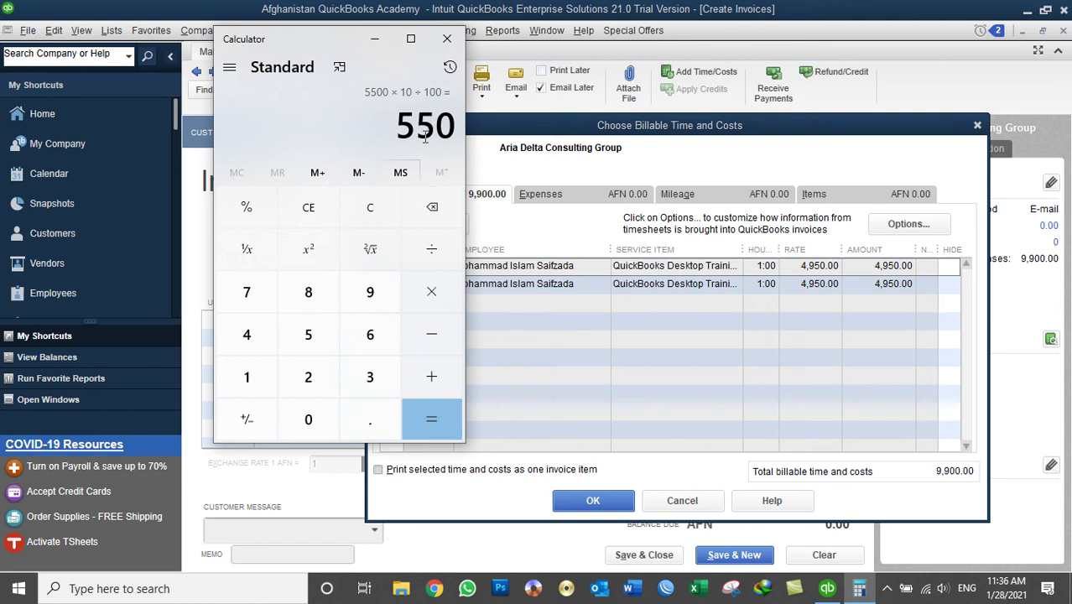
- Clear the calculation, subtract 550 from 5500 to verify the reduced billing rate, and close Calculator
click(370, 210)
click(316, 344)
click(317, 344)
click(309, 419)
click(310, 419)
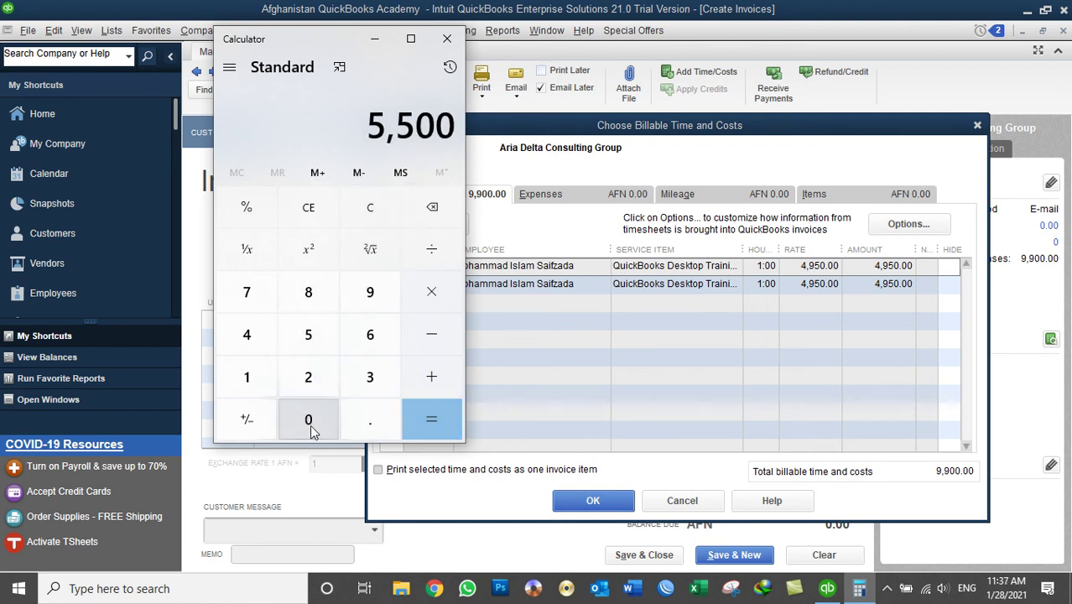
click(431, 343)
click(316, 345)
click(309, 340)
click(309, 416)
click(431, 415)
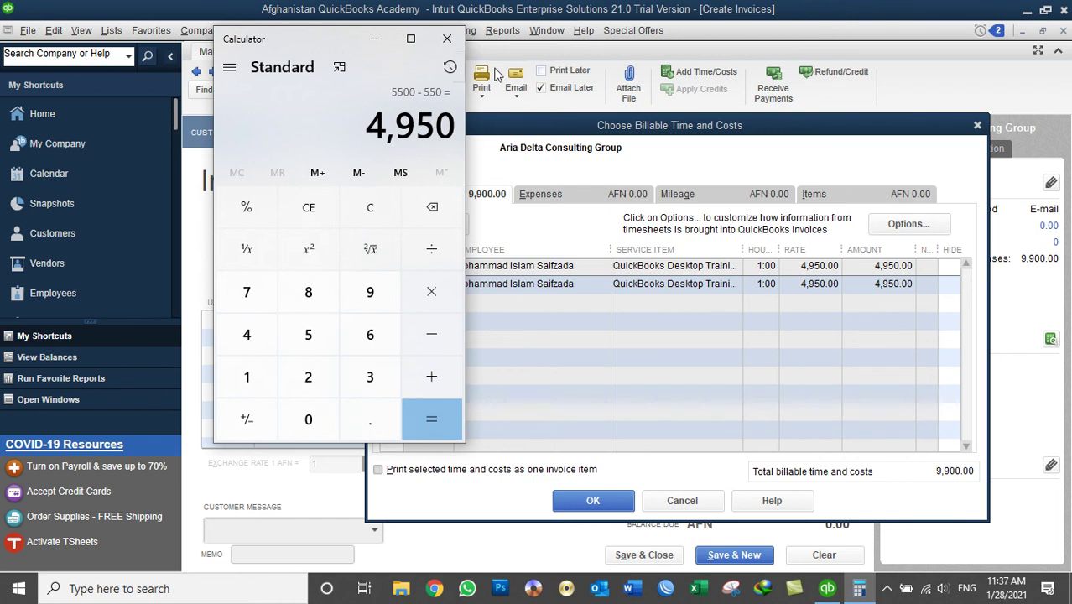
click(447, 39)
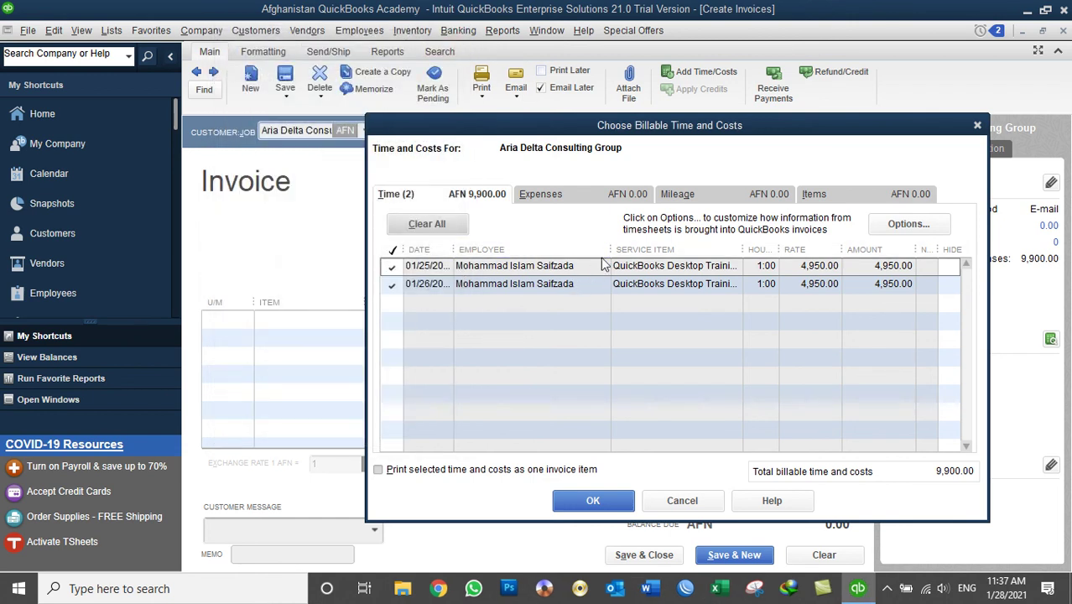
- Widen the Service Item column, add the selected billable time to the Aria Delta Consulting Group invoice, and save and close it
drag(609, 249, 594, 249)
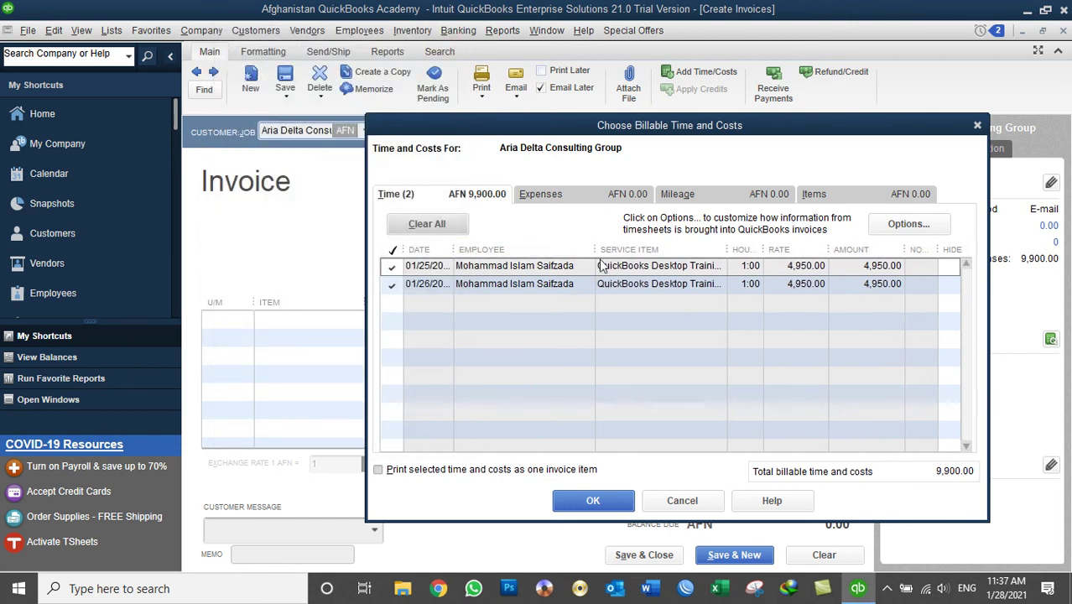
drag(727, 249, 757, 249)
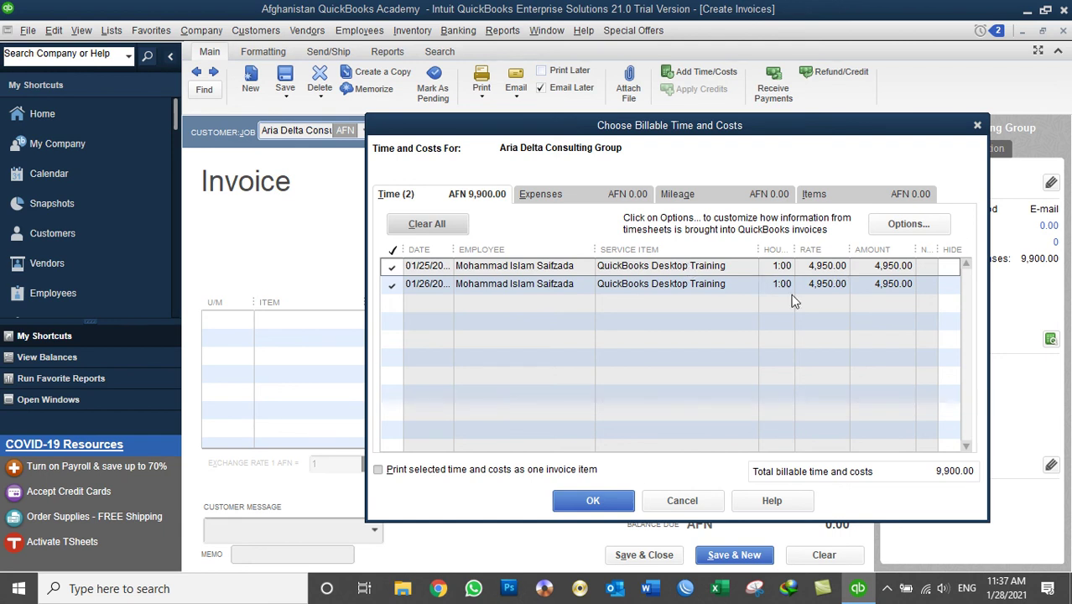
click(595, 500)
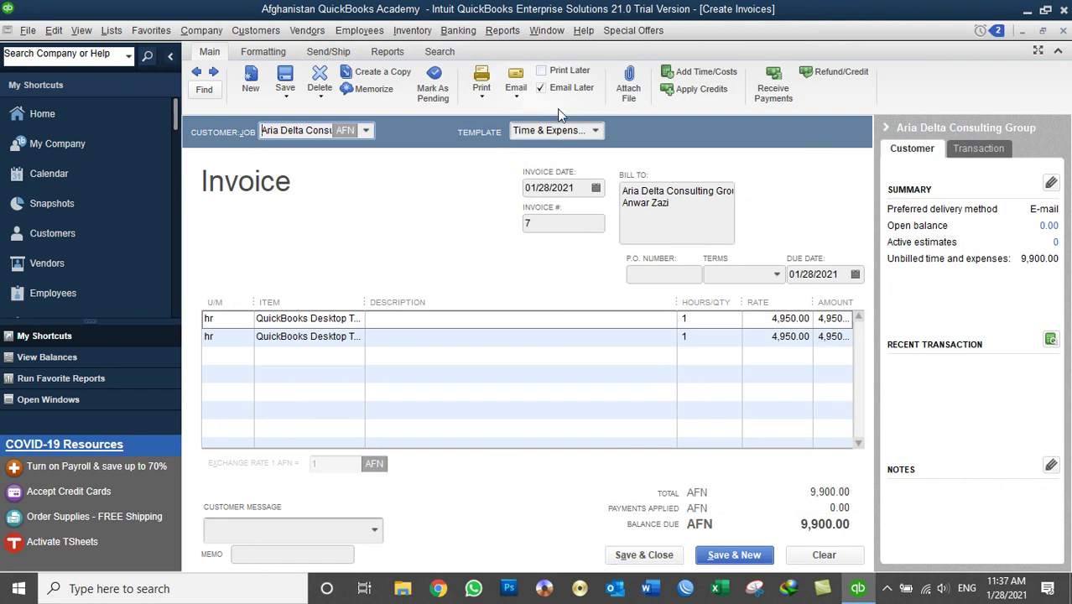
click(659, 560)
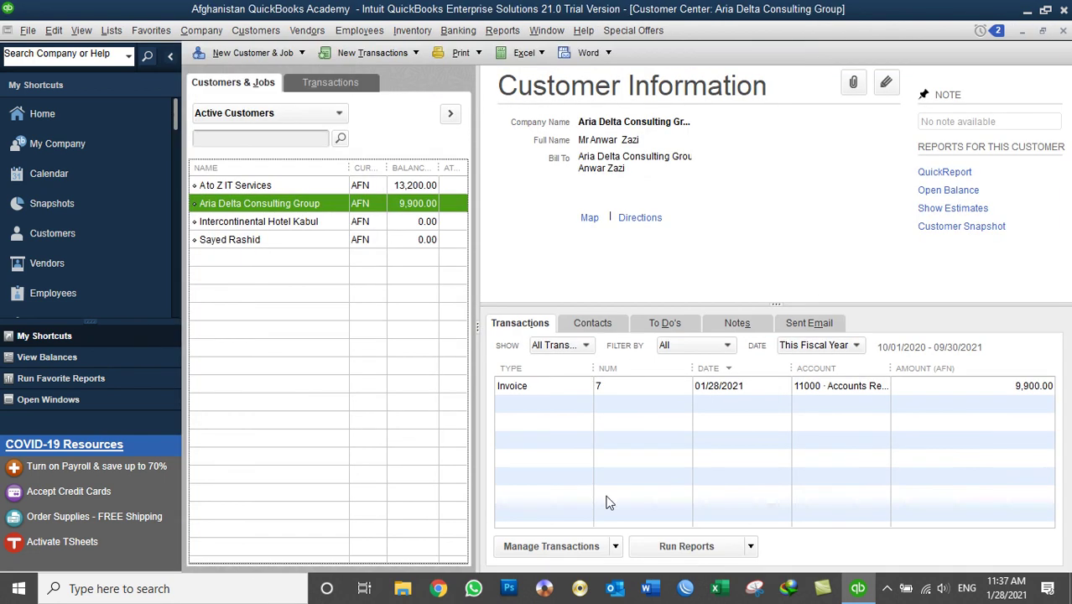
- Compare the balances and transactions of A to Z IT Services and Aria Delta Consulting Group in the customer list
click(407, 190)
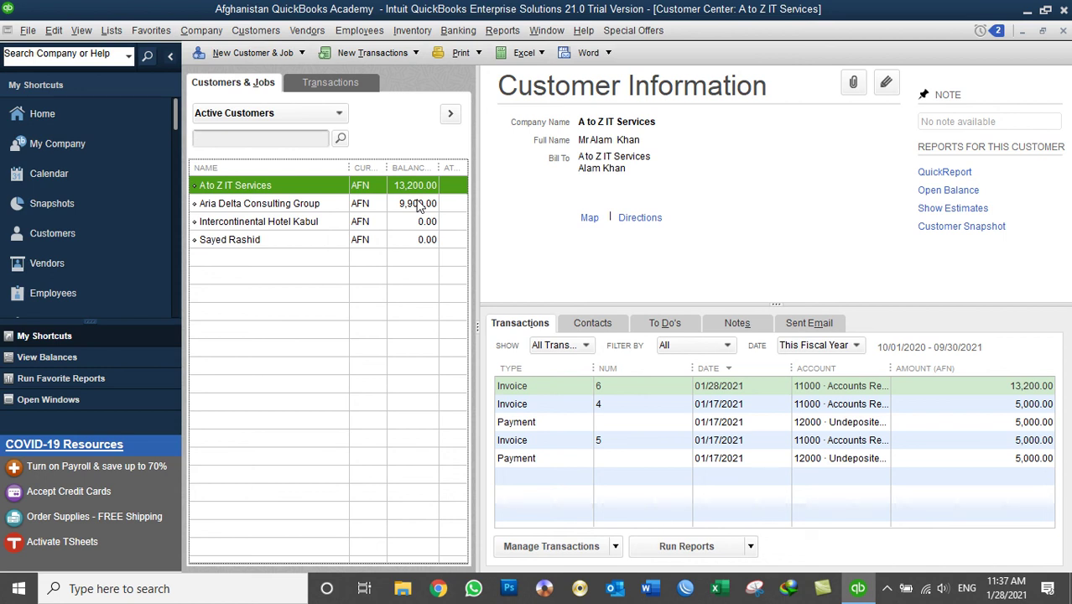
click(420, 206)
click(415, 188)
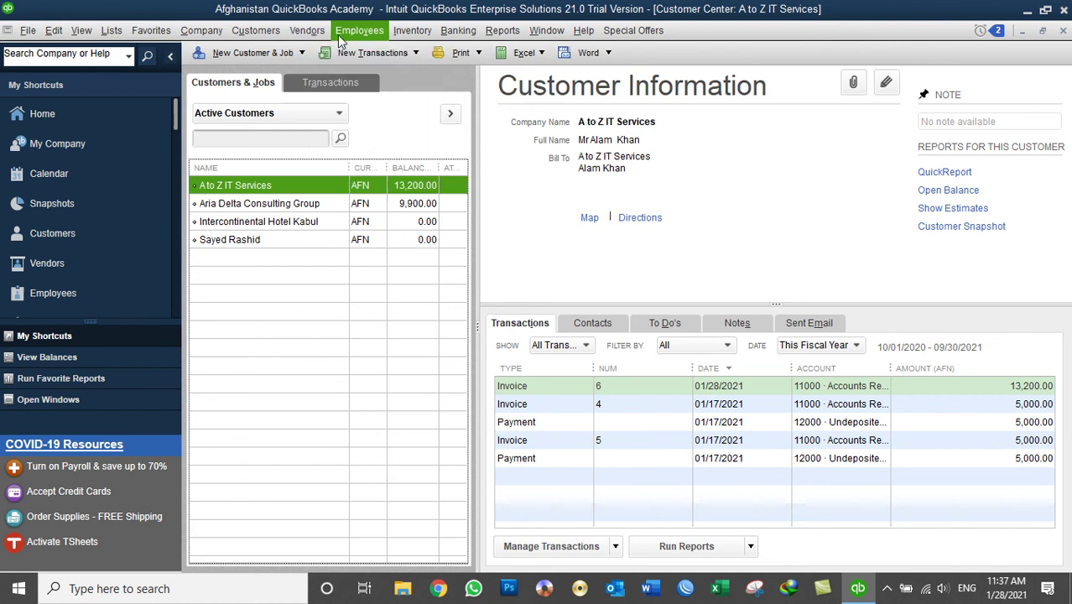
mouse_move(363, 42)
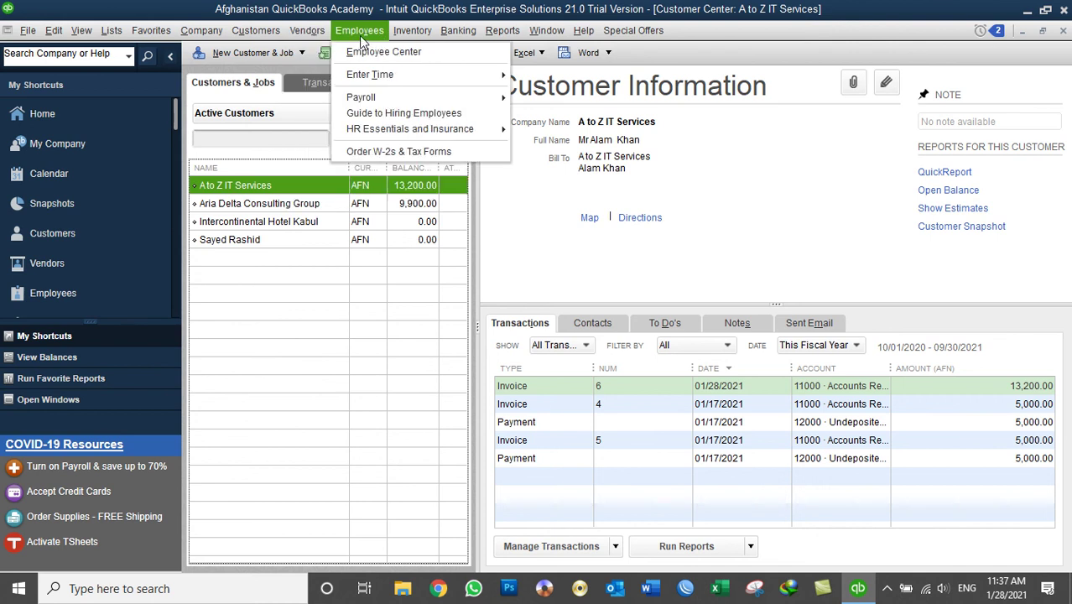
mouse_move(283, 35)
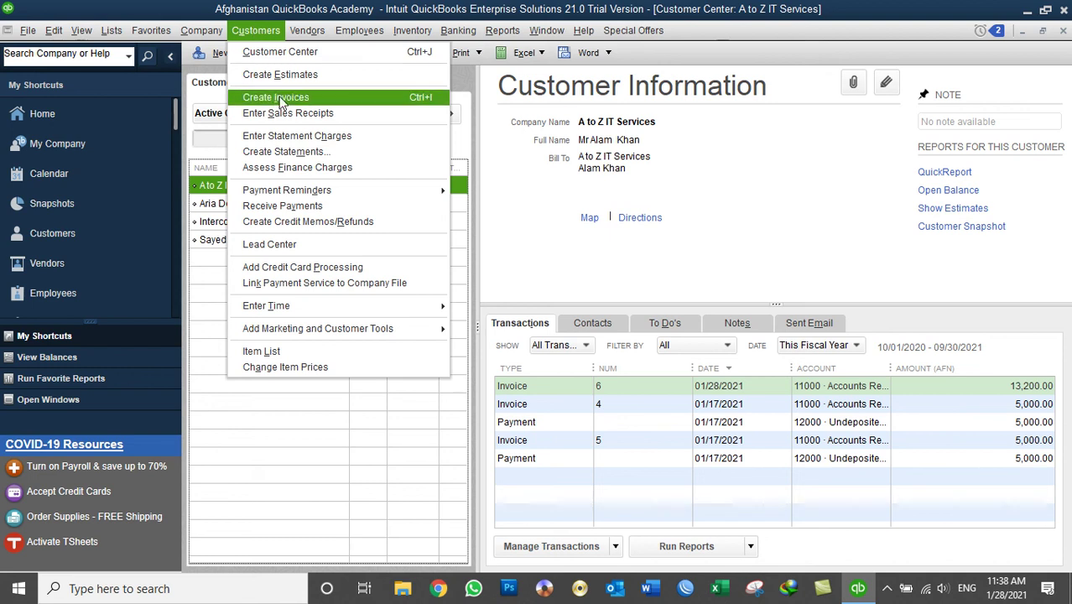
click(379, 8)
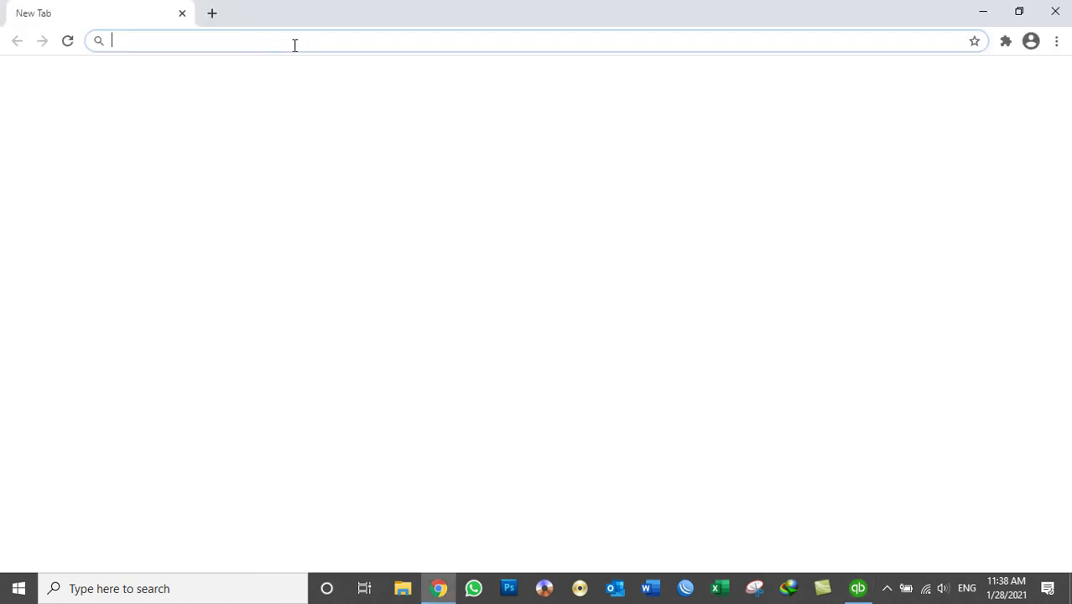
- Switch to Chrome, open youtube.com and search for the trainer's channel by full name
text(you)
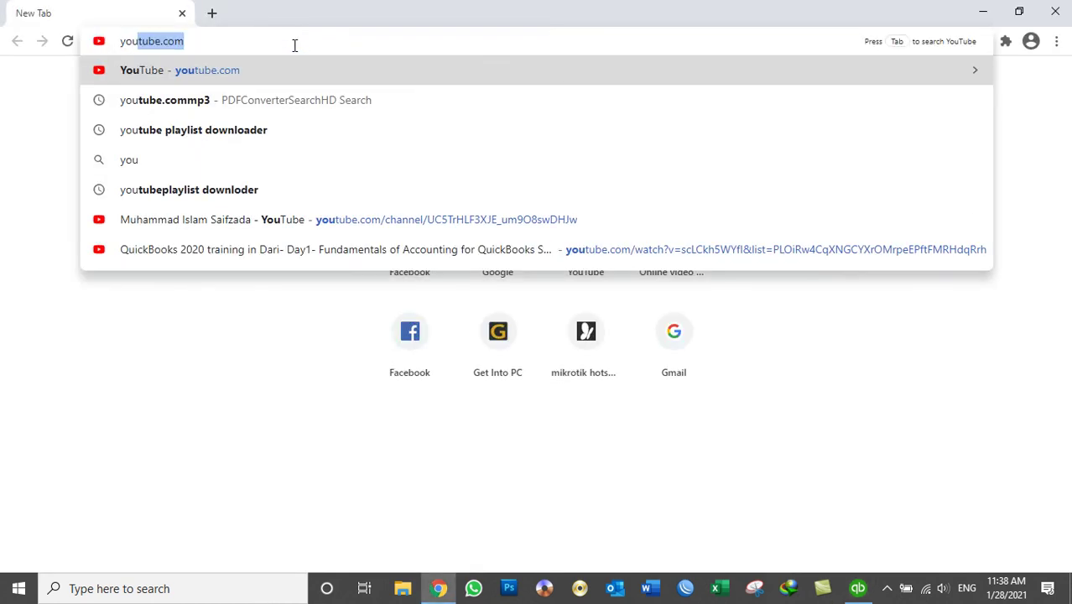
key(Return)
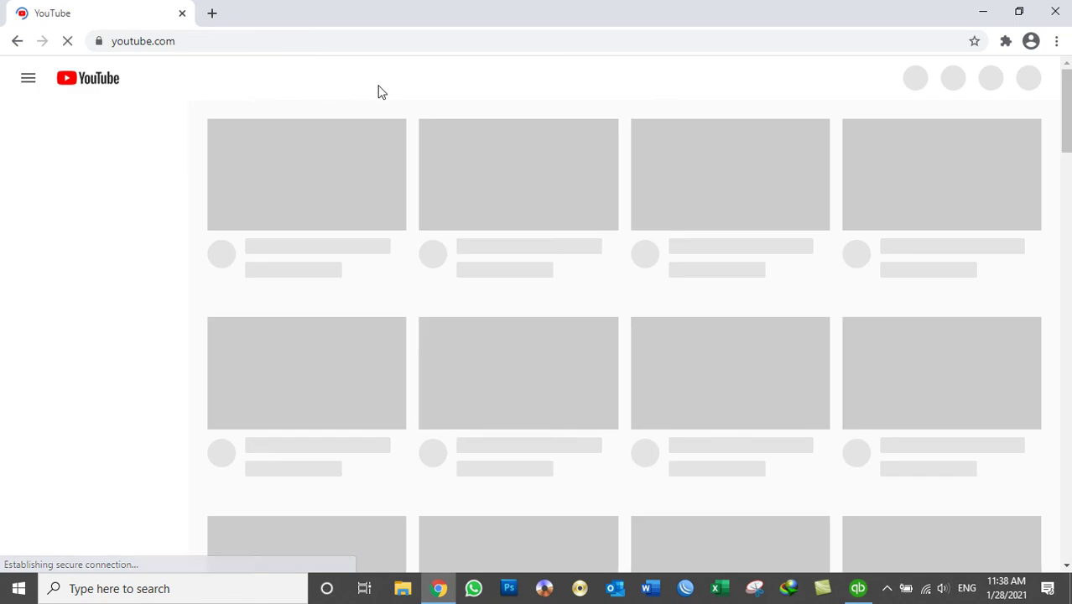
click(464, 77)
text(Muham)
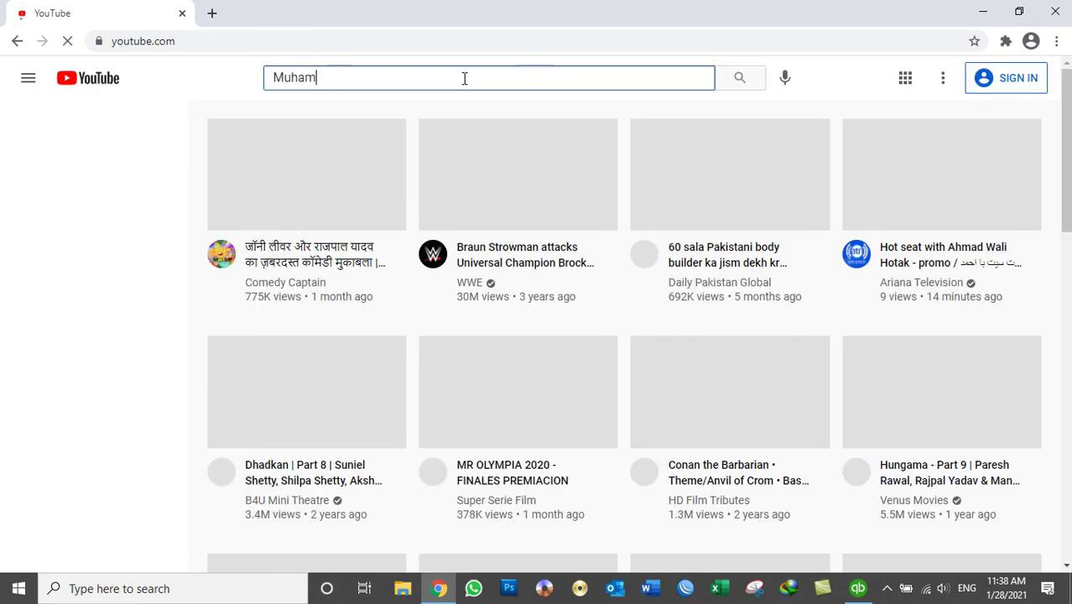
text(mad Islam Saif)
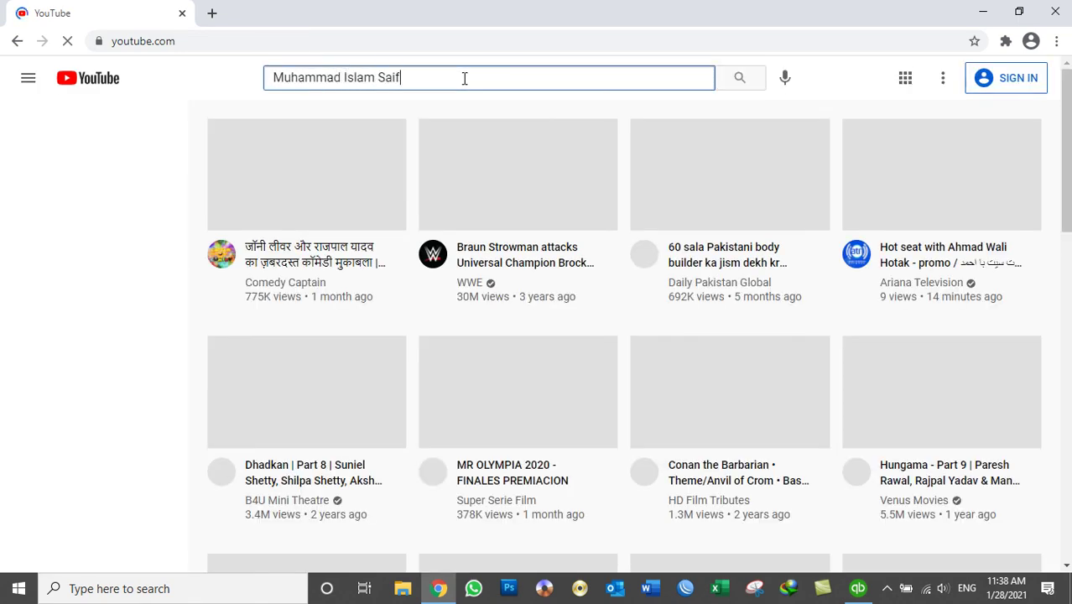
text(zada)
key(Return)
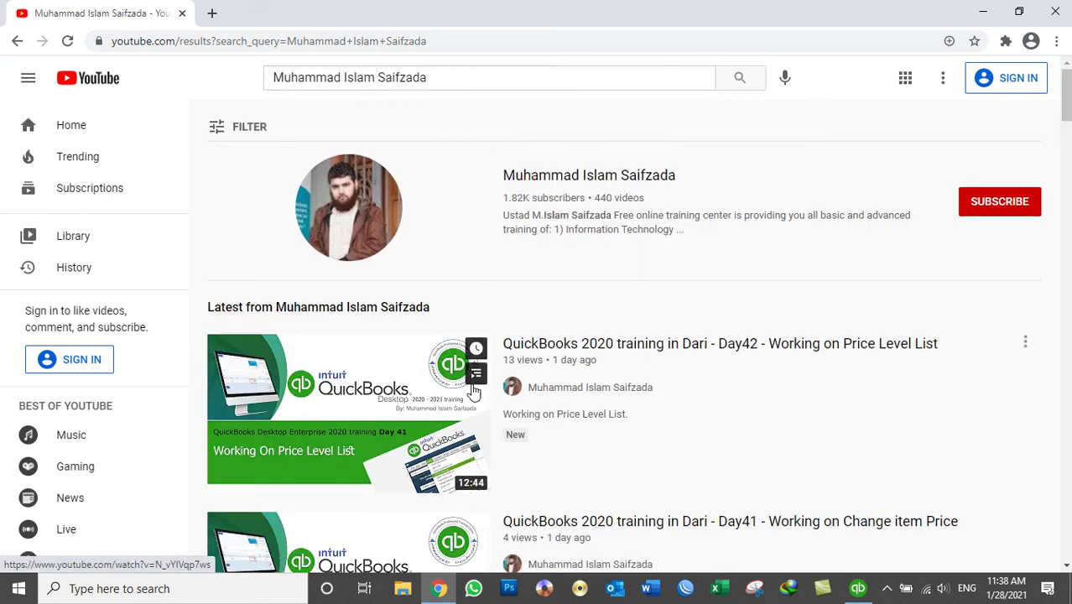
- Look through the search results and open the trainer's channel
scroll(512, 415, down, 5)
scroll(511, 415, up, 5)
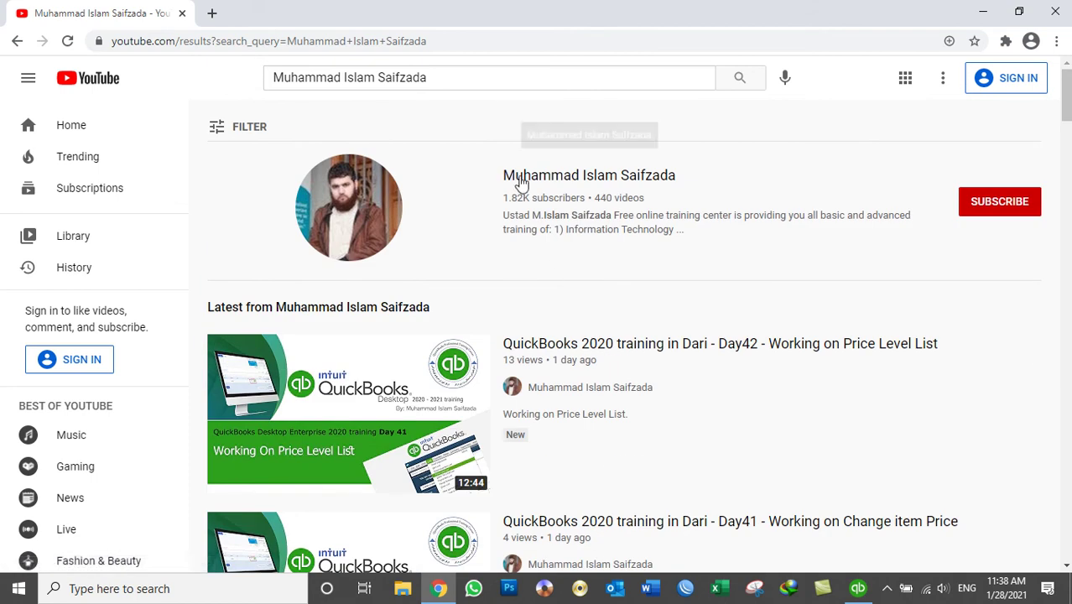
scroll(553, 359, down, 7)
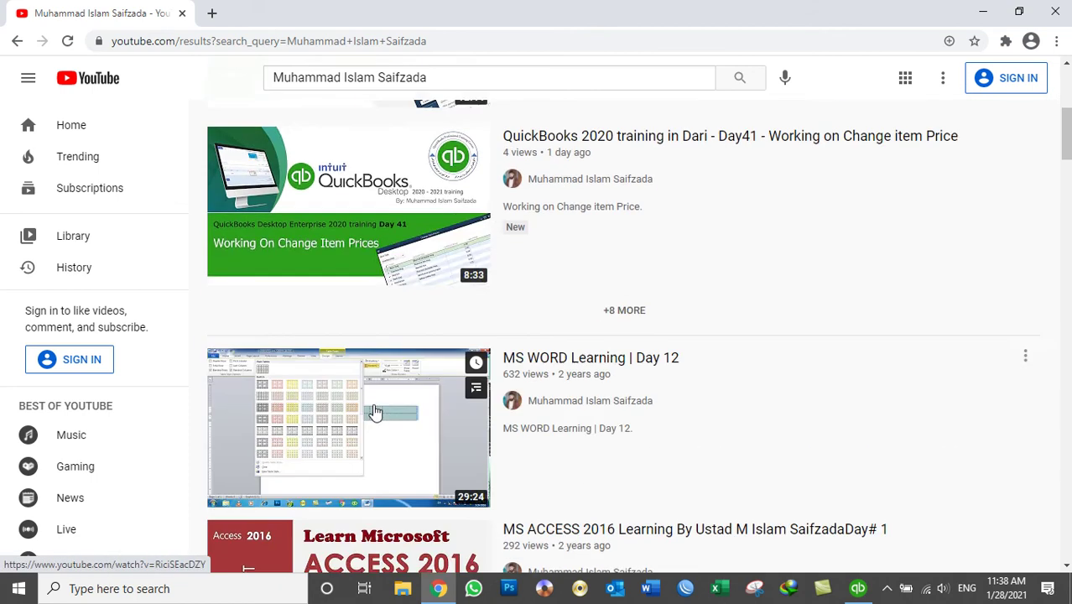
scroll(375, 422, up, 6)
scroll(375, 422, up, 1)
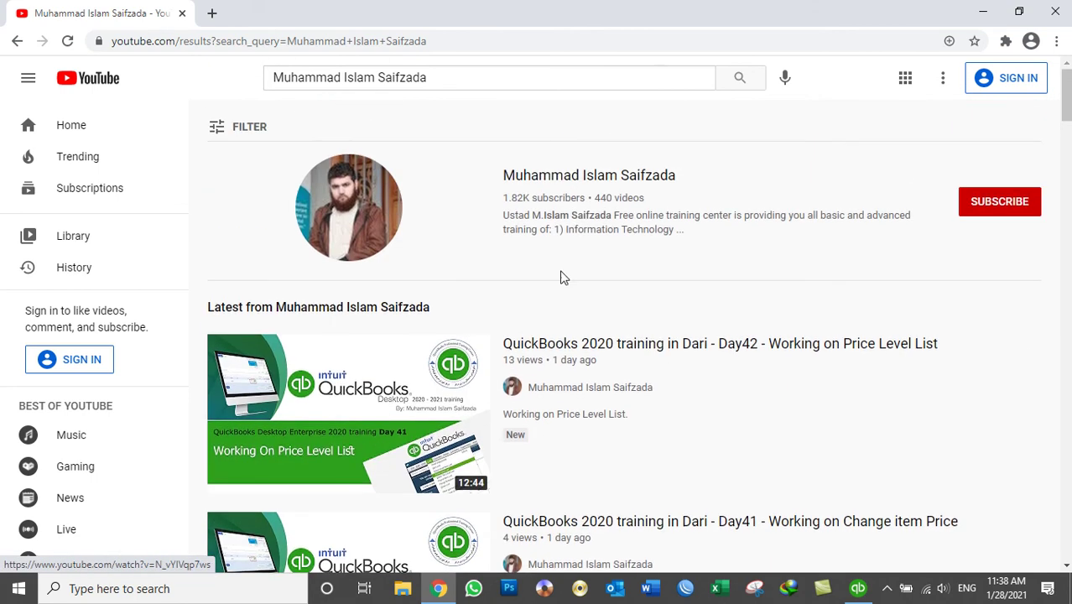
click(587, 177)
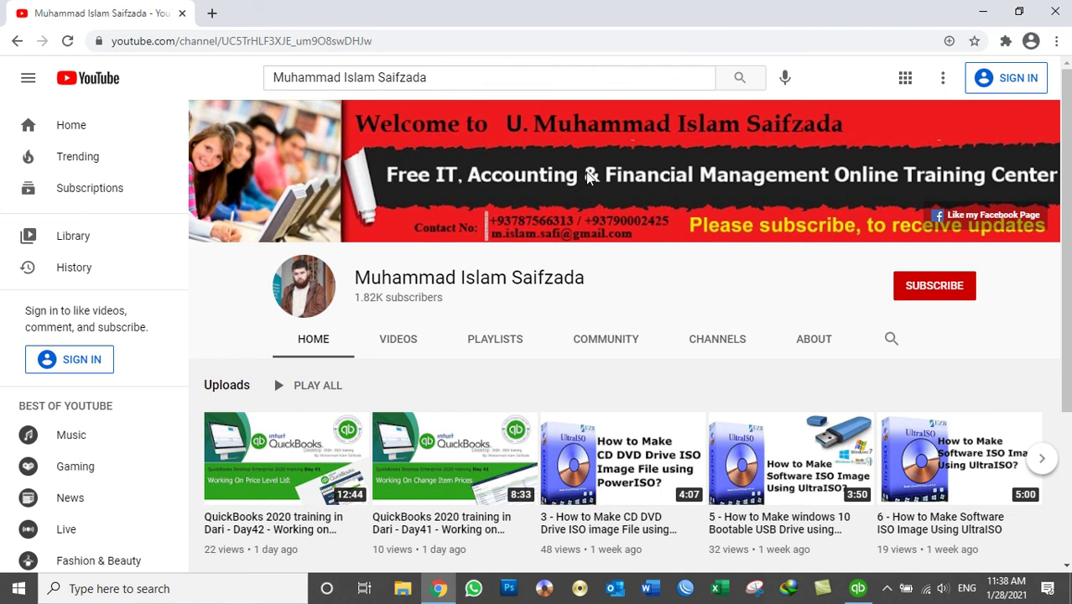
- Open the channel's playlists and look through the created training playlists
scroll(554, 188, down, 2)
click(479, 186)
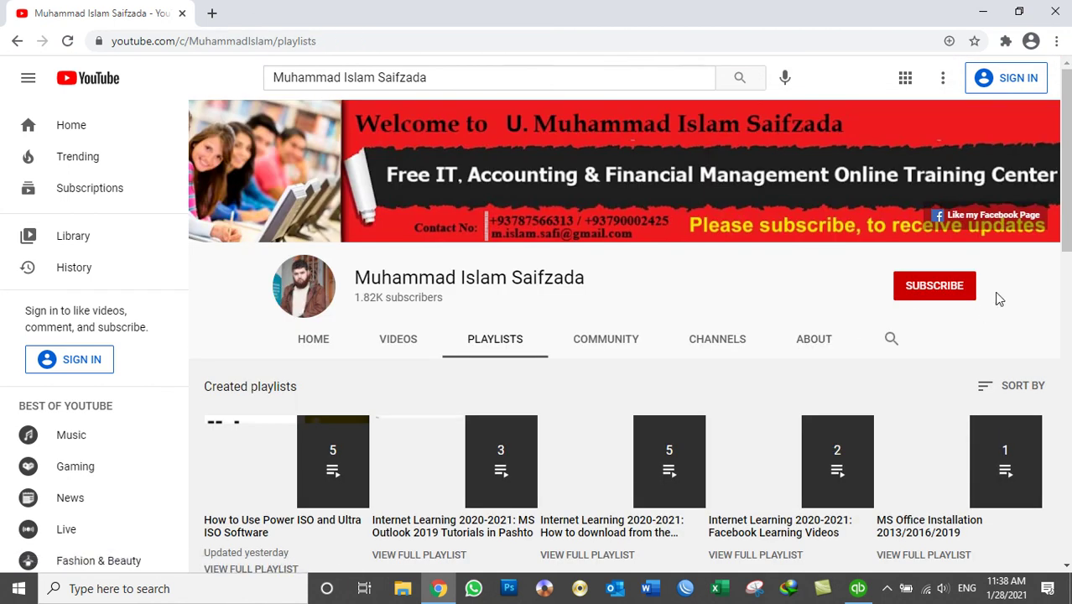
scroll(1037, 287, down, 1)
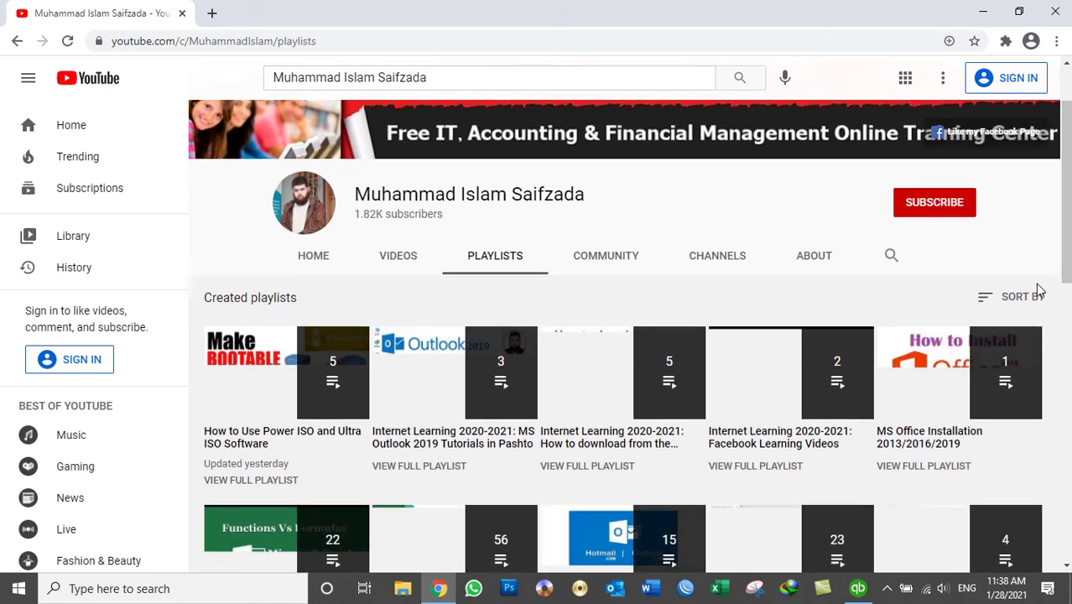
scroll(1037, 290, down, 1)
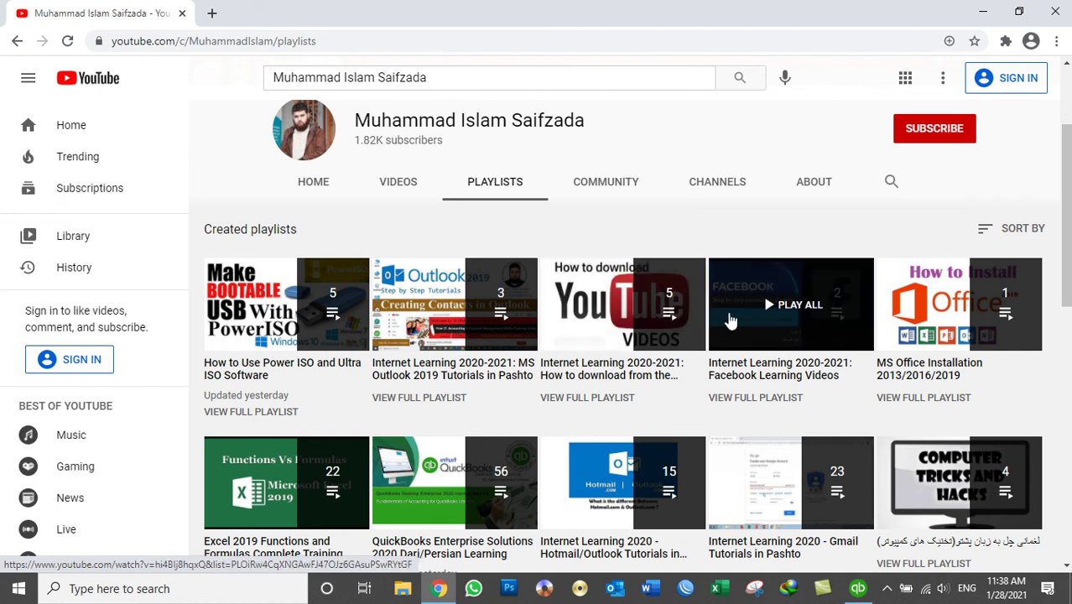
scroll(587, 327, down, 2)
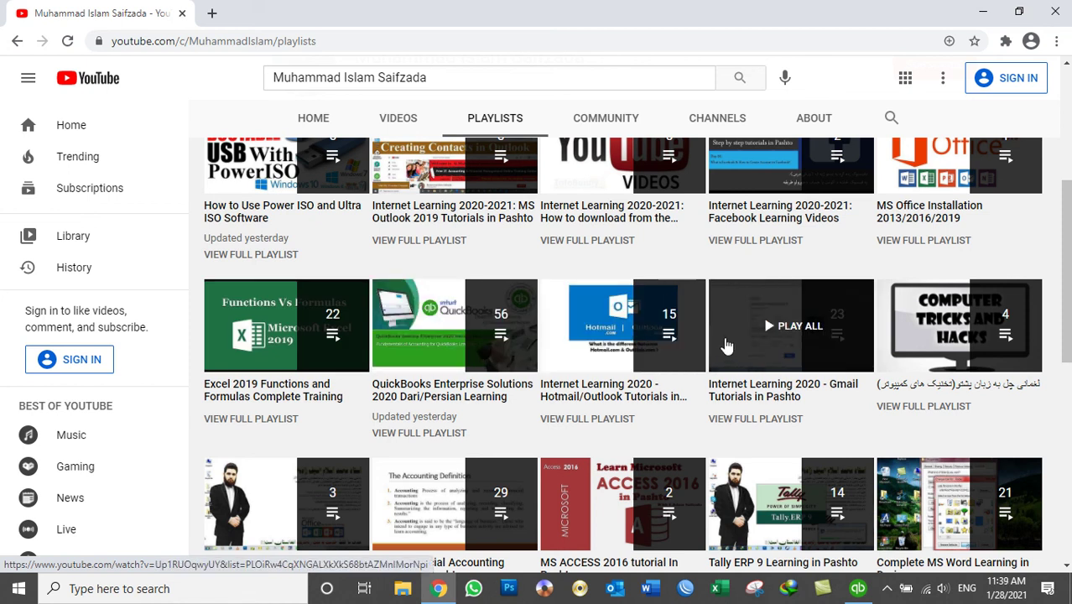
scroll(687, 344, down, 2)
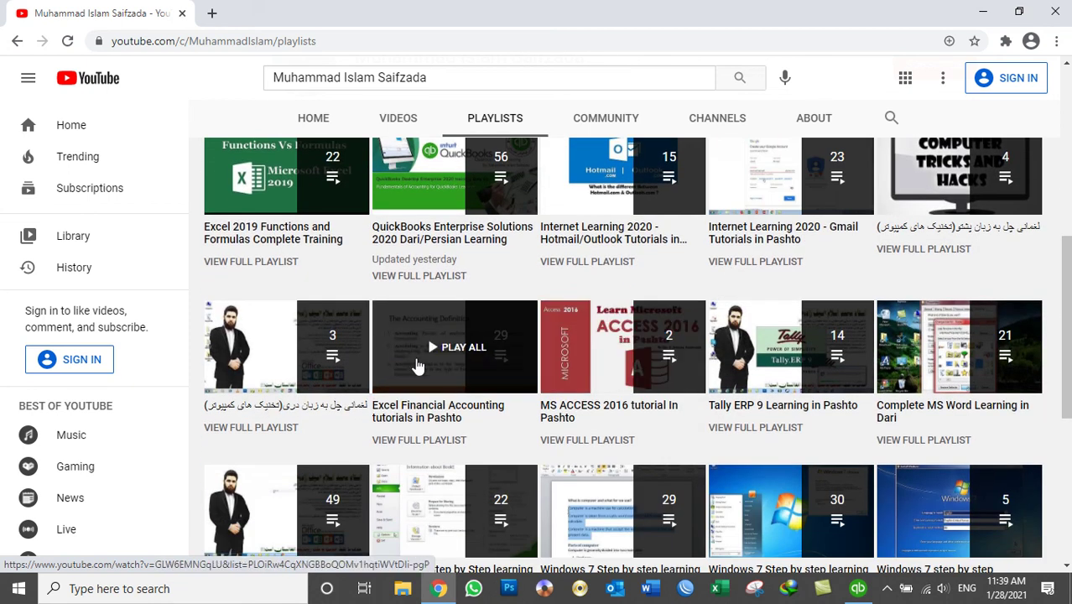
scroll(475, 351, up, 5)
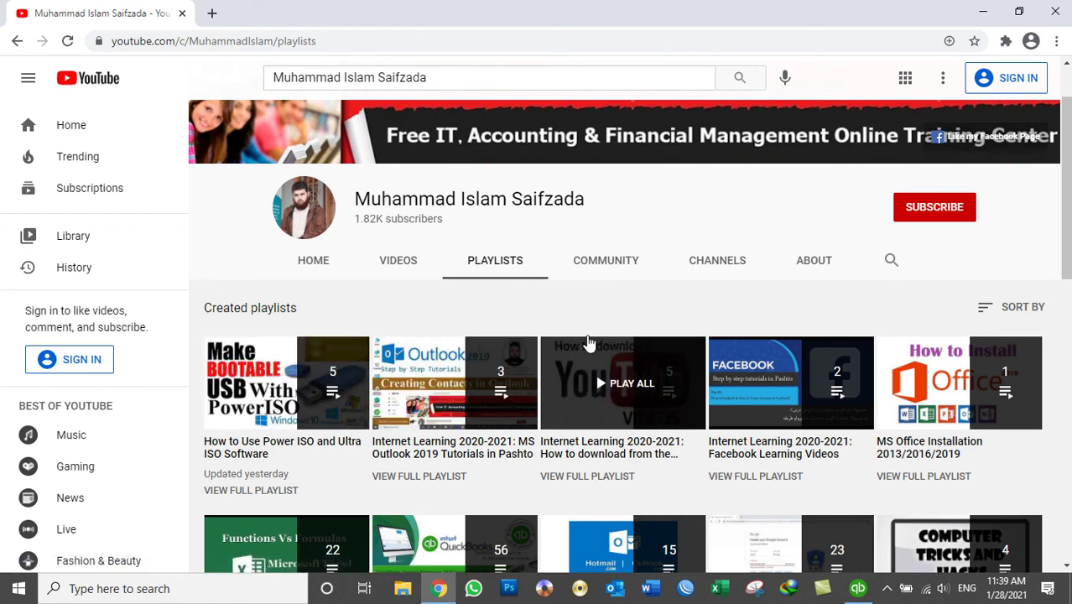